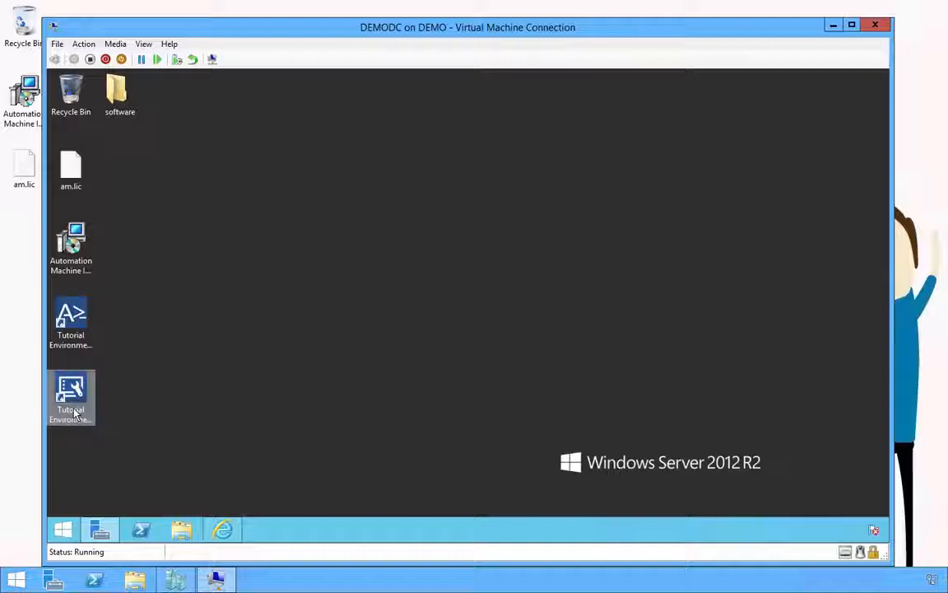
# Step: Launch the Tutorial Environment console maximized, go to the Media library, and start a media import
pyautogui.doubleClick(72, 409)
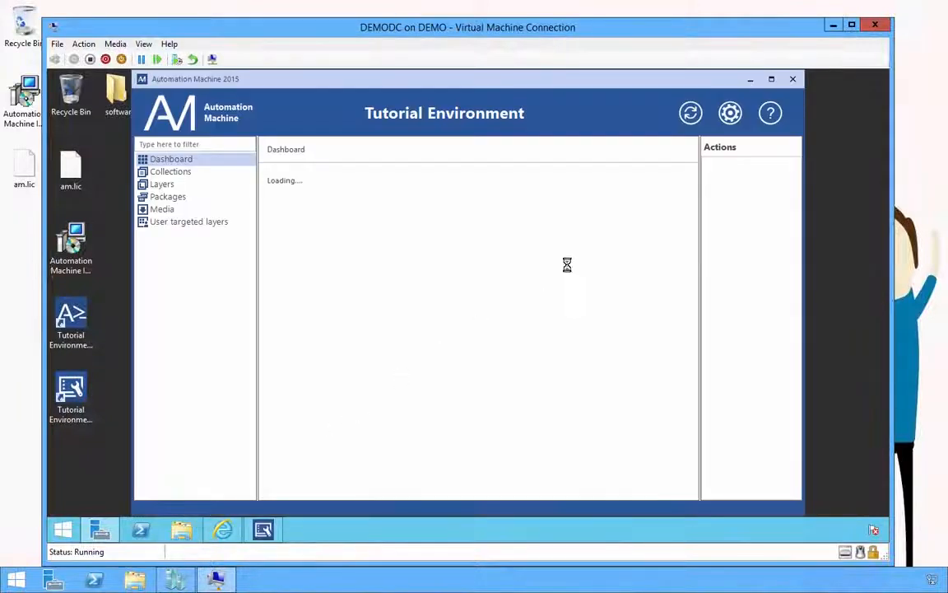
pyautogui.click(772, 79)
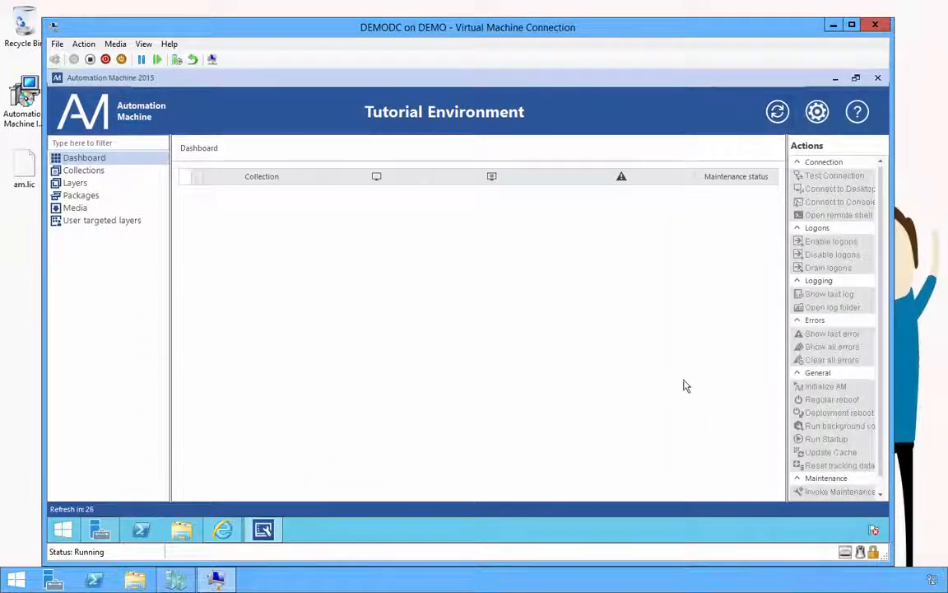
pyautogui.click(89, 211)
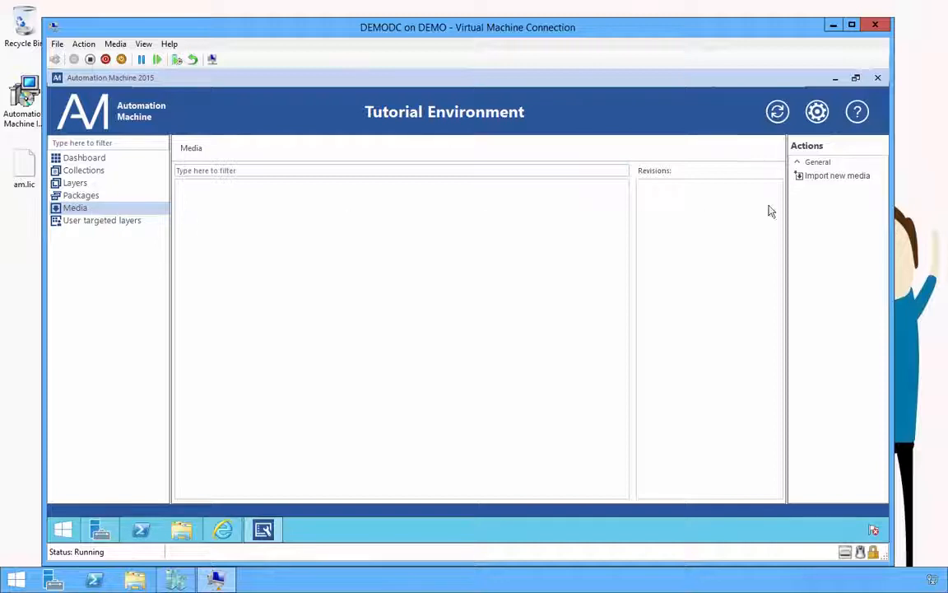
pyautogui.click(813, 177)
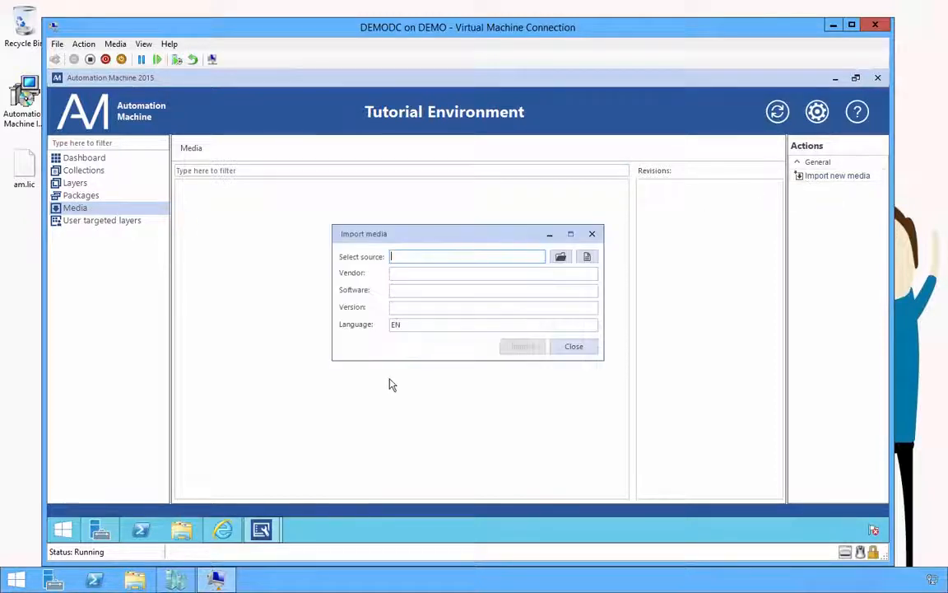
# Step: Import Desktop\software\SQL2012 as vendor Microsoft, software SQL Server Standard, version 2012
pyautogui.click(587, 256)
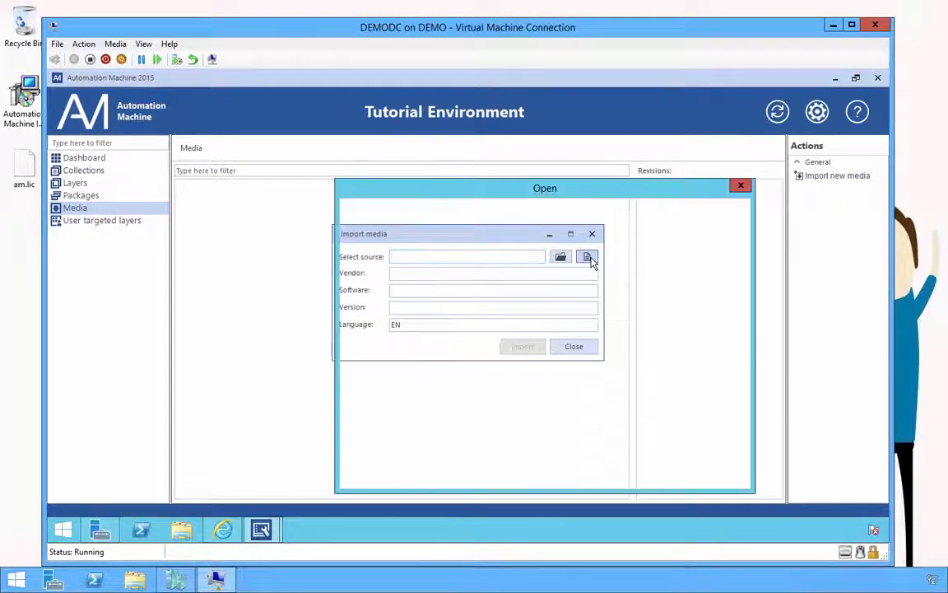
pyautogui.click(387, 270)
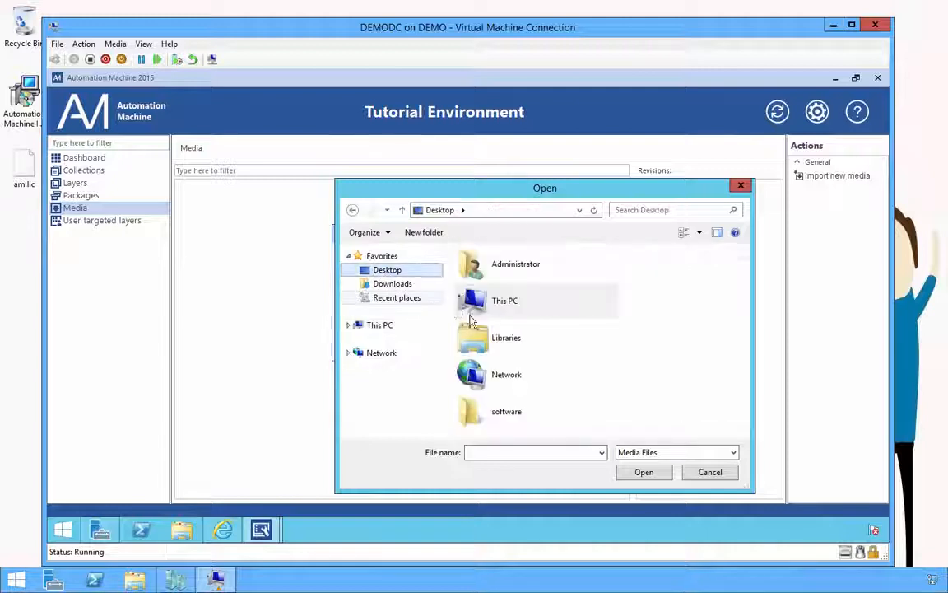
pyautogui.doubleClick(486, 413)
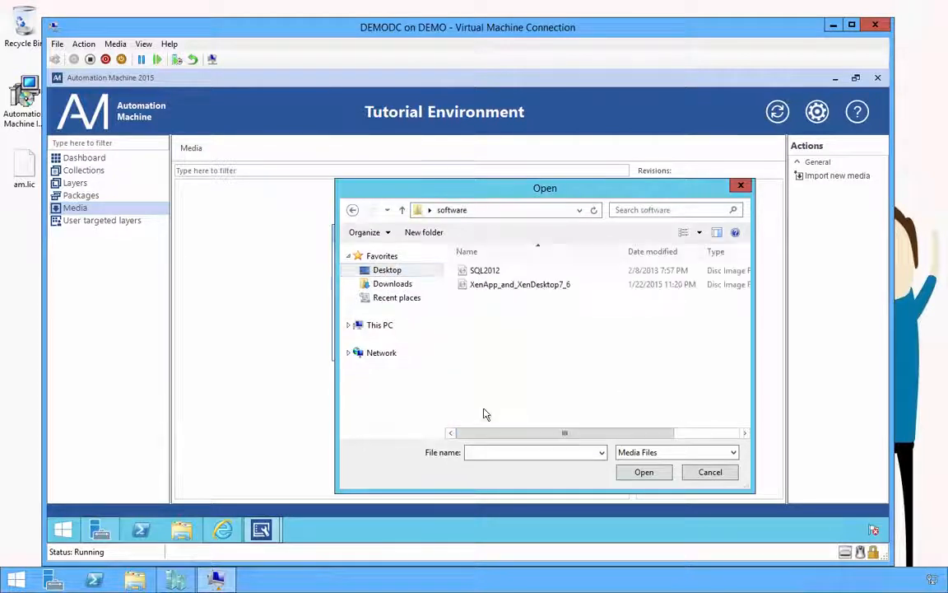
pyautogui.doubleClick(484, 272)
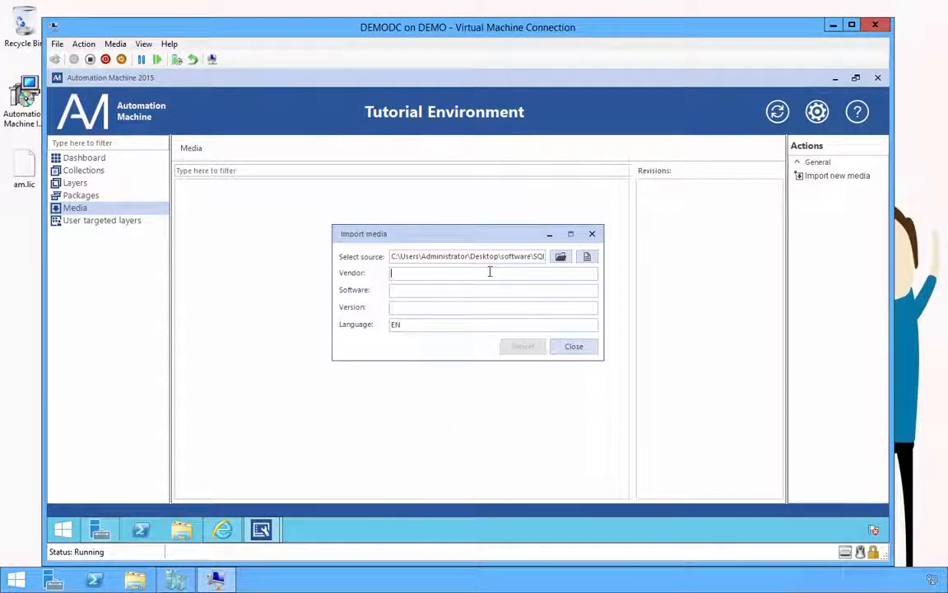
pyautogui.write('Micro')
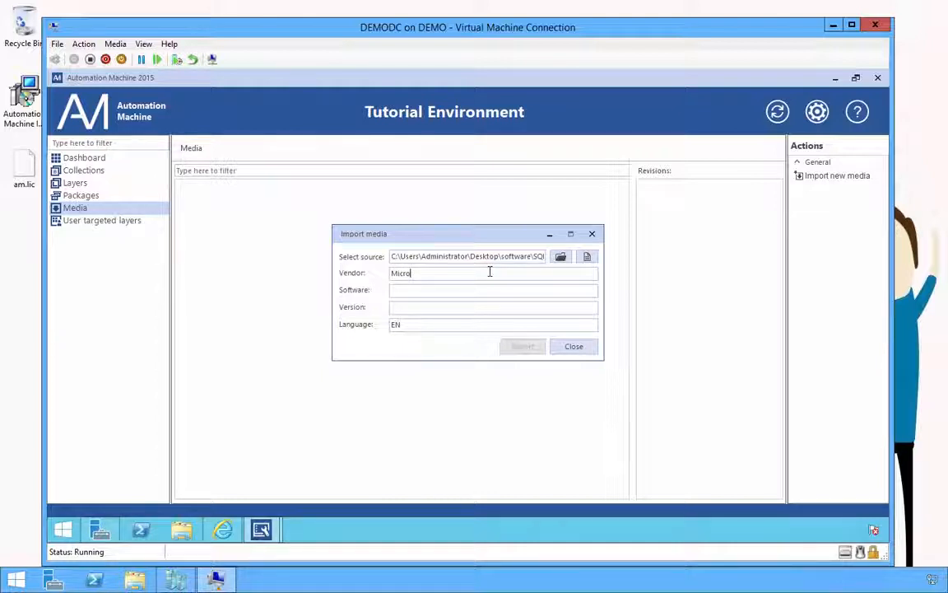
pyautogui.write('soft')
pyautogui.press('Tab')
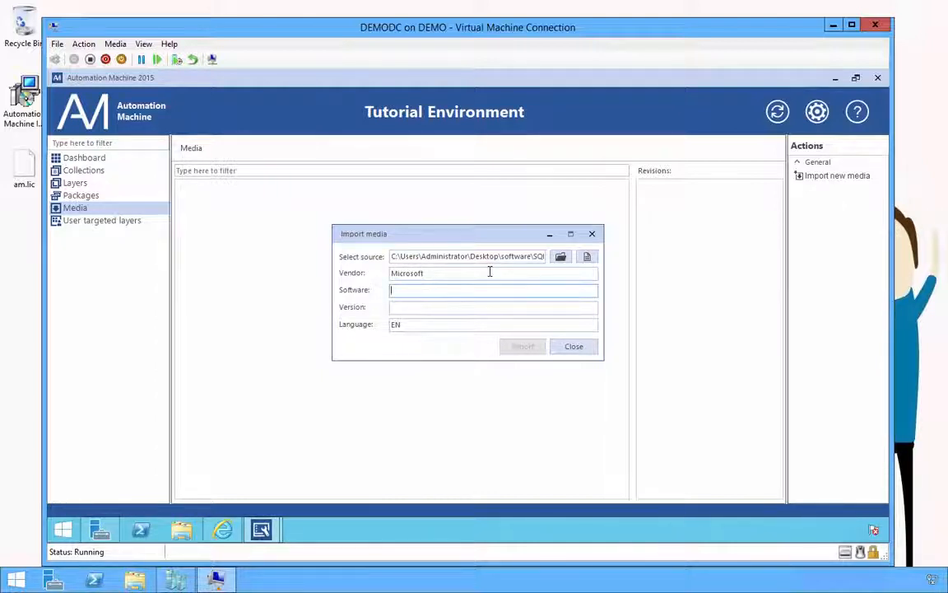
pyautogui.write('SQL ')
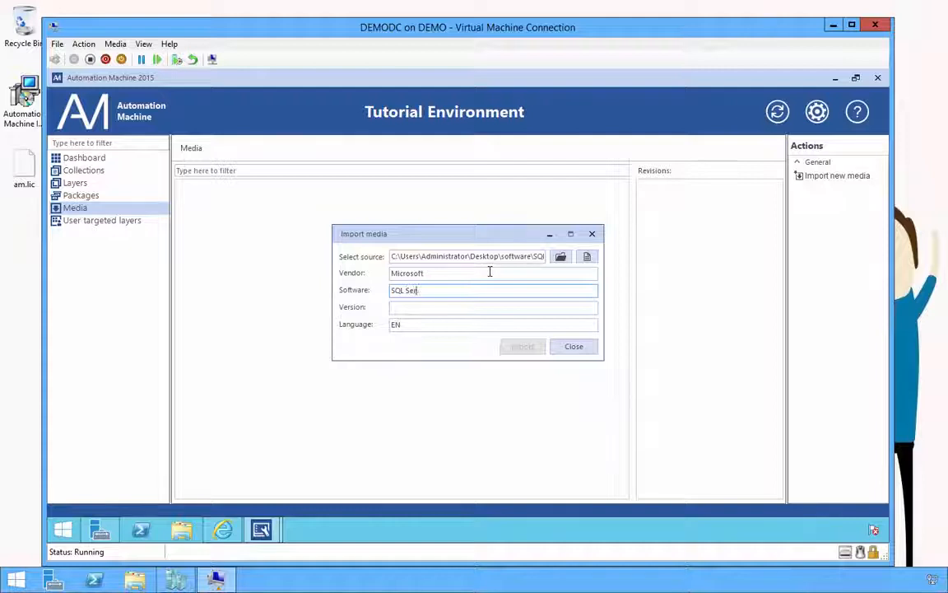
pyautogui.write('Server Standar')
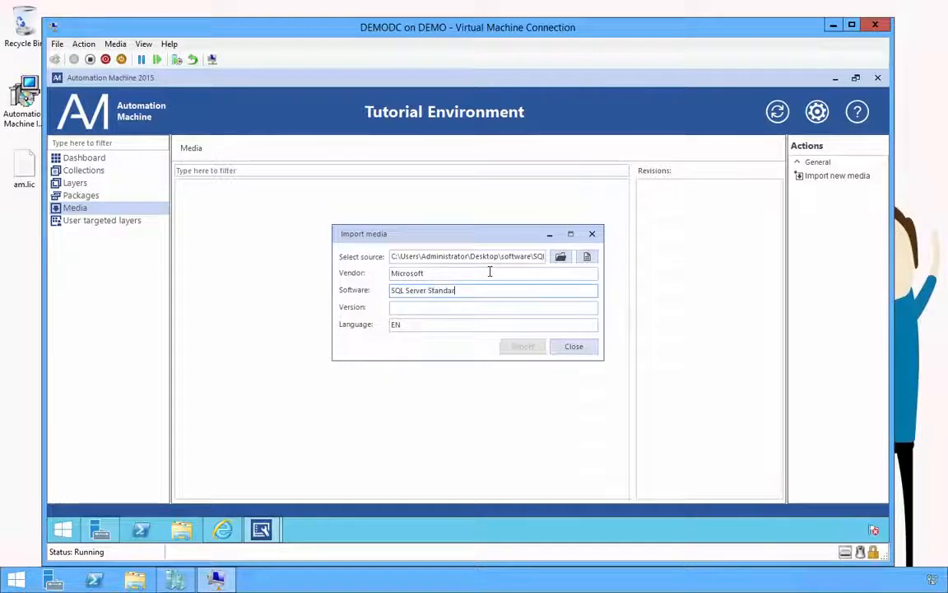
pyautogui.write('d')
pyautogui.press('Tab')
pyautogui.write('2012')
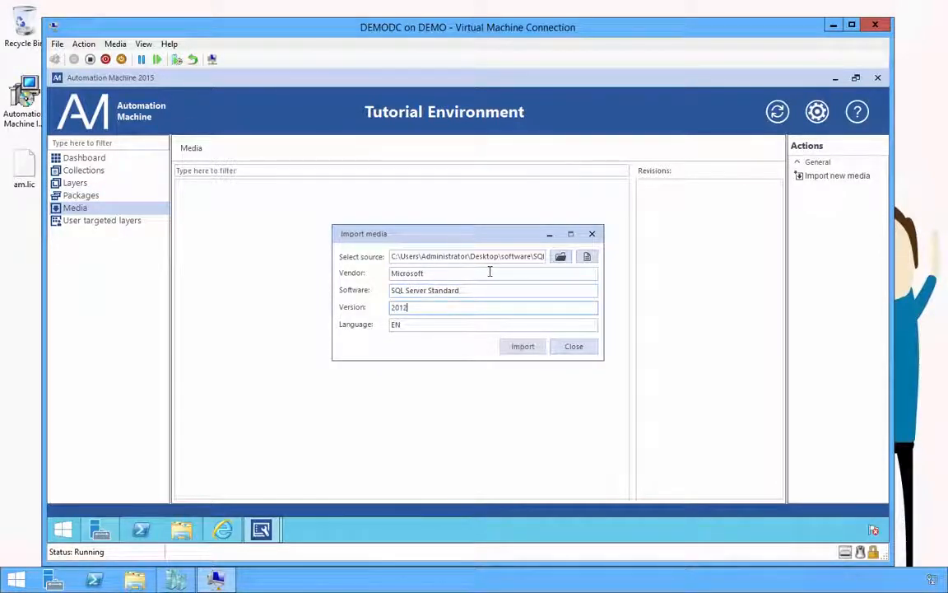
pyautogui.click(522, 350)
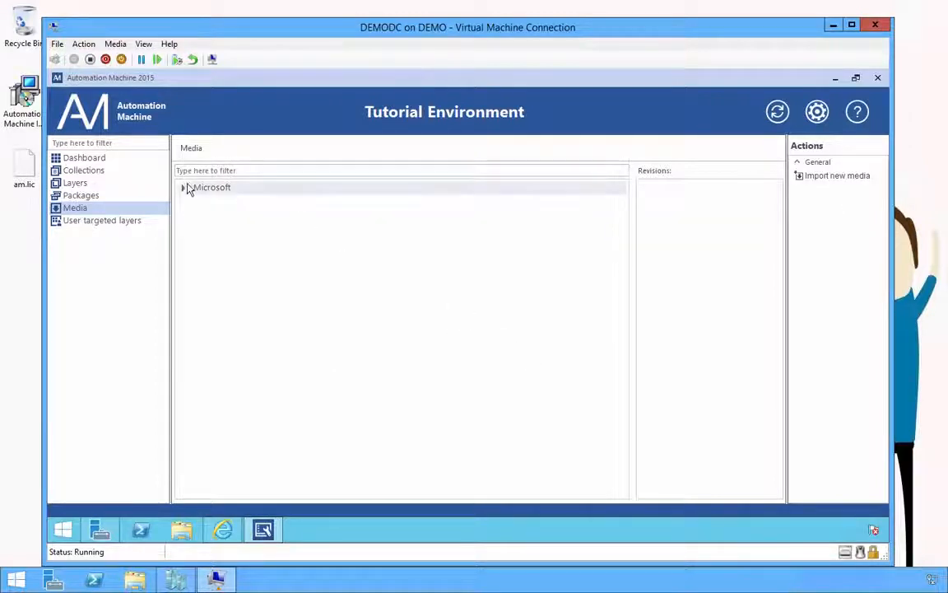
# Step: Check the revision folder of Microsoft > SQL Server Standard > 2012 > EN, then start another media import
pyautogui.click(185, 189)
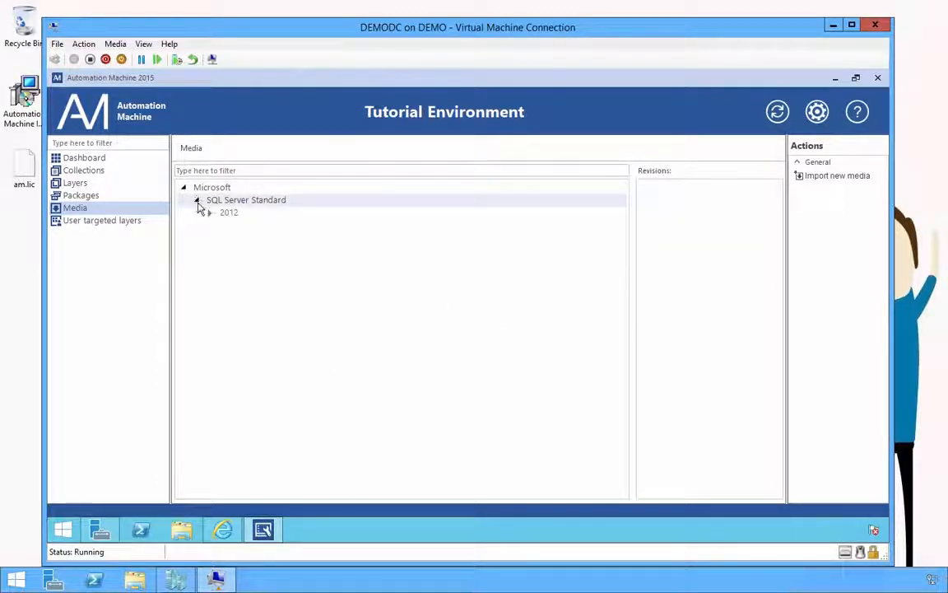
pyautogui.click(210, 213)
pyautogui.click(239, 226)
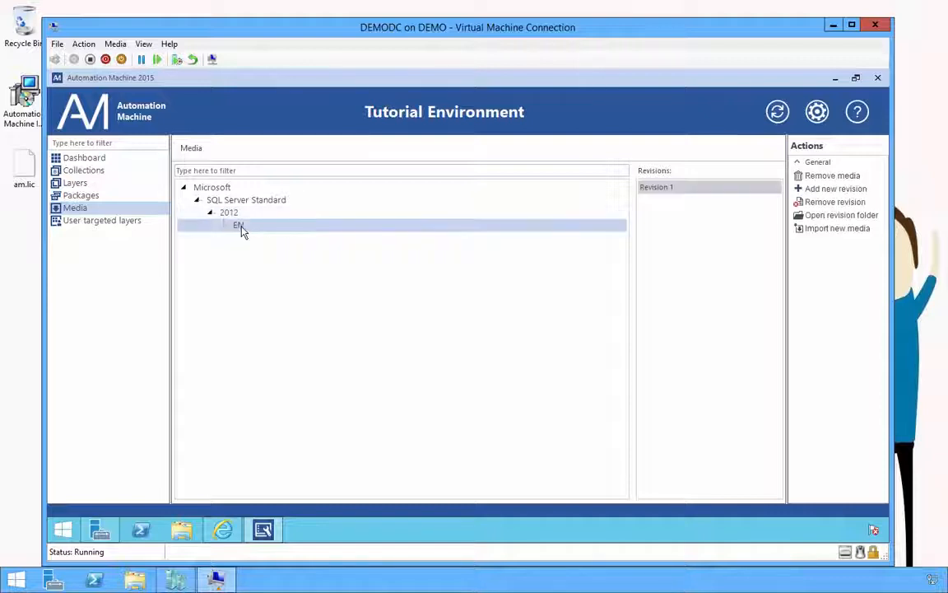
pyautogui.click(863, 225)
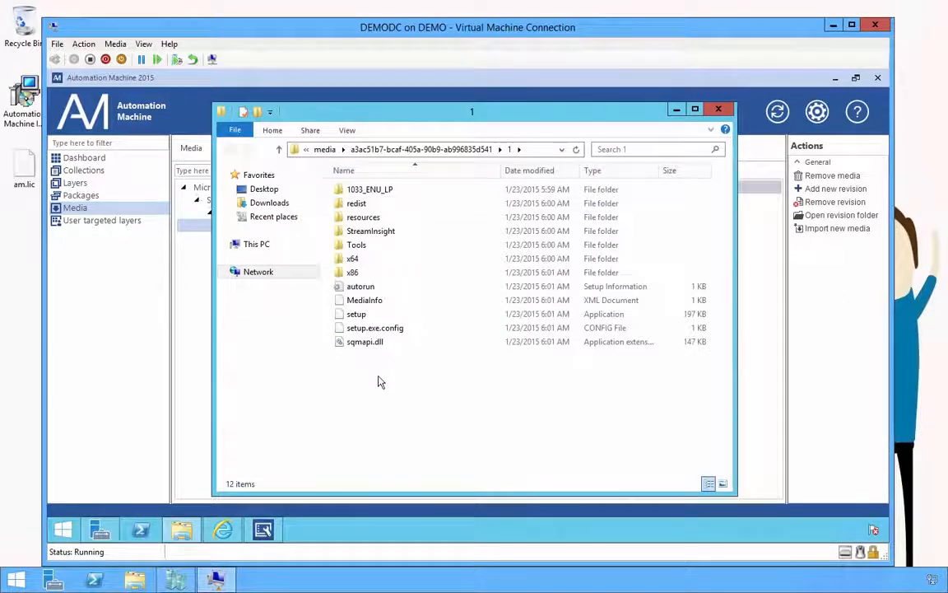
pyautogui.click(719, 111)
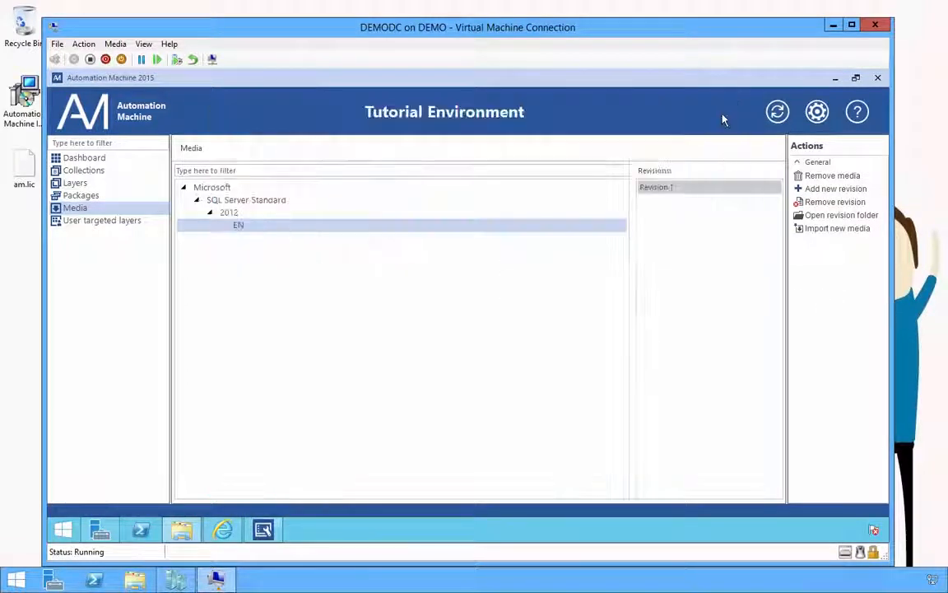
pyautogui.click(848, 230)
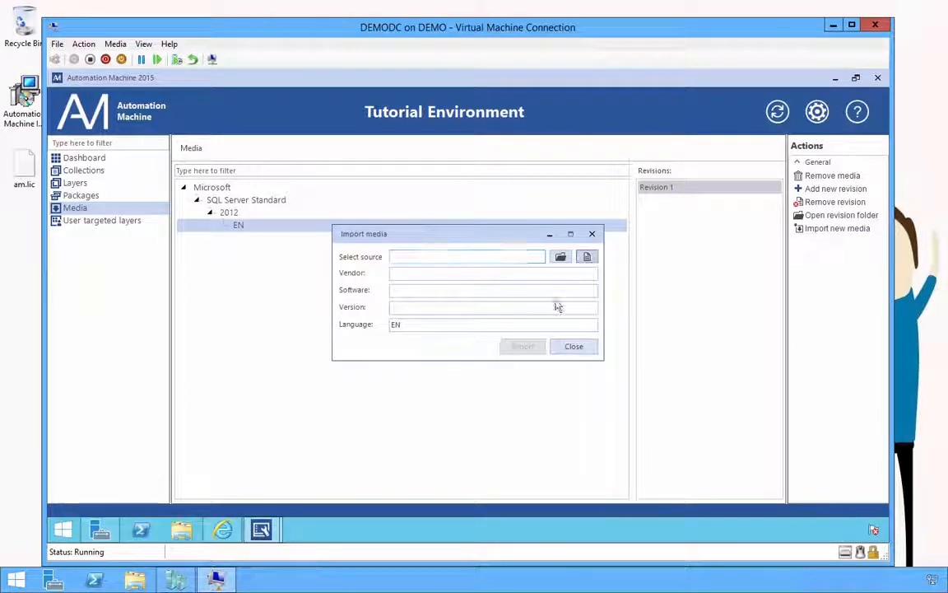
# Step: Import the XenApp_and_XenDesktop7_6 image as Citrix XenDesktop Enterprise 7.6 media
pyautogui.click(587, 256)
pyautogui.doubleClick(460, 281)
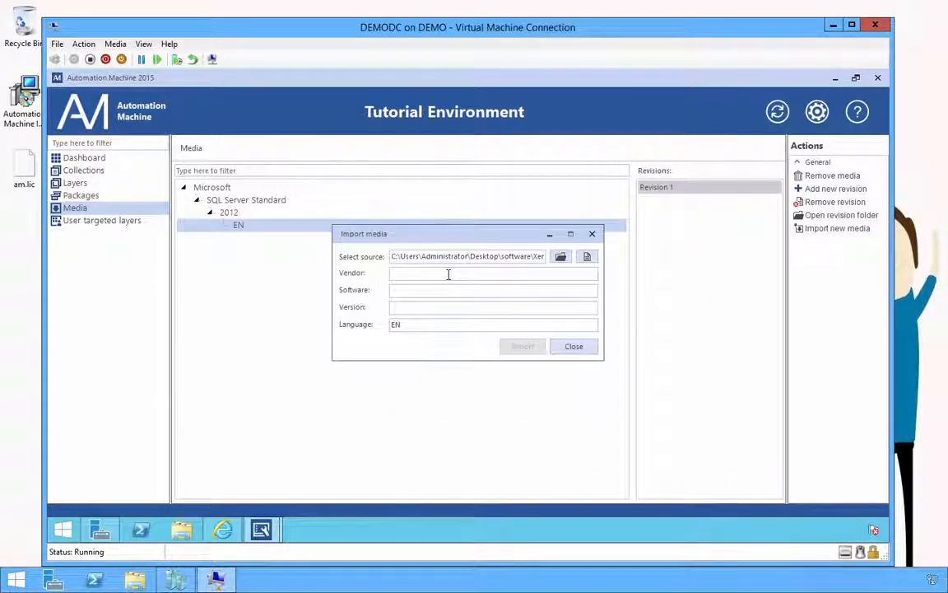
pyautogui.write('Citrix')
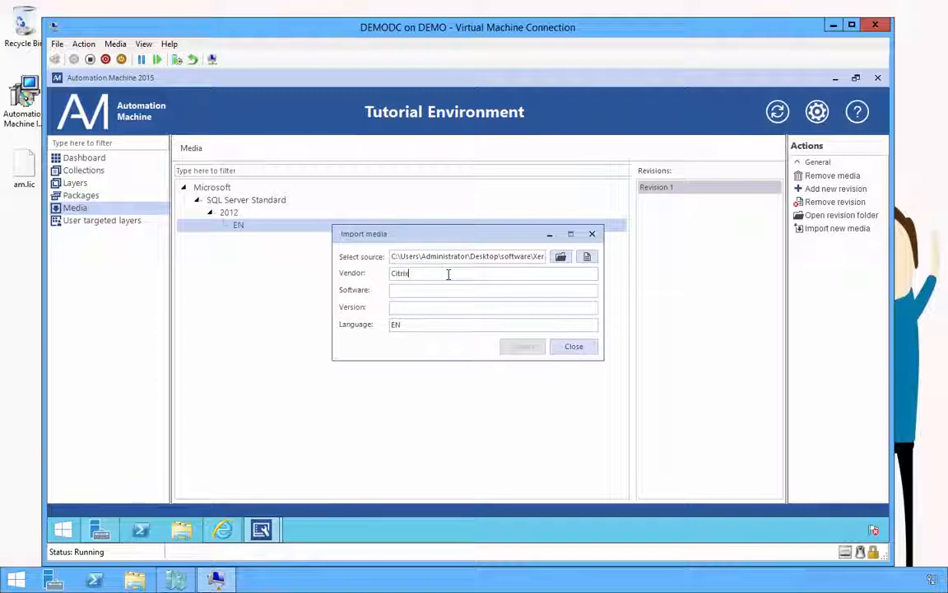
pyautogui.press('Tab')
pyautogui.write('X')
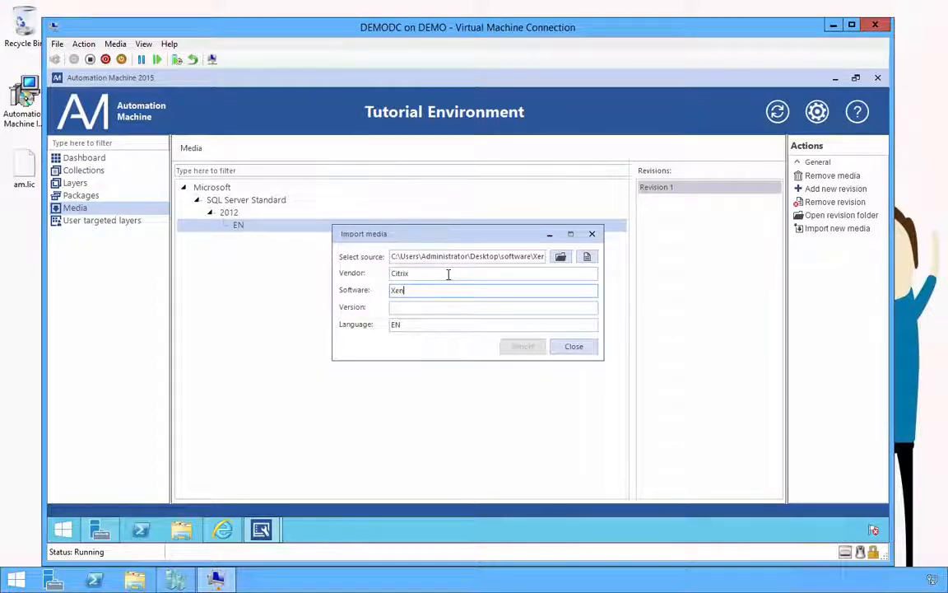
pyautogui.write('enDesktop Enterpri')
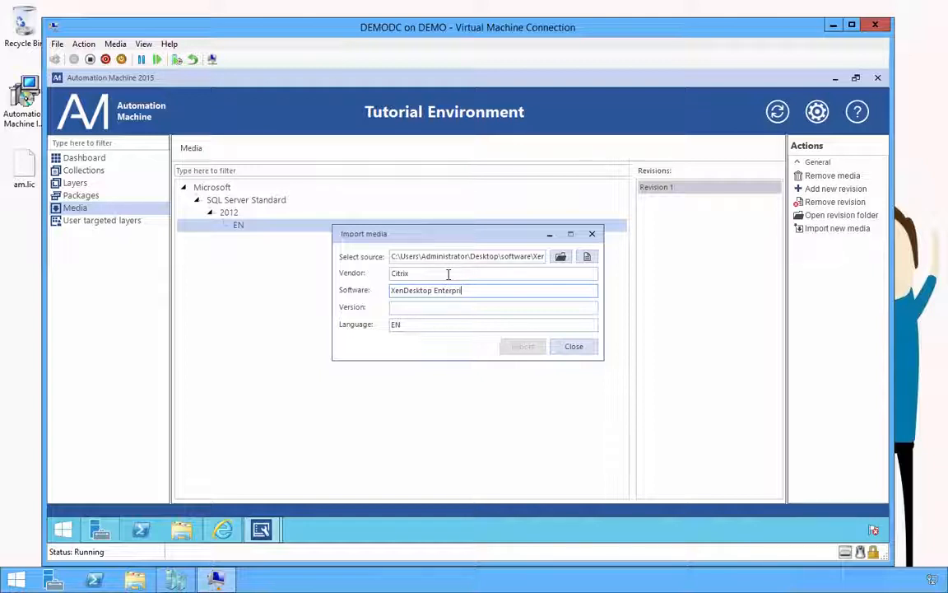
pyautogui.write('se')
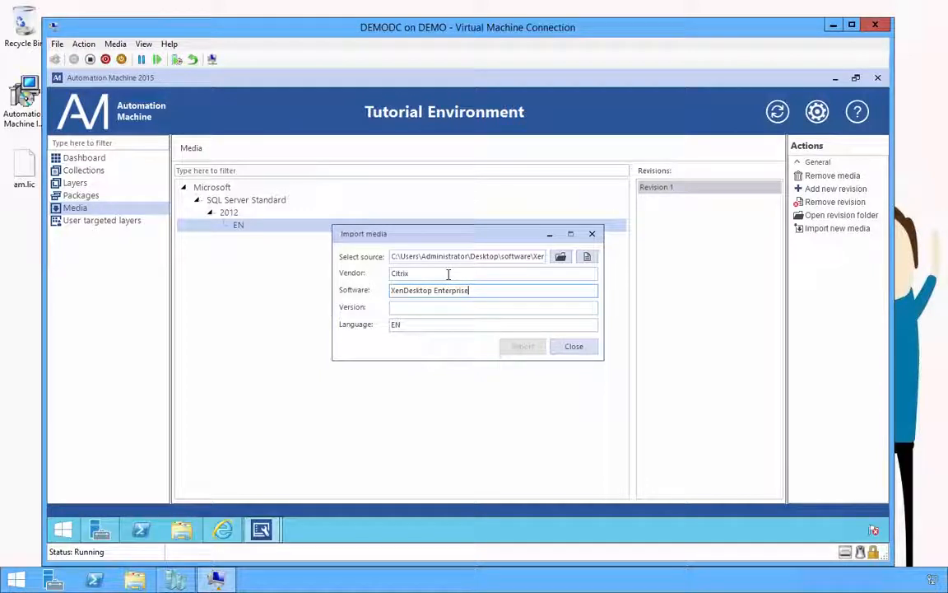
pyautogui.press('Tab')
pyautogui.write('7.')
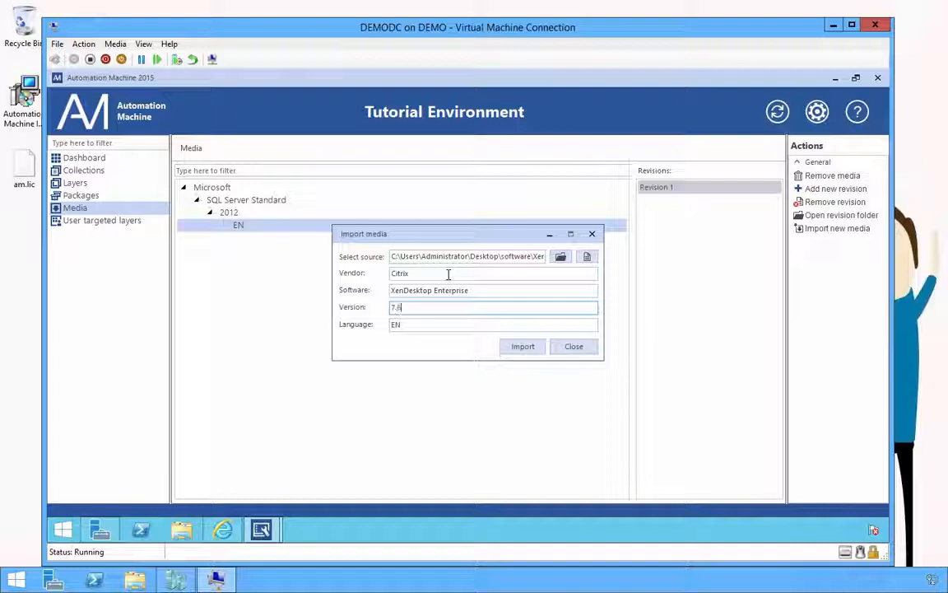
pyautogui.click(518, 354)
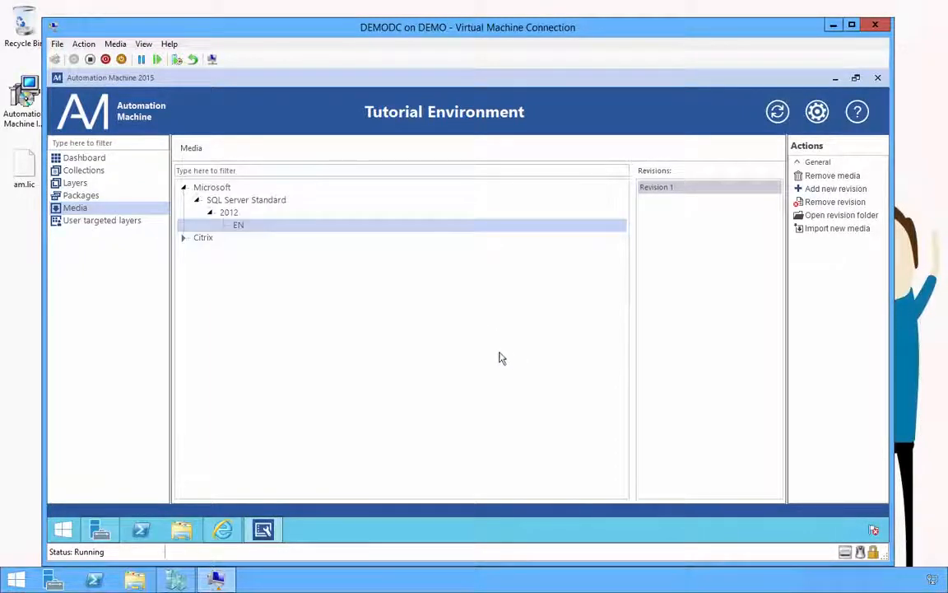
# Step: Expand Citrix > XenDesktop Enterprise > 7.6 > EN to verify it, then go to Packages
pyautogui.click(213, 238)
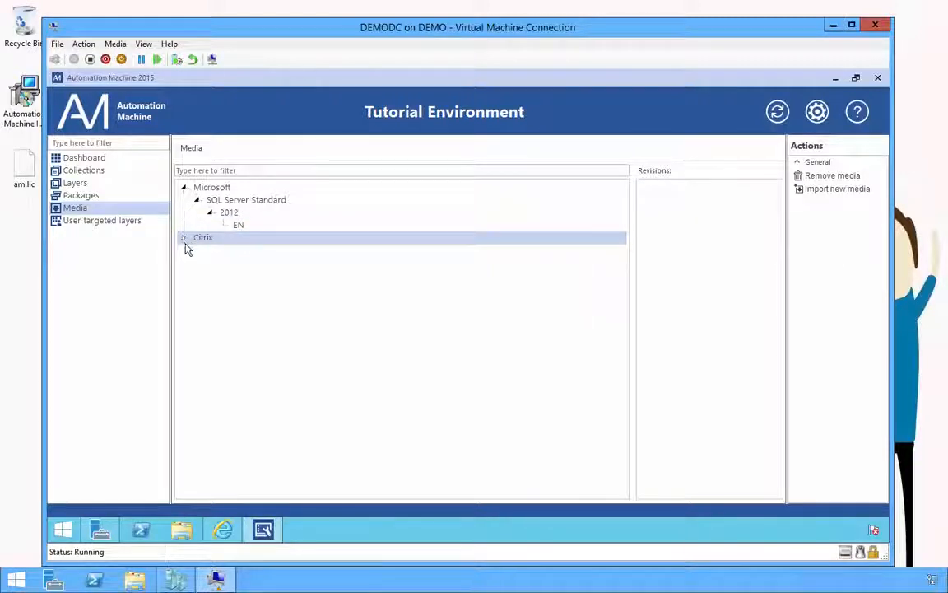
pyautogui.click(185, 237)
pyautogui.click(197, 249)
pyautogui.click(210, 263)
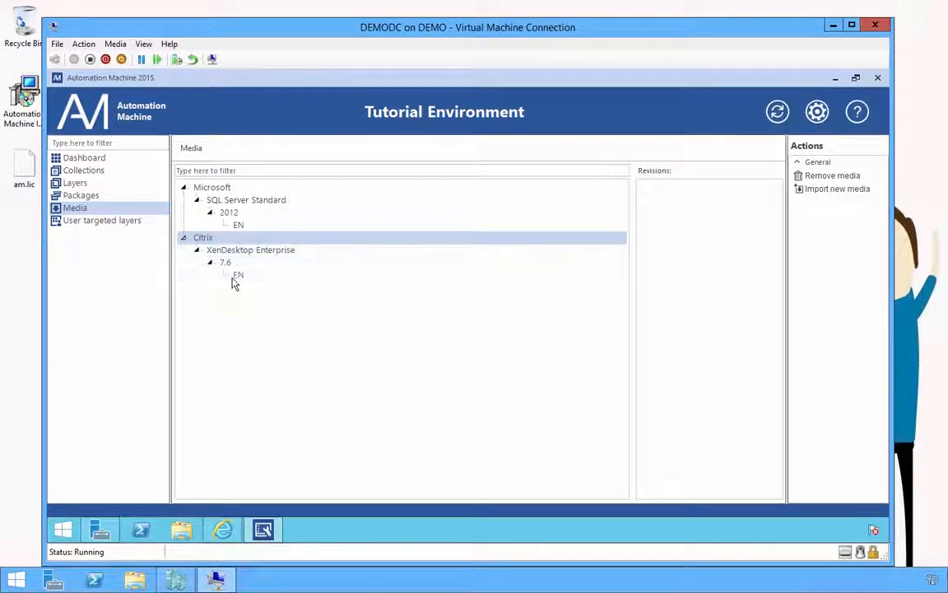
pyautogui.click(234, 277)
pyautogui.click(84, 195)
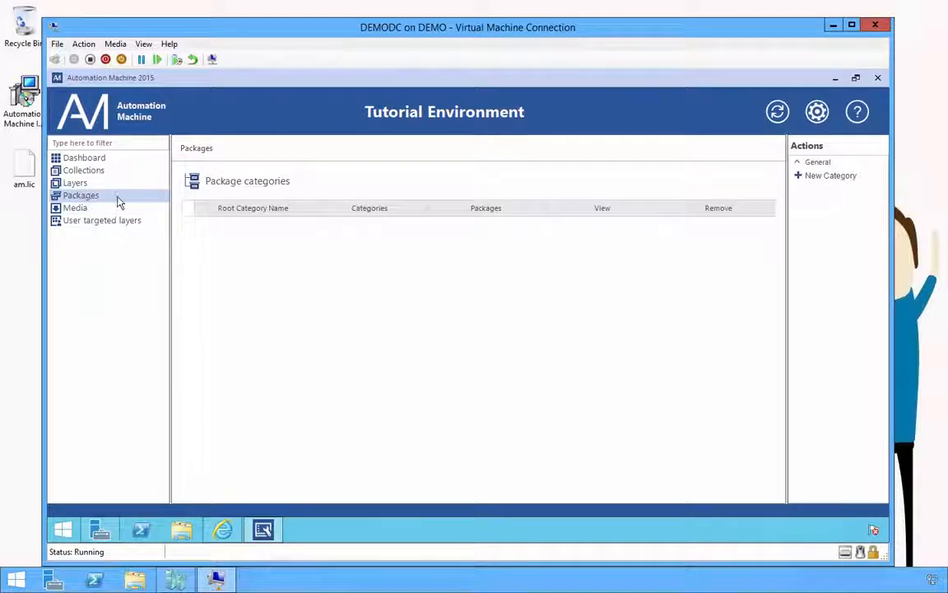
# Step: Create the Microsoft and Citrix package categories, then launch Internet Explorer
pyautogui.click(832, 176)
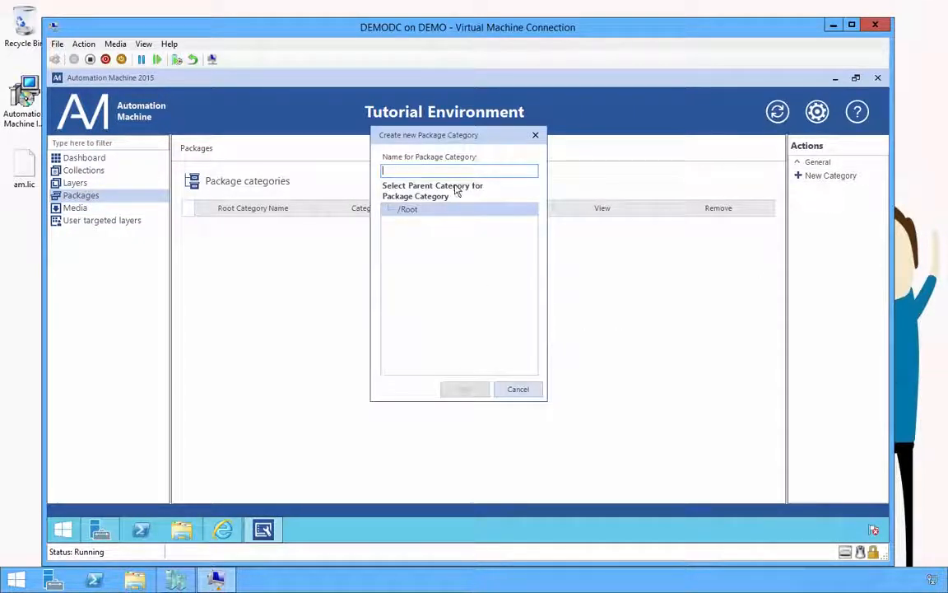
pyautogui.write('Mic')
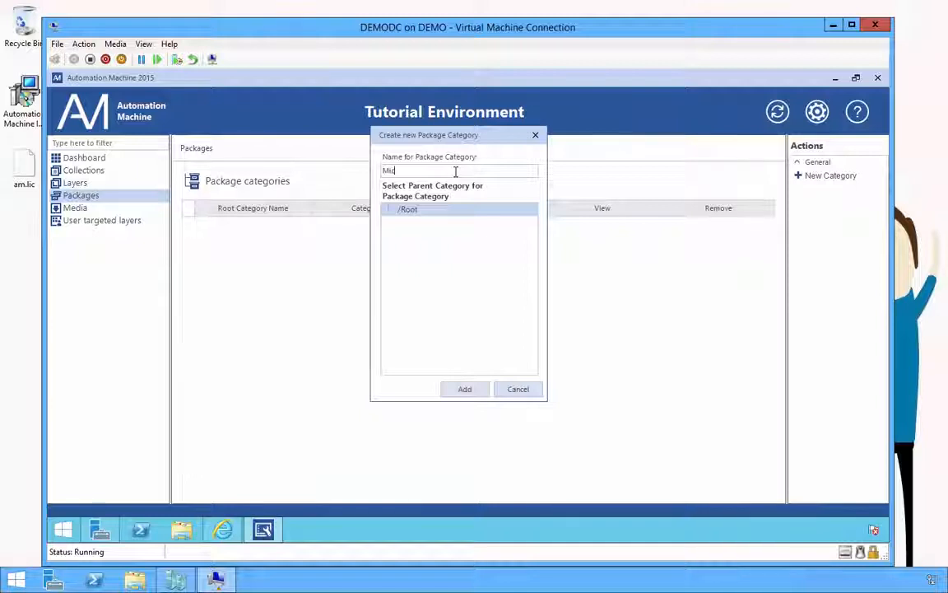
pyautogui.write('rosoft')
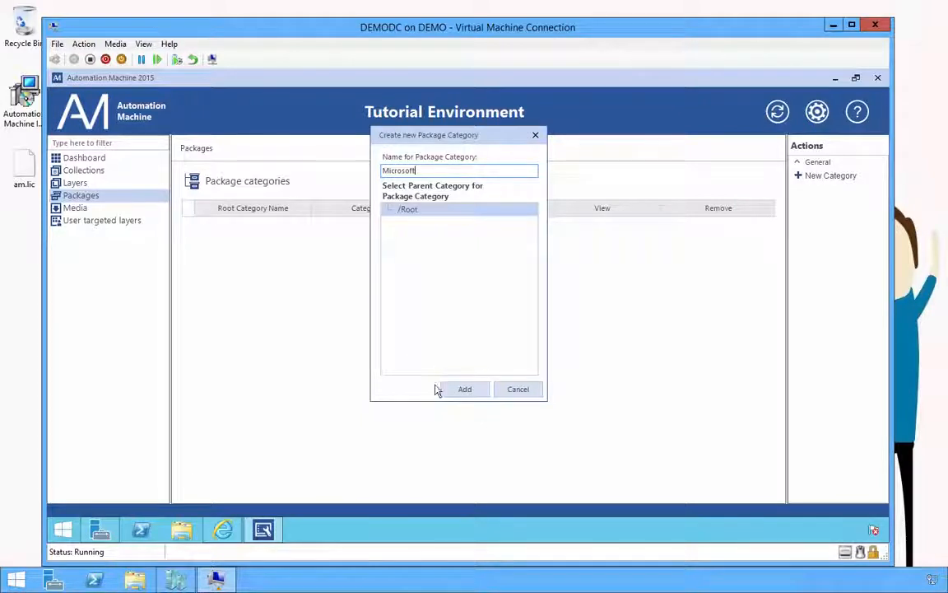
pyautogui.click(459, 393)
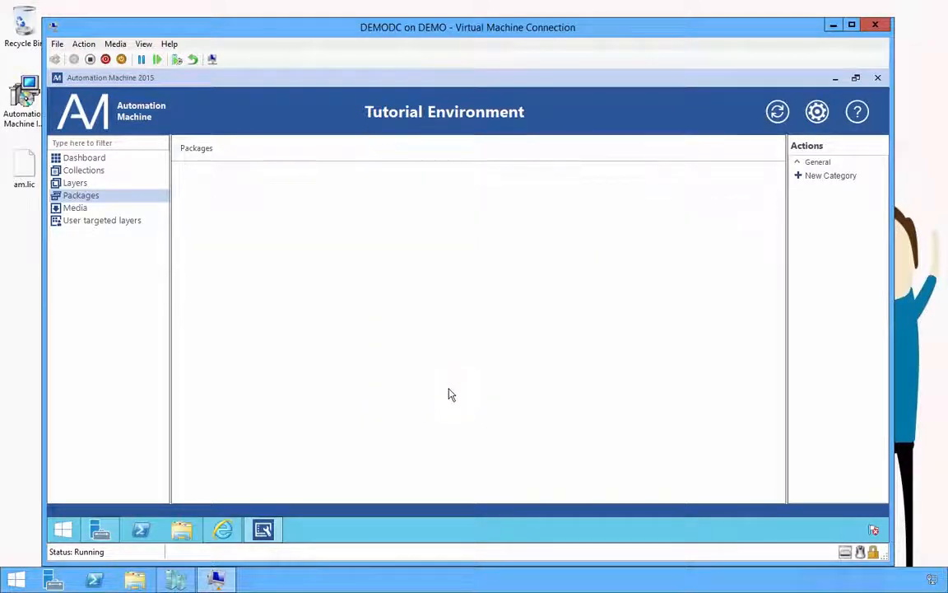
pyautogui.doubleClick(95, 195)
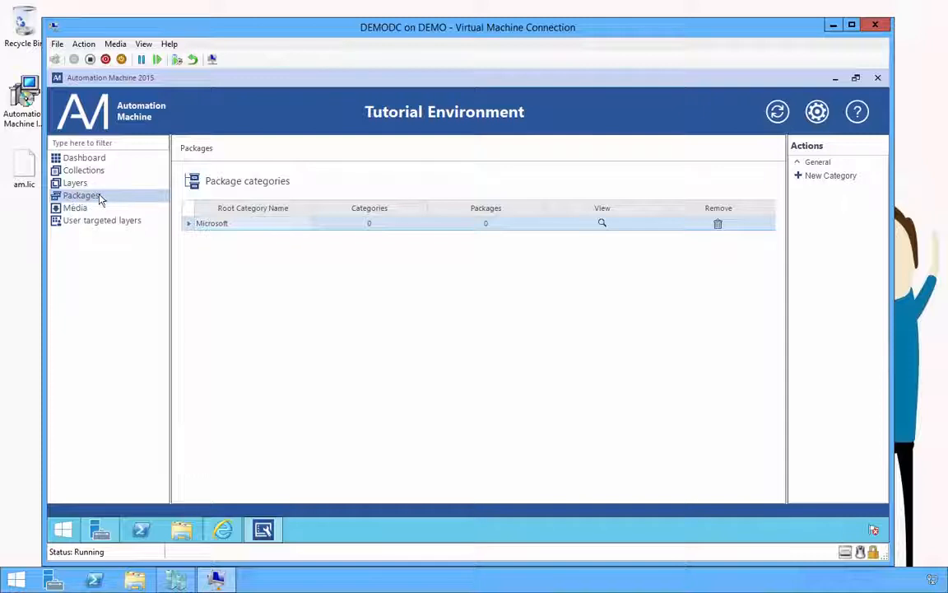
pyautogui.click(847, 176)
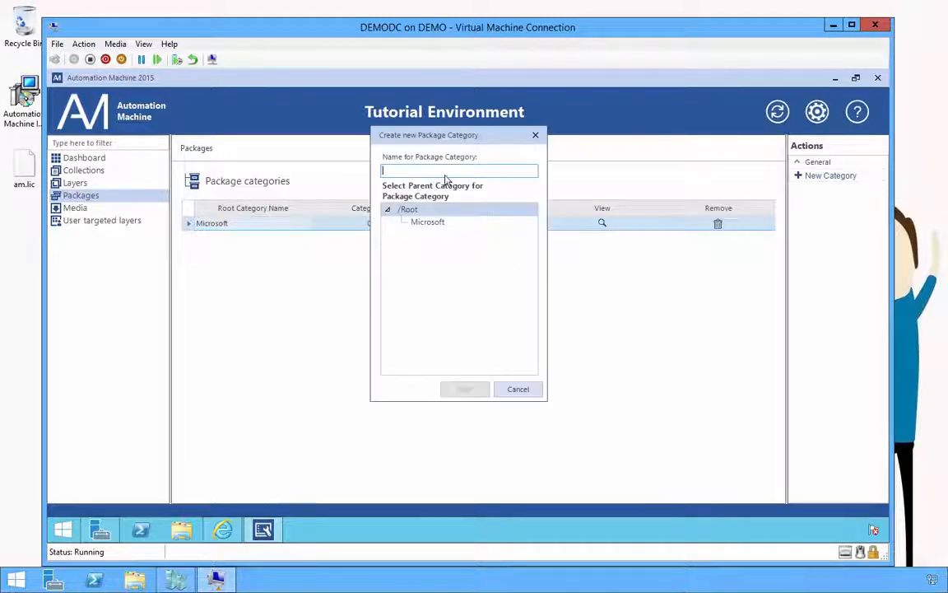
pyautogui.write('Citrix')
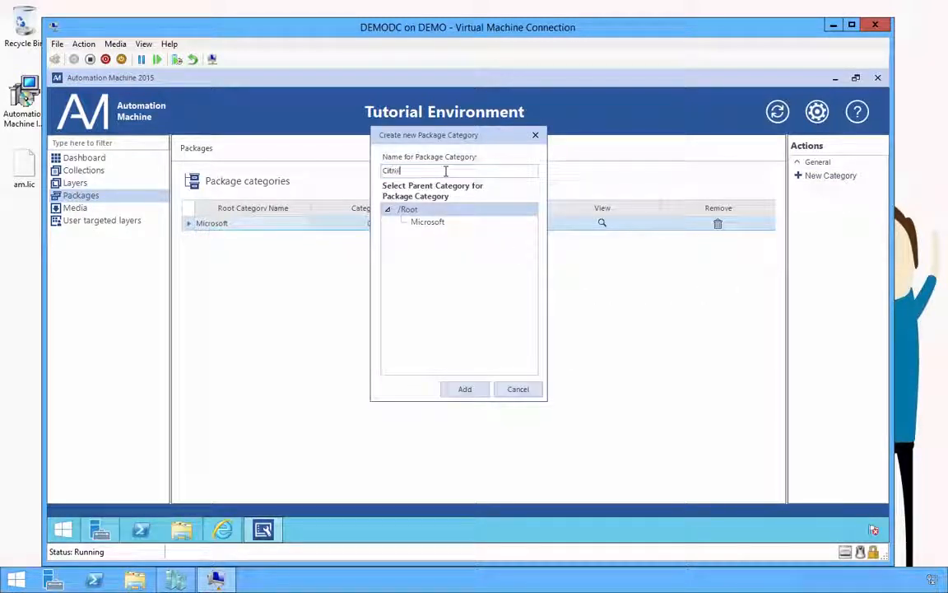
pyautogui.press('Return')
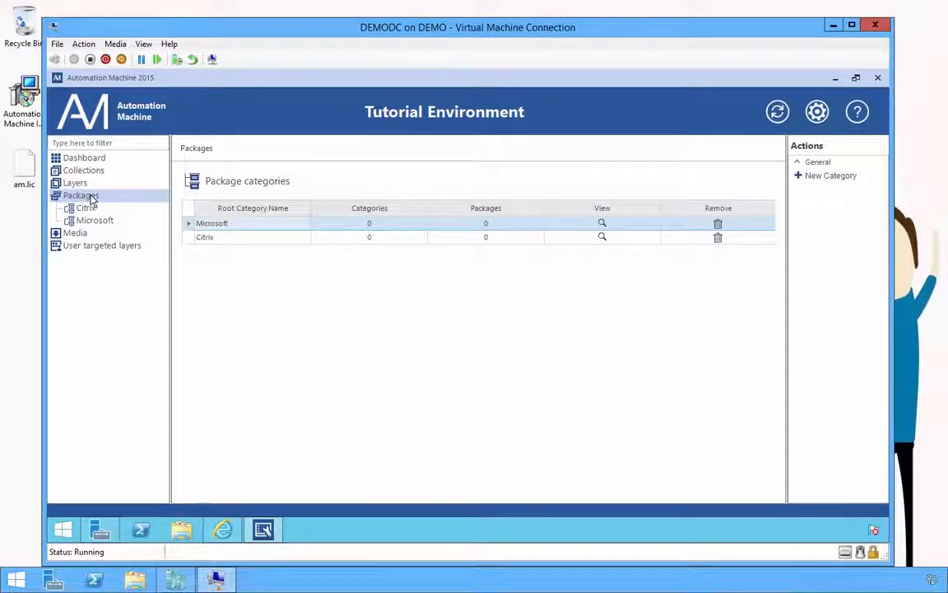
pyautogui.click(223, 533)
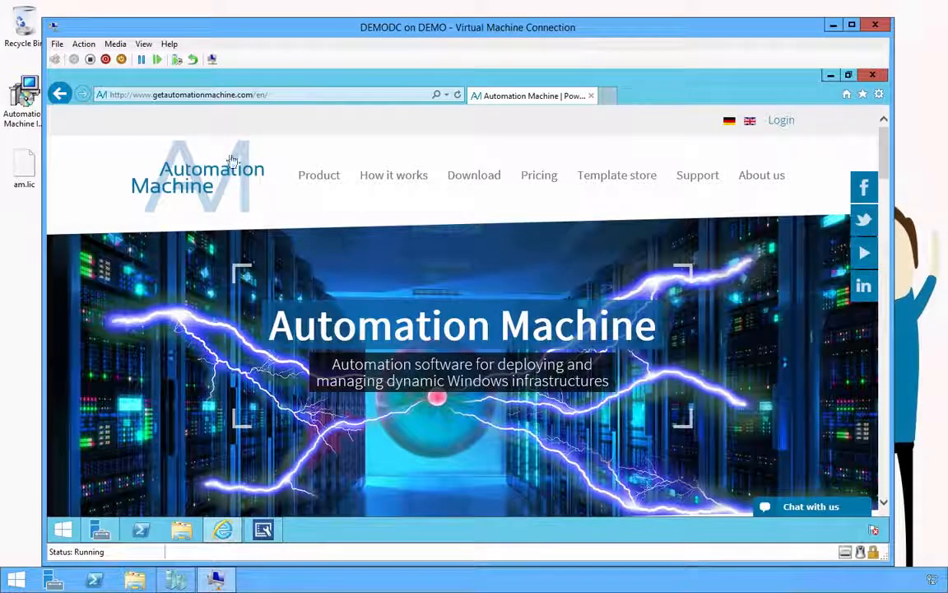
# Step: In the Template store, search 'disable' and download DisableIESC.ampck
pyautogui.click(296, 97)
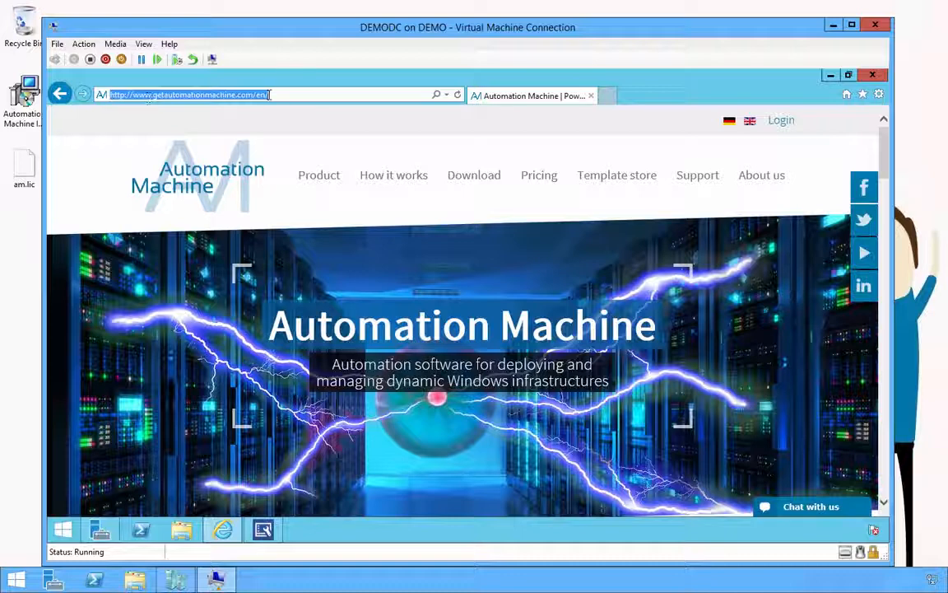
pyautogui.click(593, 177)
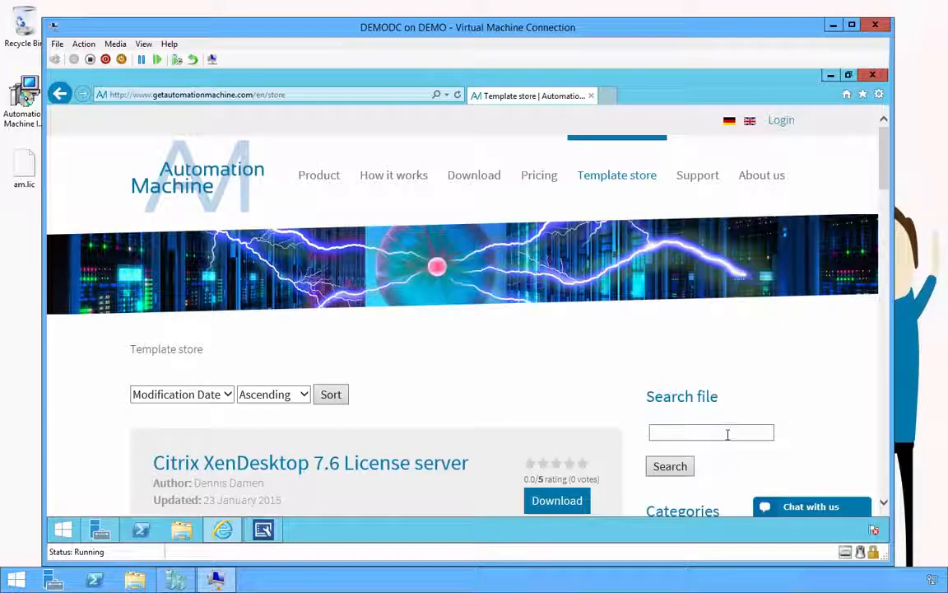
pyautogui.click(728, 434)
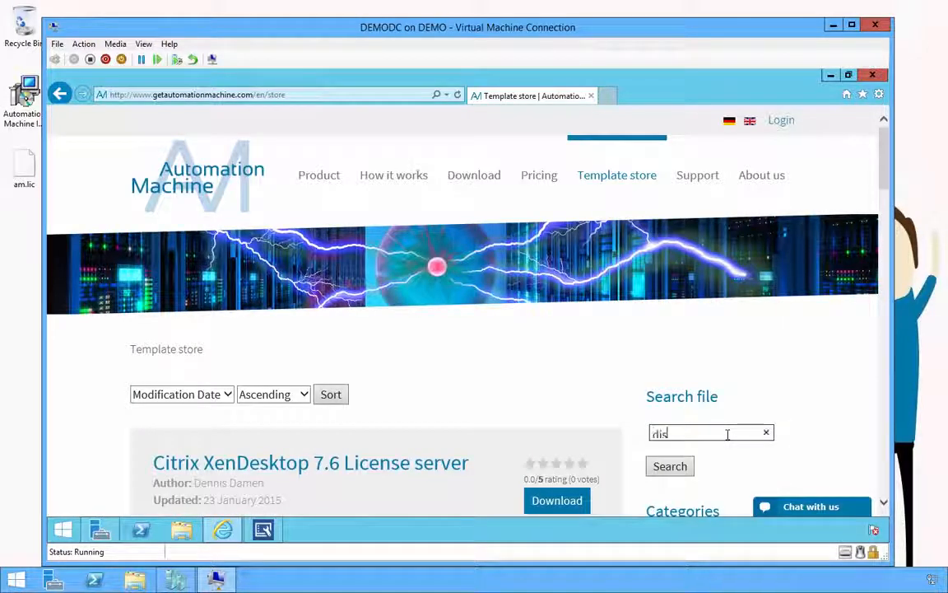
pyautogui.write('disable')
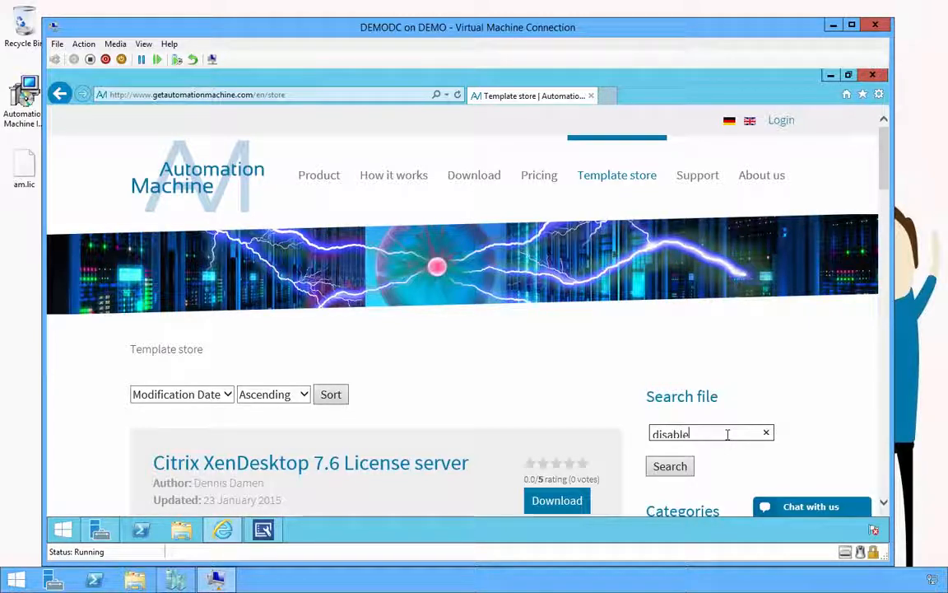
pyautogui.press('Return')
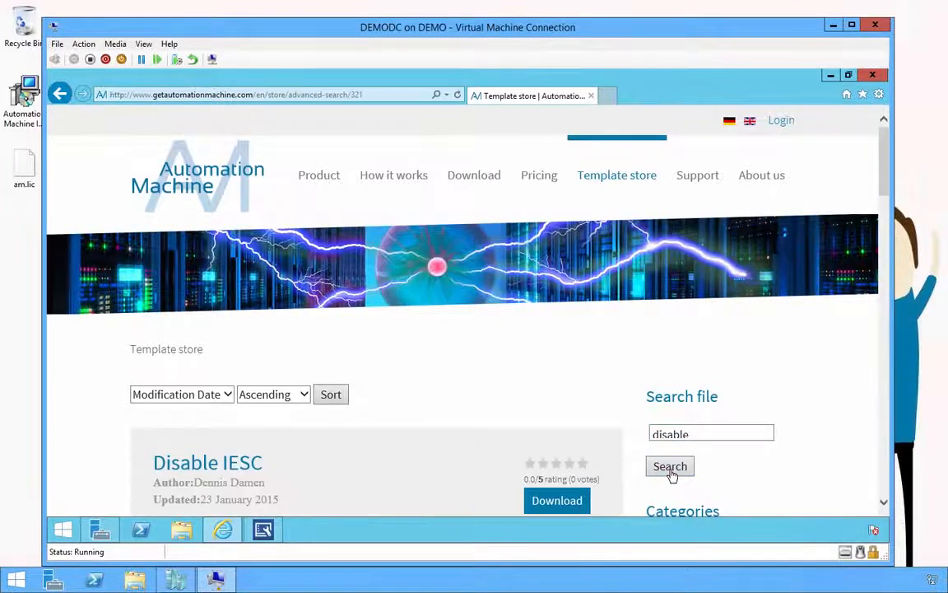
pyautogui.click(556, 501)
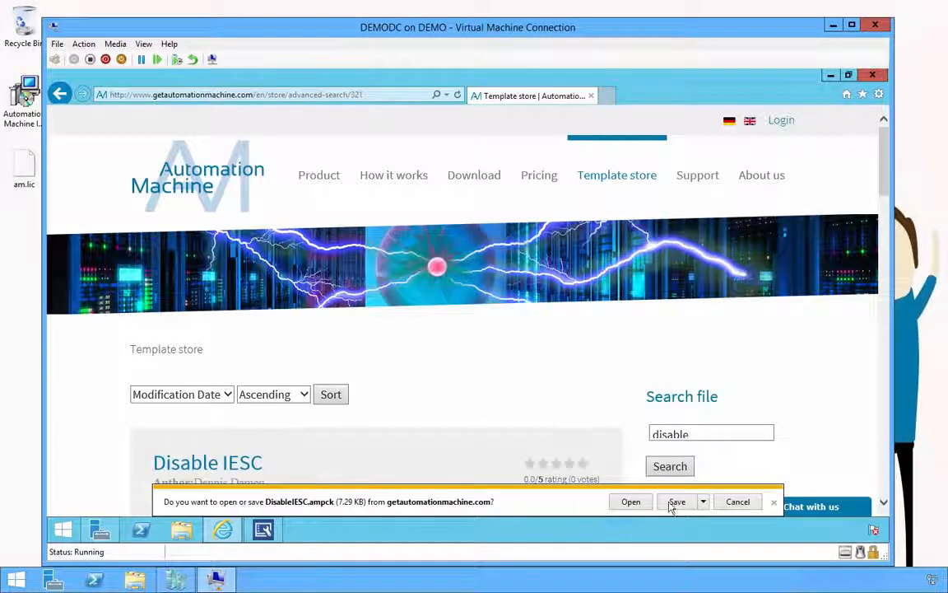
pyautogui.click(675, 503)
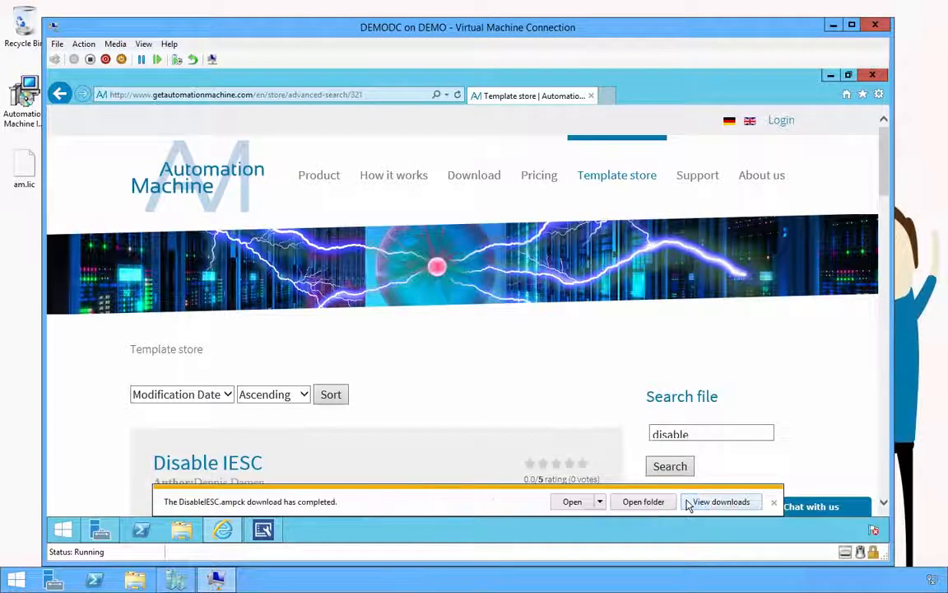
# Step: Search 'SQL' and download the Microsoft SQL Server 2012 - Standard package
pyautogui.doubleClick(708, 435)
pyautogui.write('SQL')
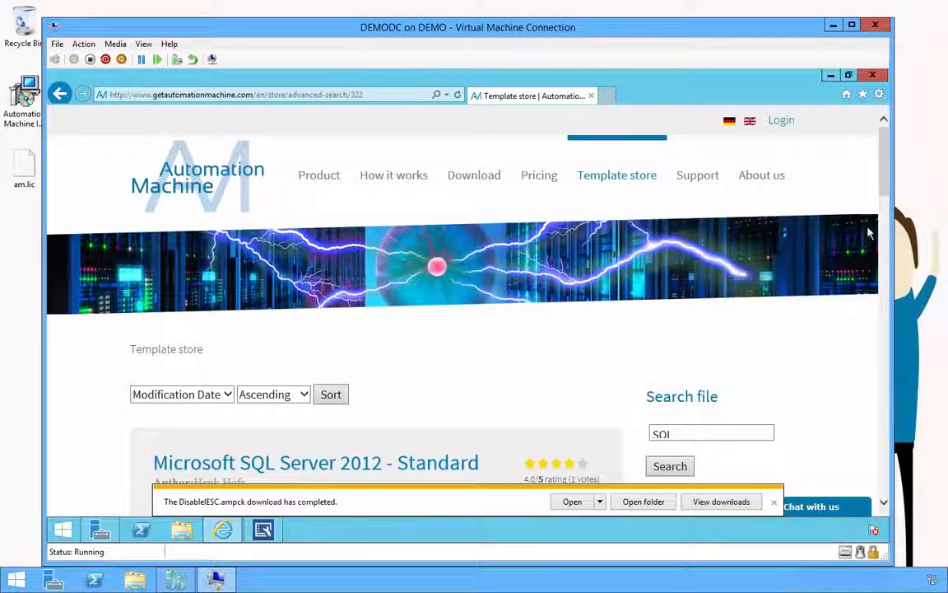
pyautogui.moveTo(882, 150); pyautogui.dragTo(886, 196)
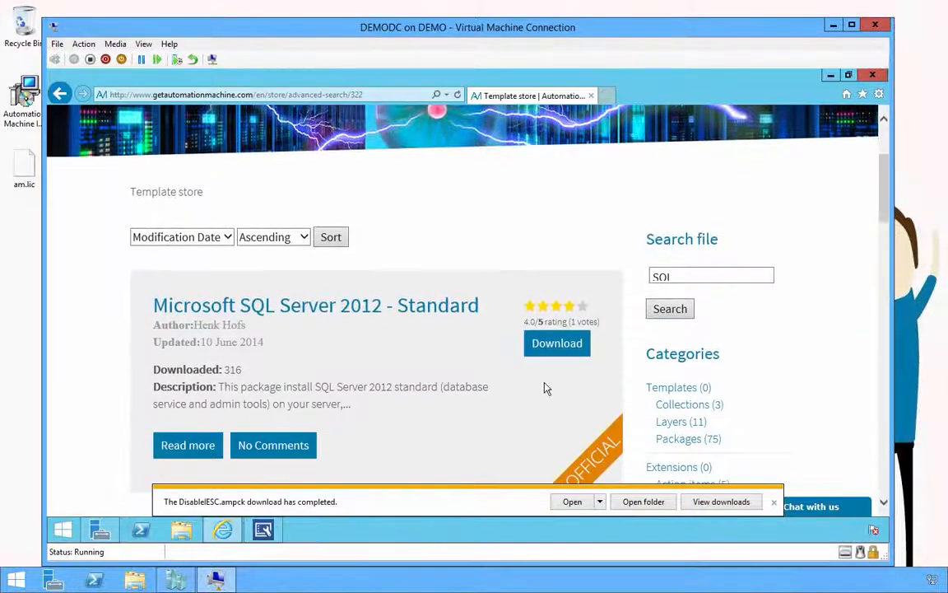
pyautogui.click(559, 352)
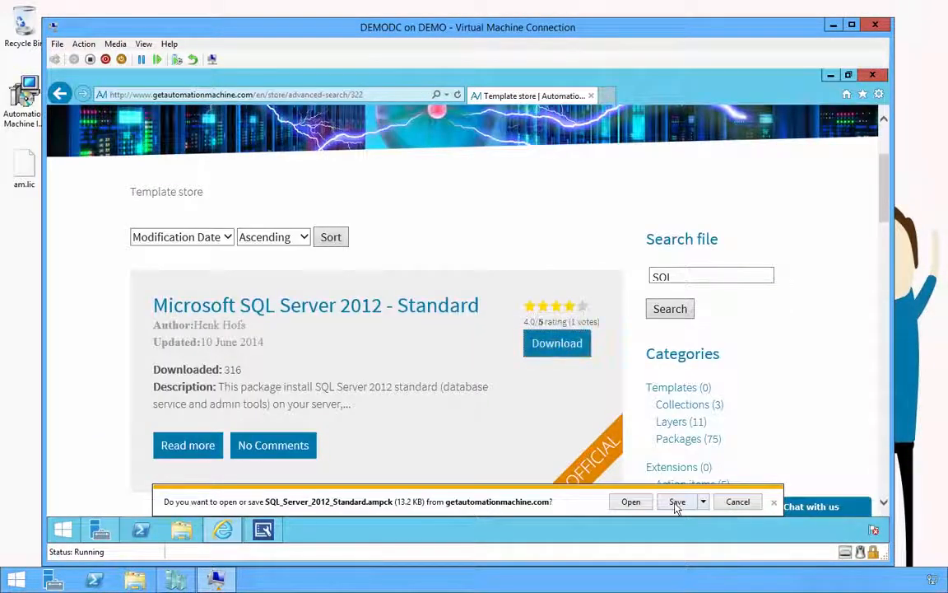
pyautogui.click(677, 502)
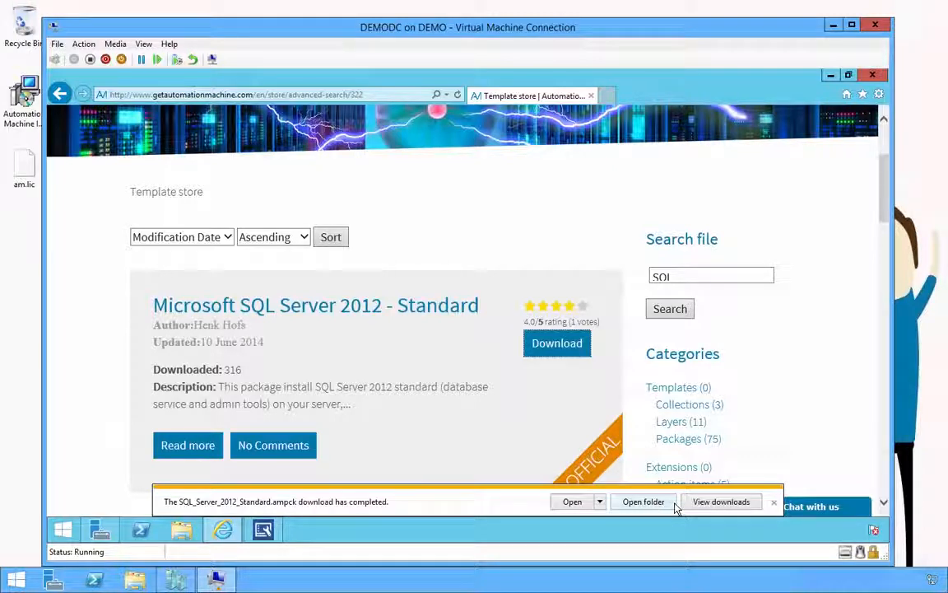
# Step: Search 'license', download the XenDesktop 7.6 License server package, and dismiss the download notices
pyautogui.doubleClick(688, 277)
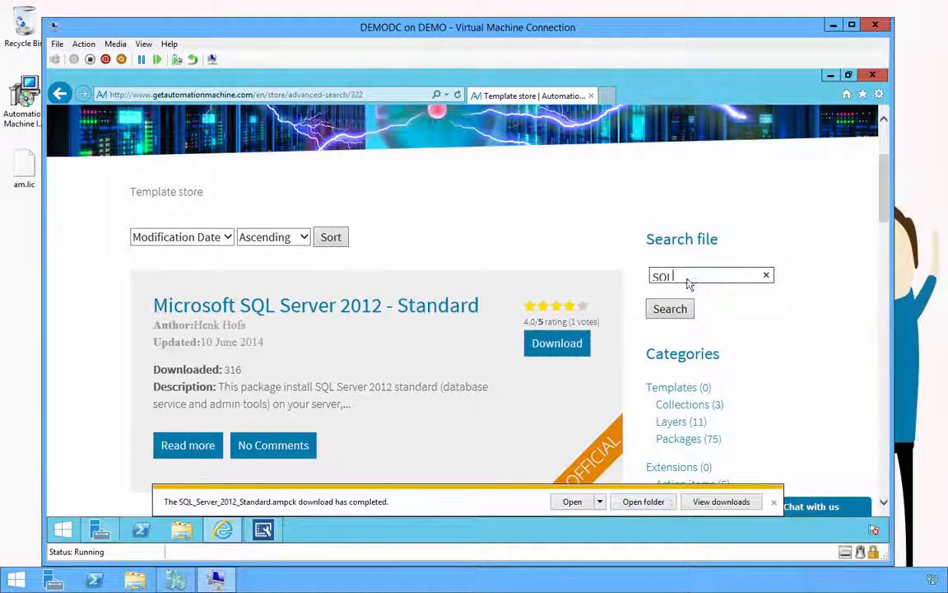
pyautogui.write('license')
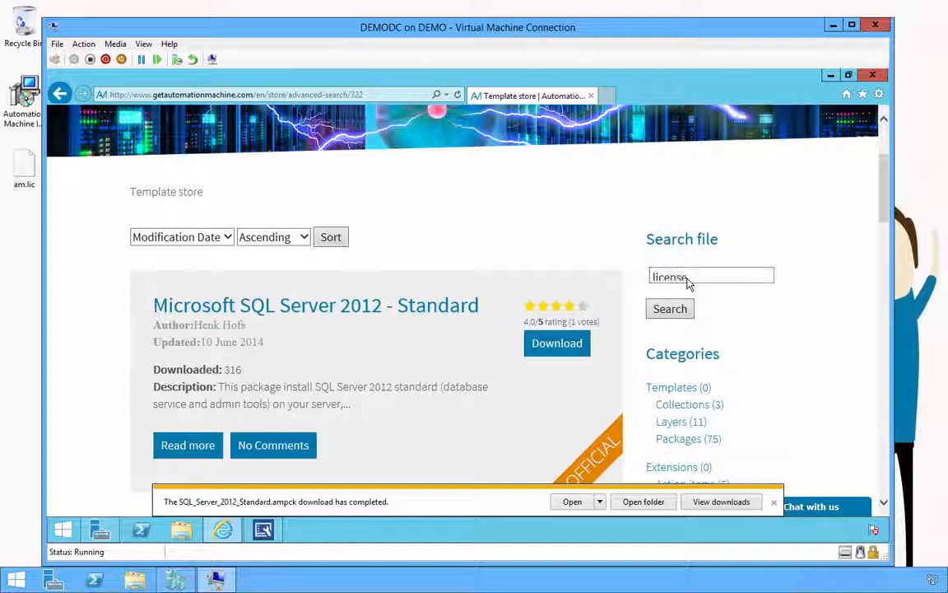
pyautogui.press('Return')
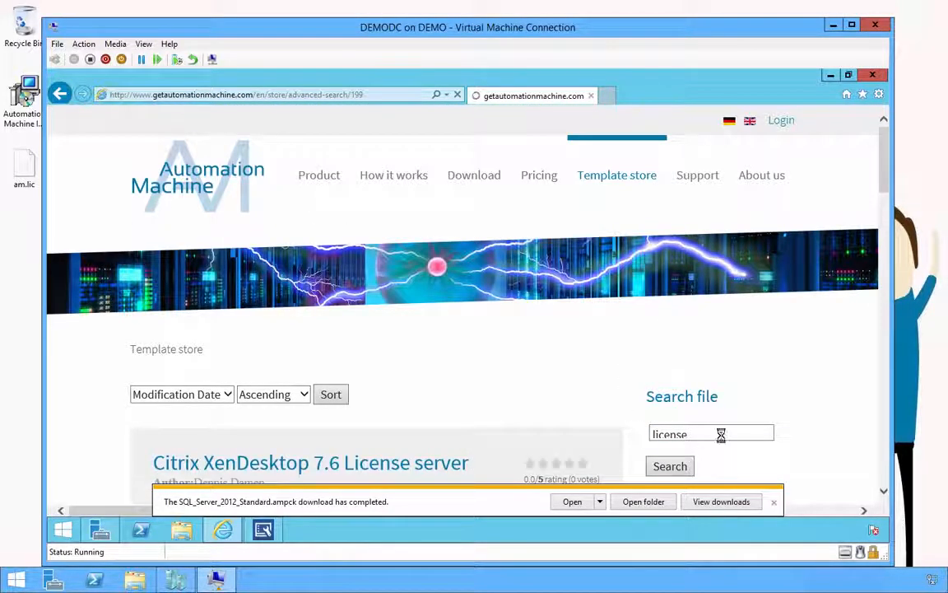
pyautogui.scroll(-2, 721, 441)
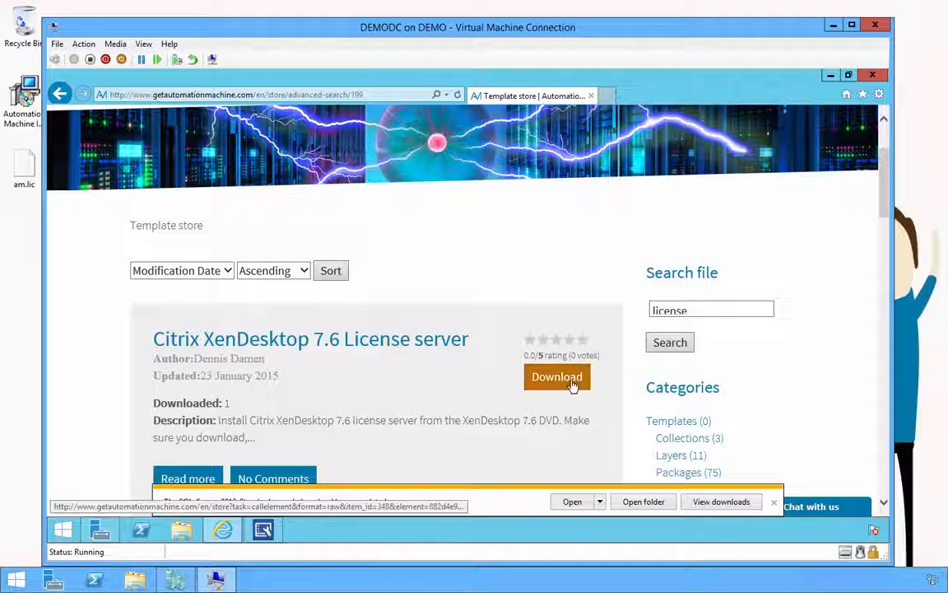
pyautogui.click(573, 385)
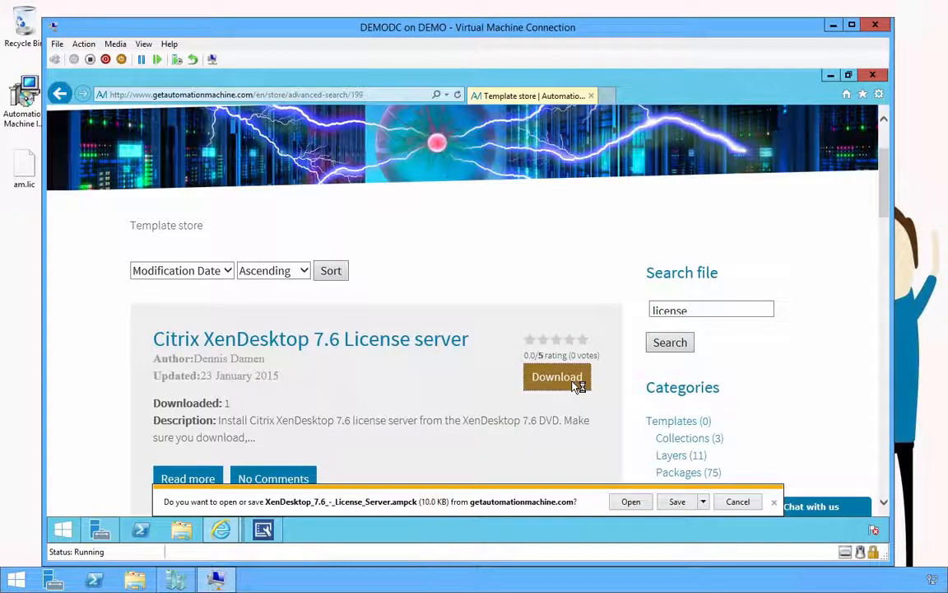
pyautogui.click(671, 503)
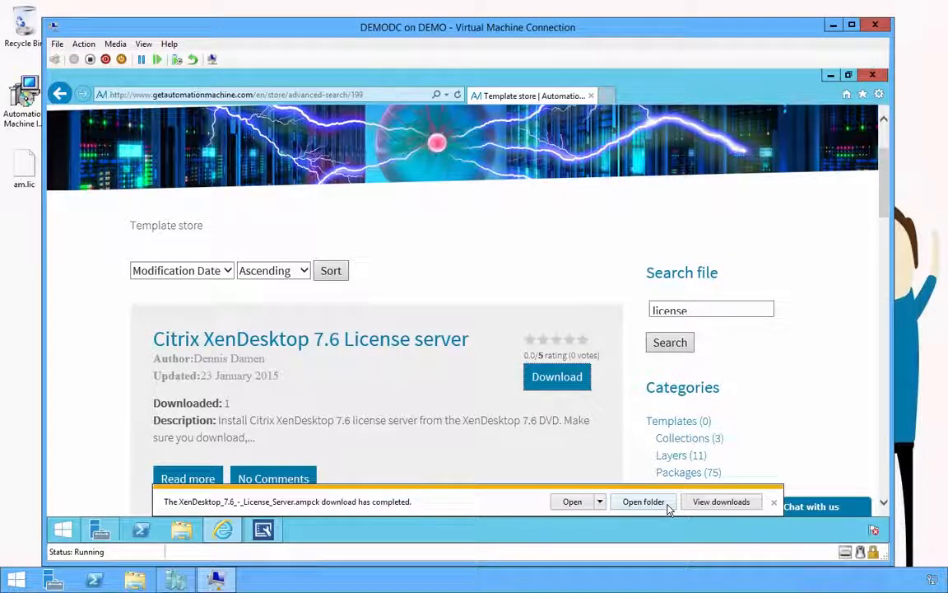
pyautogui.click(775, 504)
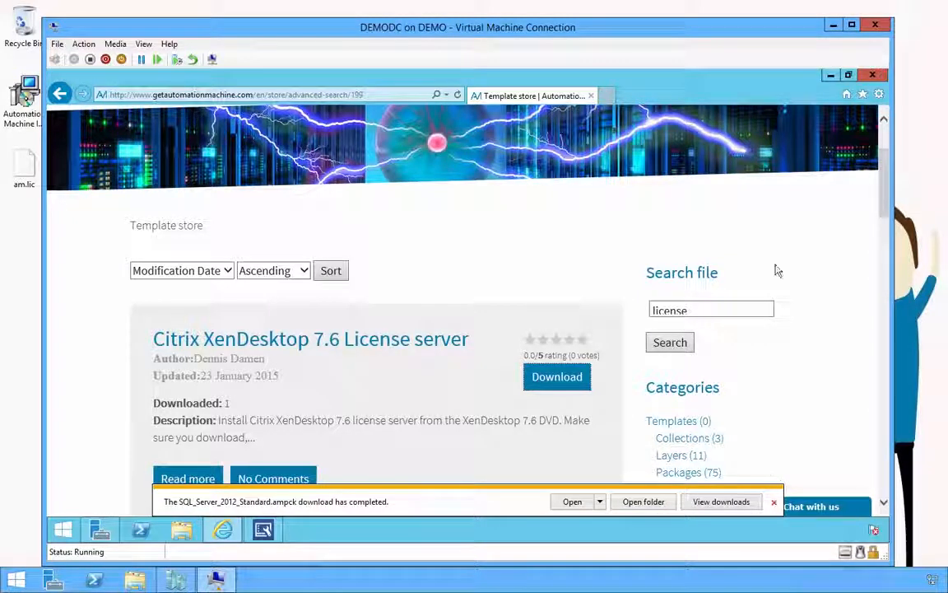
pyautogui.click(774, 504)
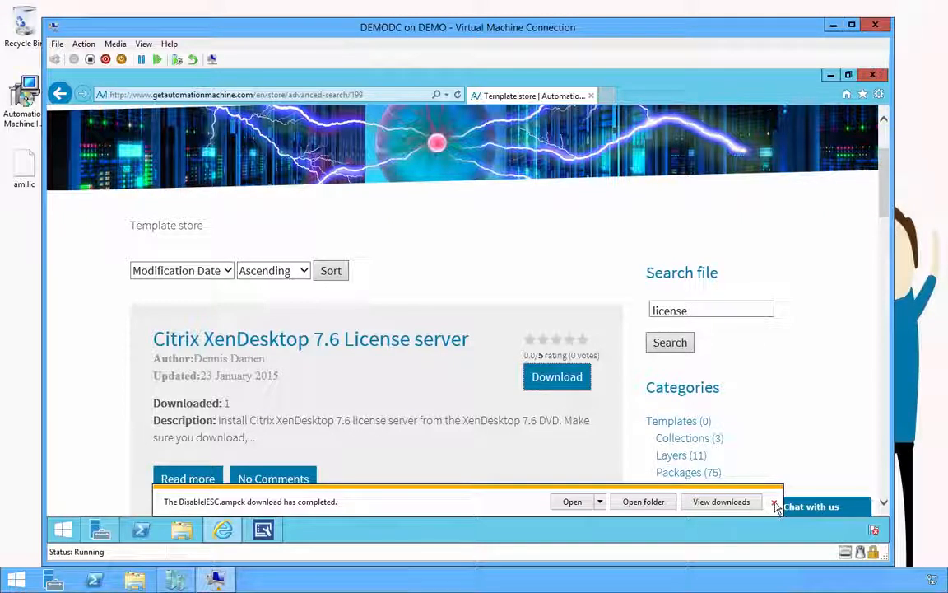
pyautogui.click(775, 504)
pyautogui.click(775, 503)
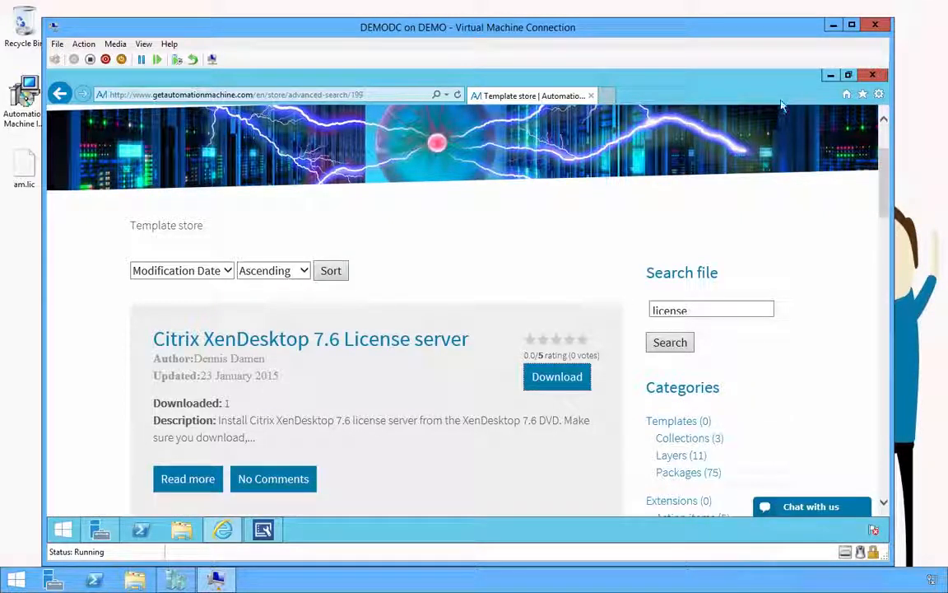
# Step: Import DisableIESC.ampck from Downloads into the Microsoft category and view its settings
pyautogui.click(830, 76)
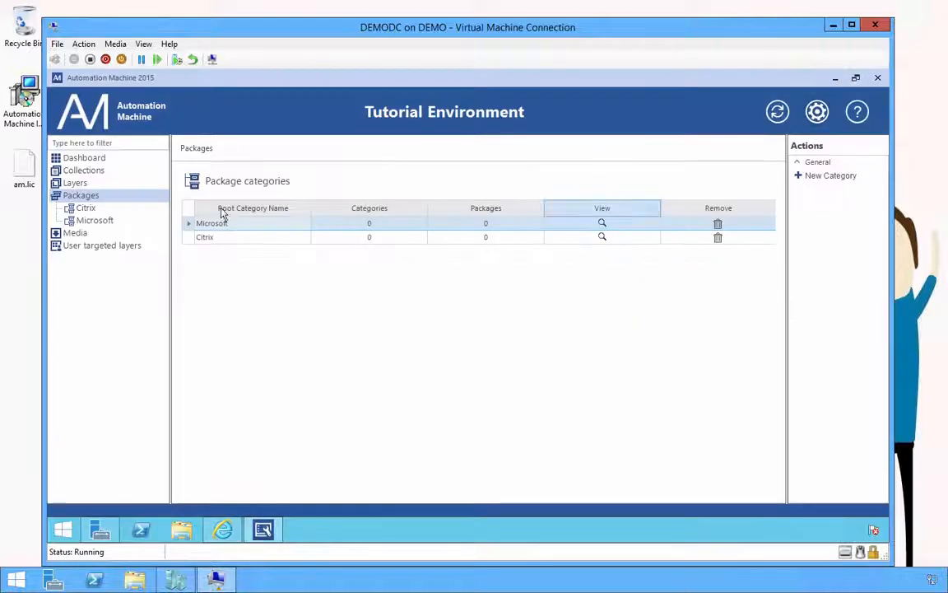
pyautogui.rightClick(101, 223)
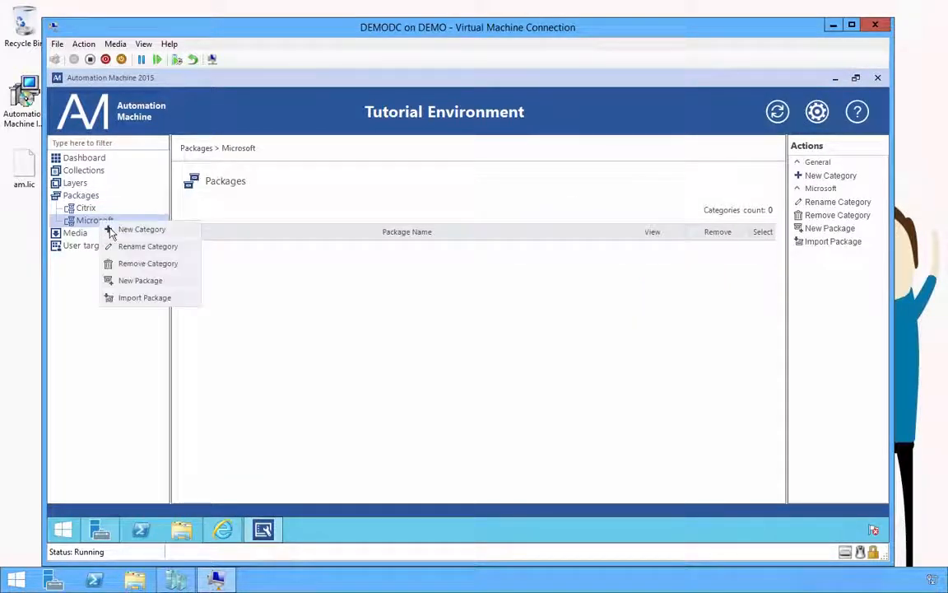
pyautogui.click(148, 305)
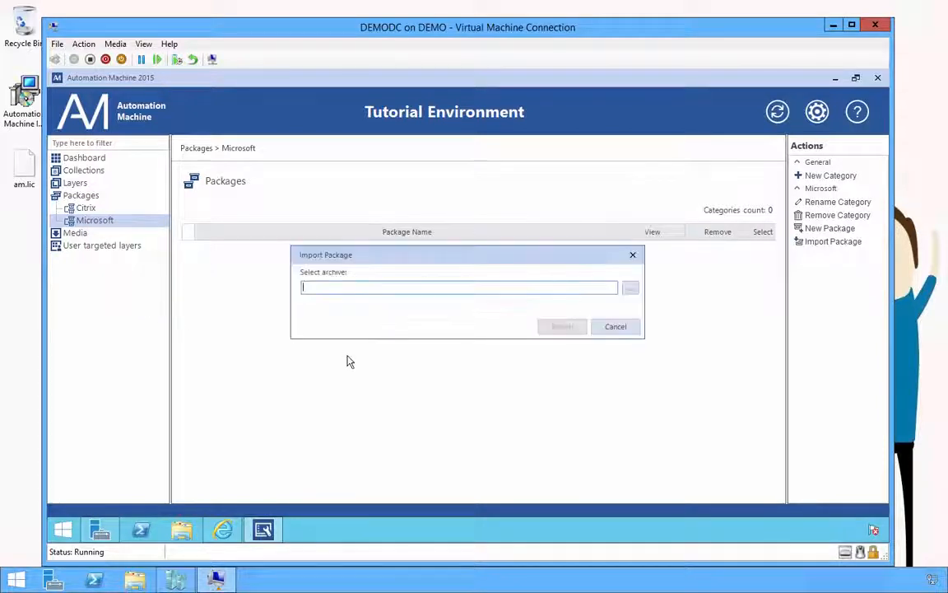
pyautogui.click(630, 287)
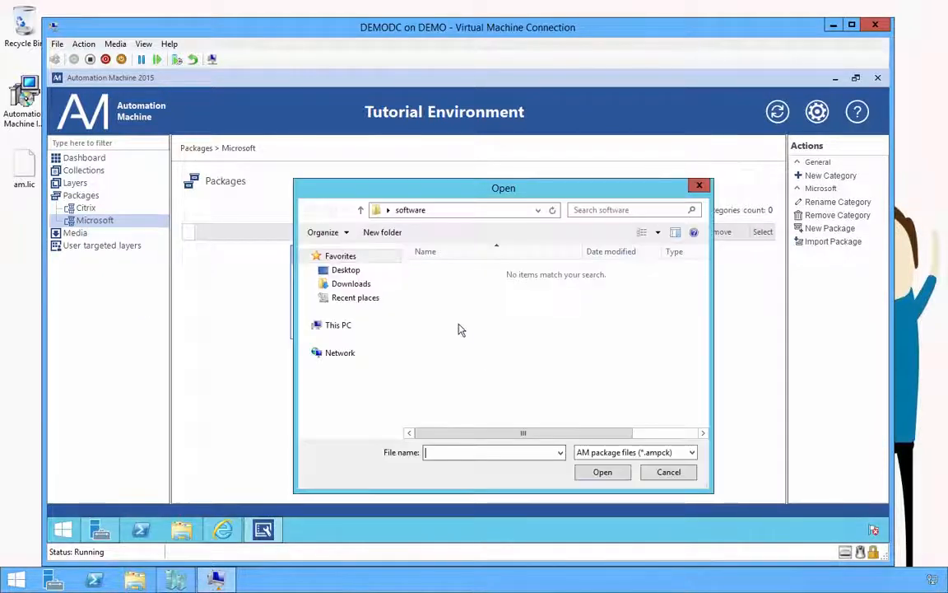
pyautogui.click(359, 285)
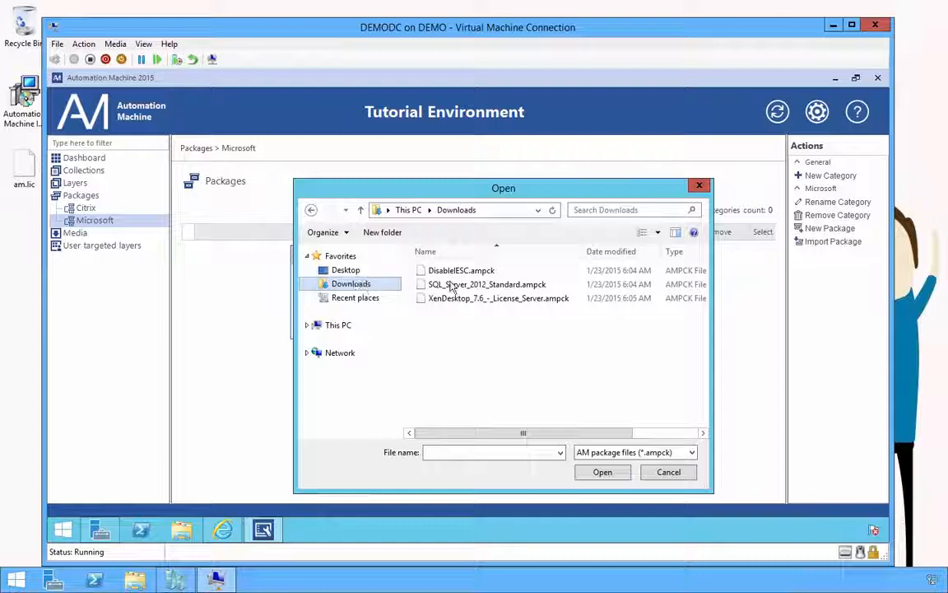
pyautogui.doubleClick(461, 272)
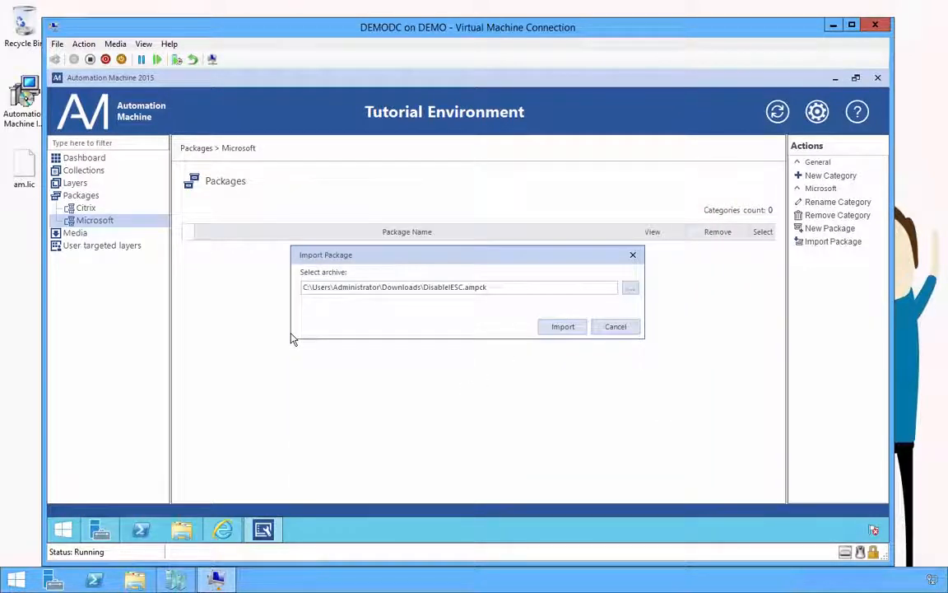
pyautogui.click(547, 482)
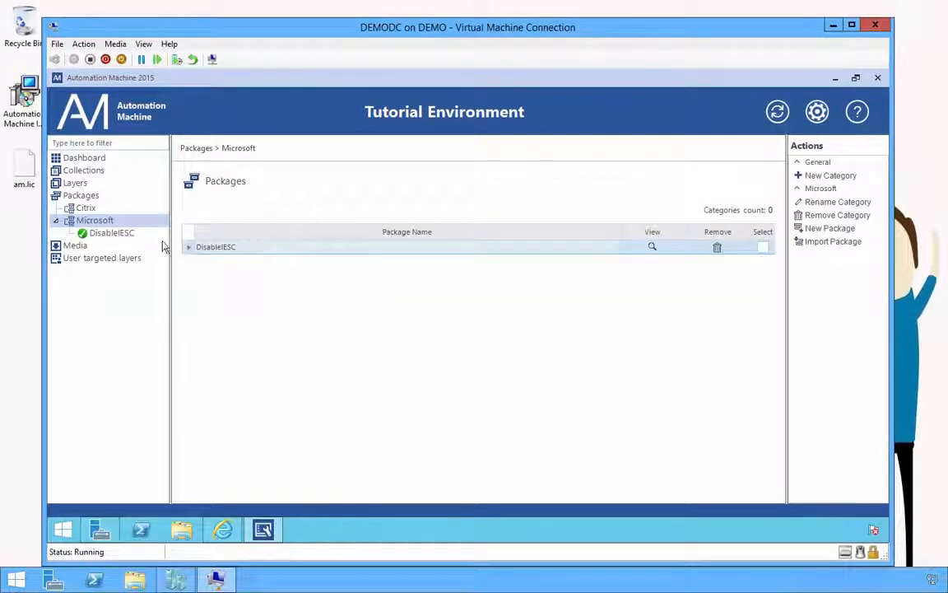
pyautogui.click(128, 235)
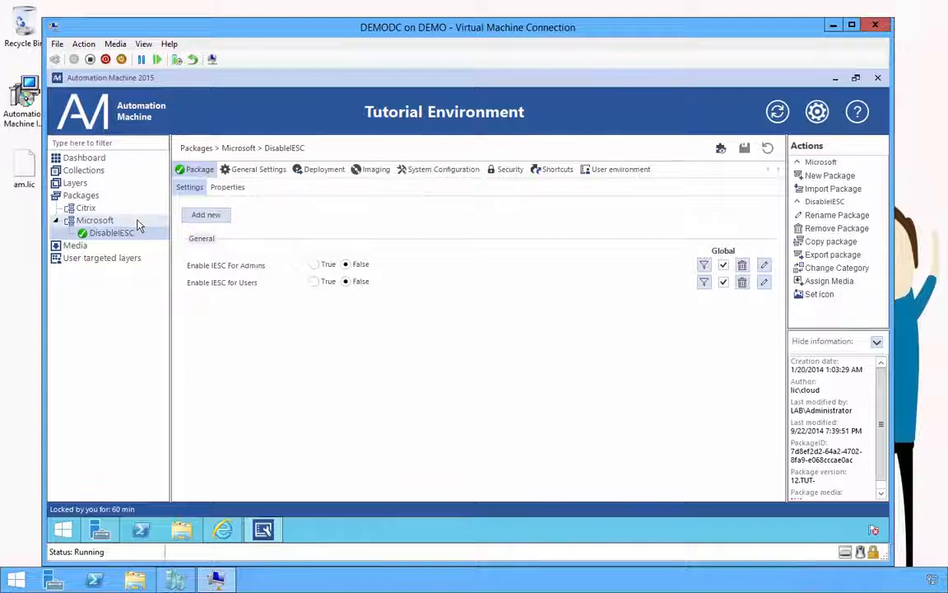
# Step: Import SQL_Server_2012_Standard.ampck into the Microsoft category and open the new package
pyautogui.click(138, 224)
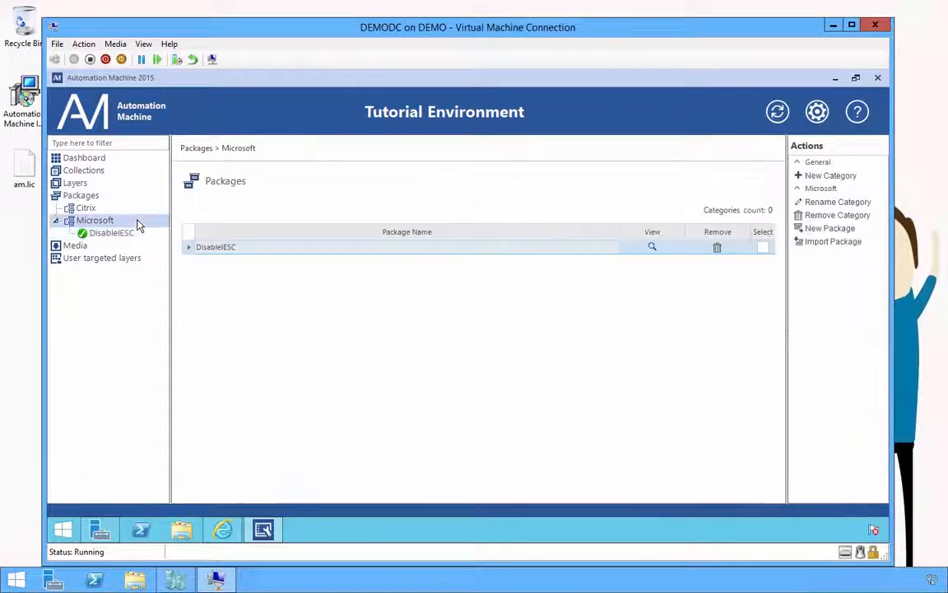
pyautogui.rightClick(138, 224)
pyautogui.click(183, 296)
pyautogui.click(630, 289)
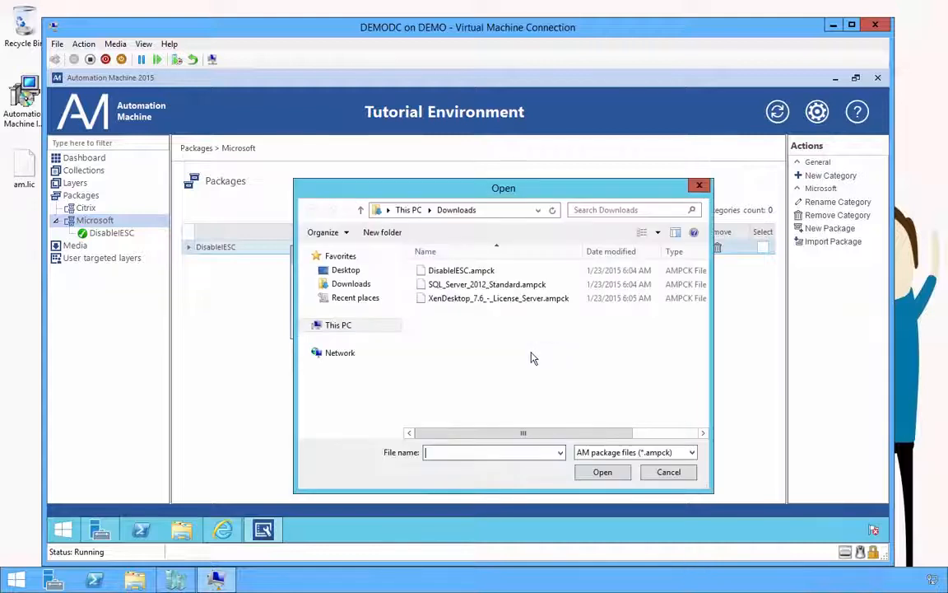
pyautogui.doubleClick(465, 285)
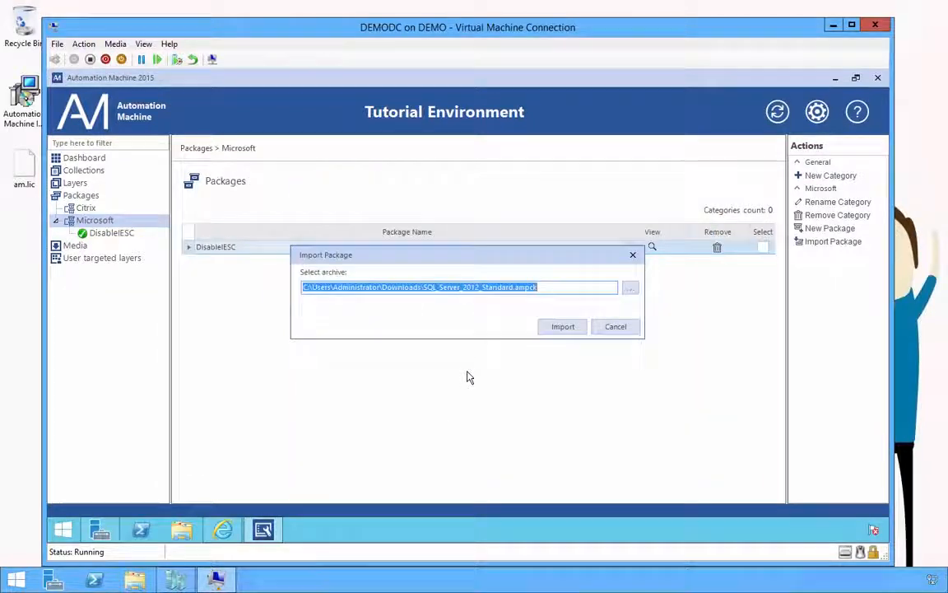
pyautogui.click(548, 332)
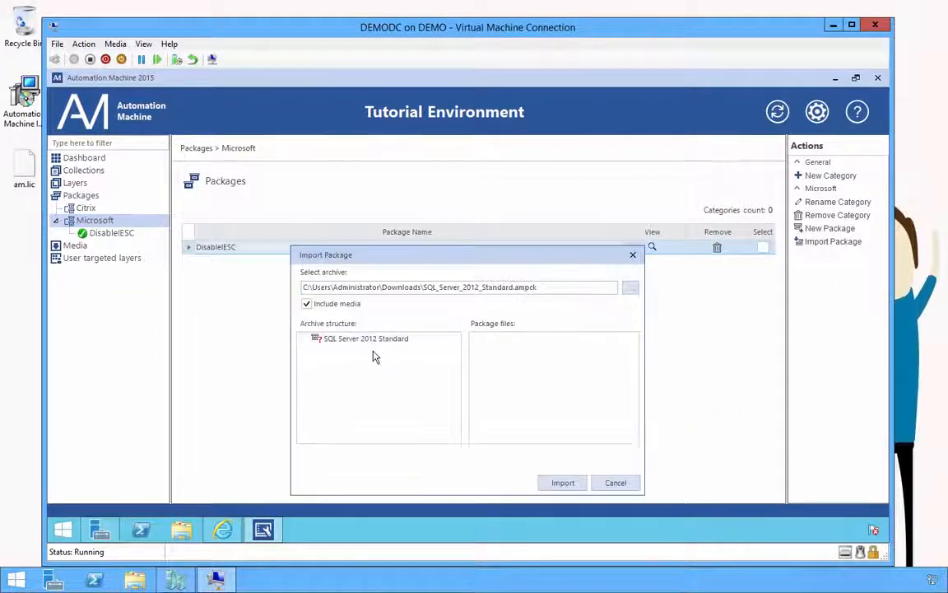
pyautogui.click(396, 339)
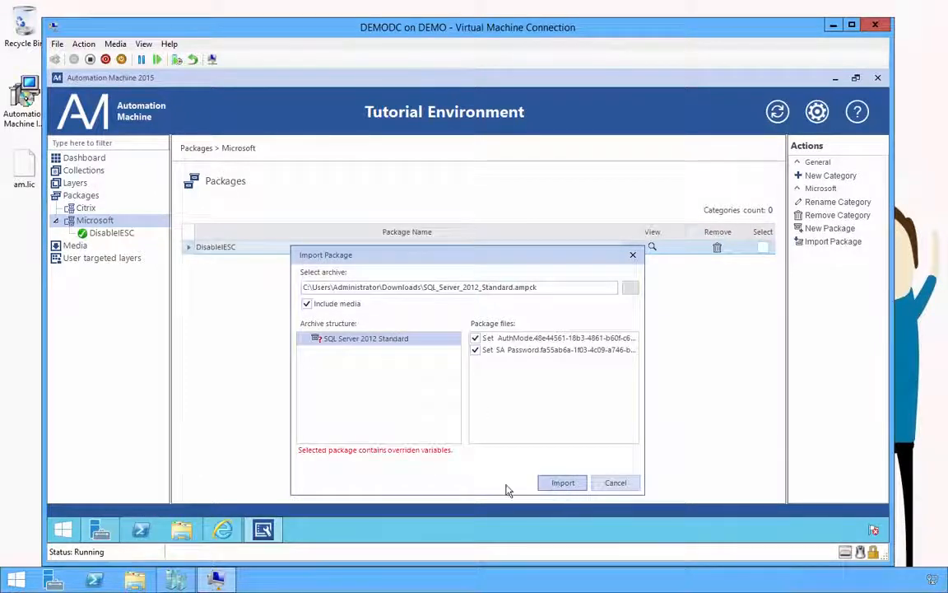
pyautogui.click(563, 482)
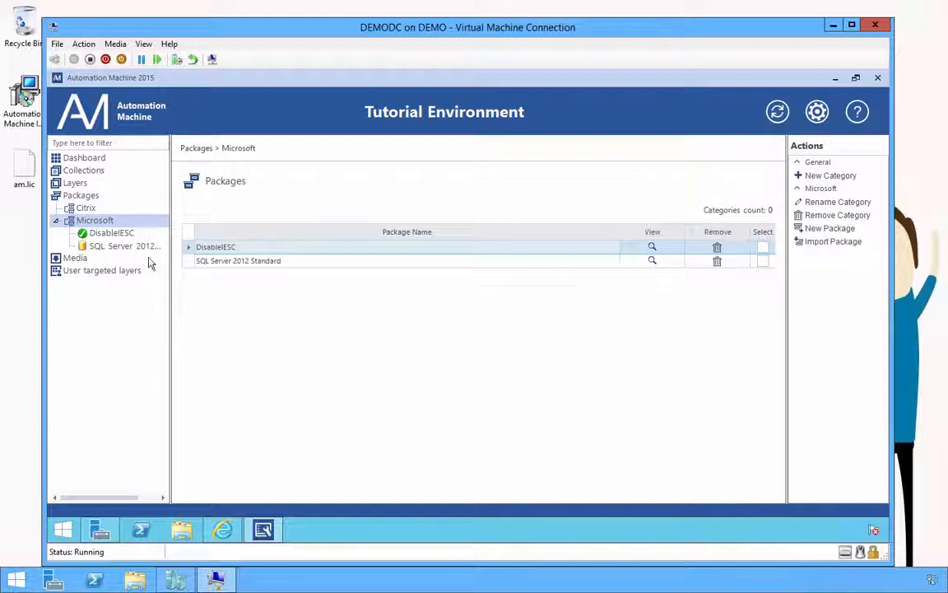
pyautogui.click(142, 247)
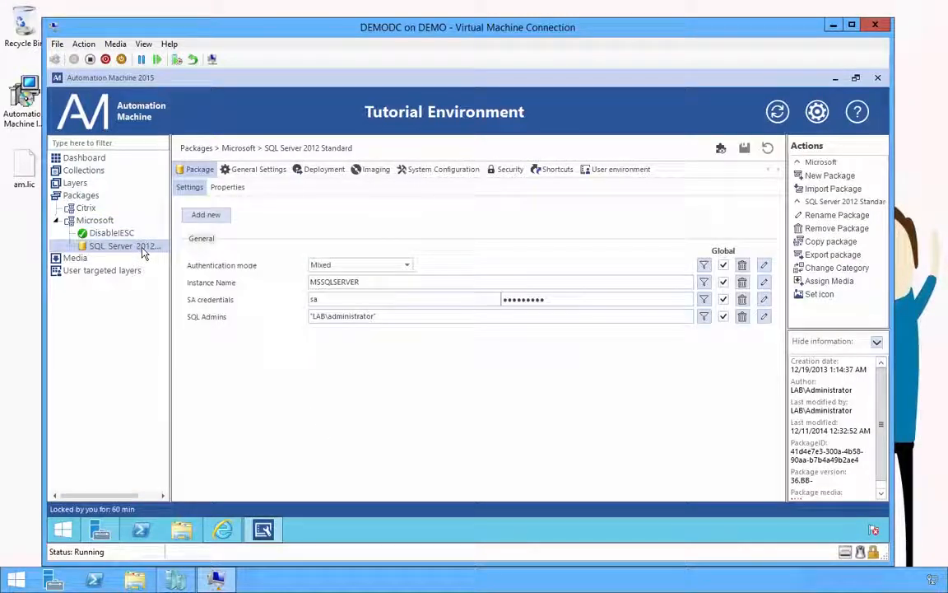
# Step: Enter a new SA password and the service account as SQL Admins, then save as version 37
pyautogui.doubleClick(574, 300)
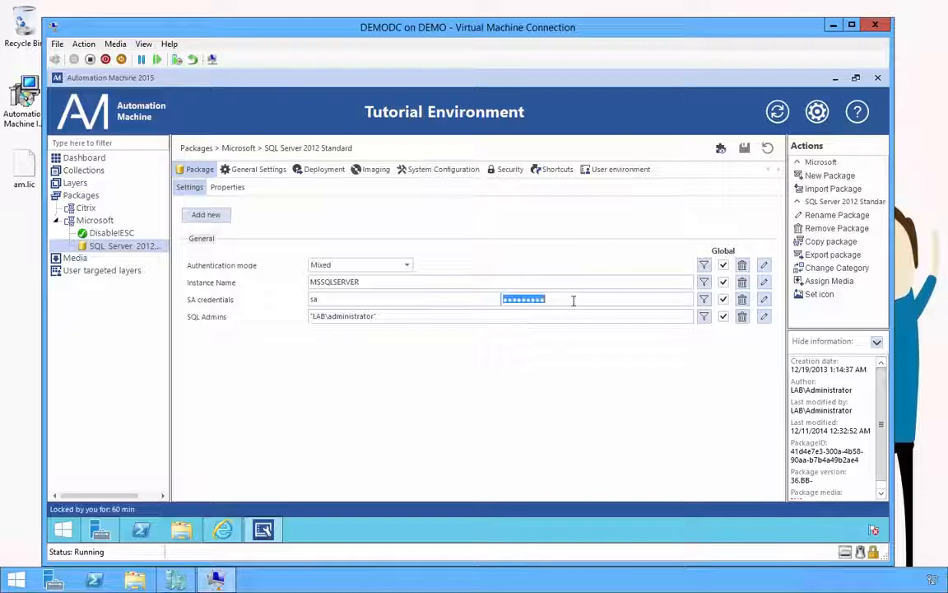
pyautogui.write('P')
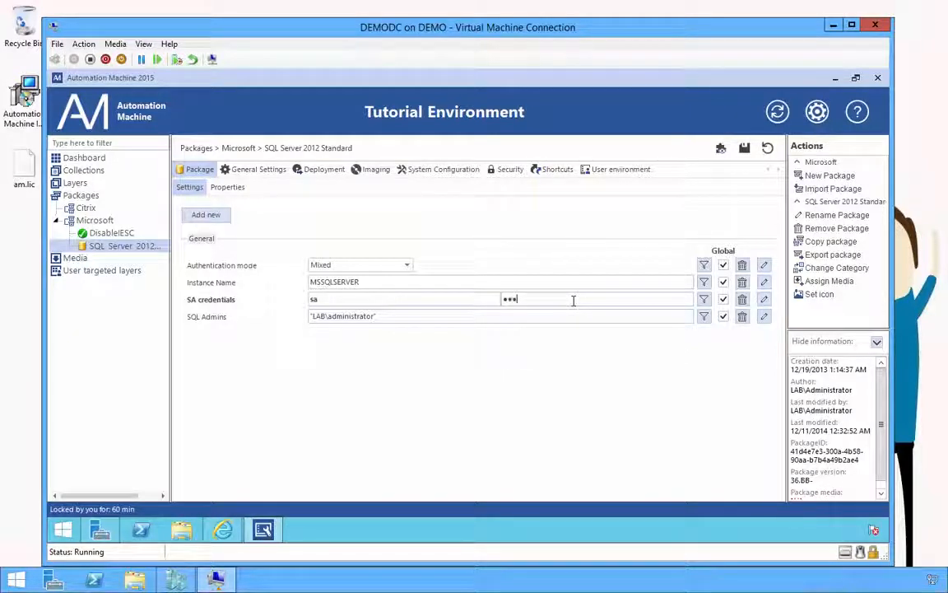
pyautogui.write('•••••••')
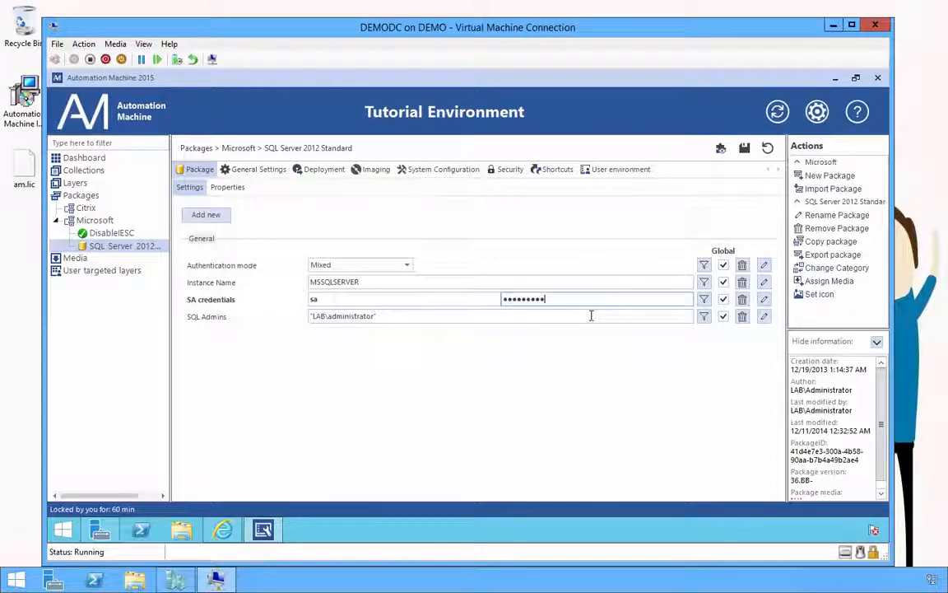
pyautogui.click(591, 316)
pyautogui.write('"LAB')
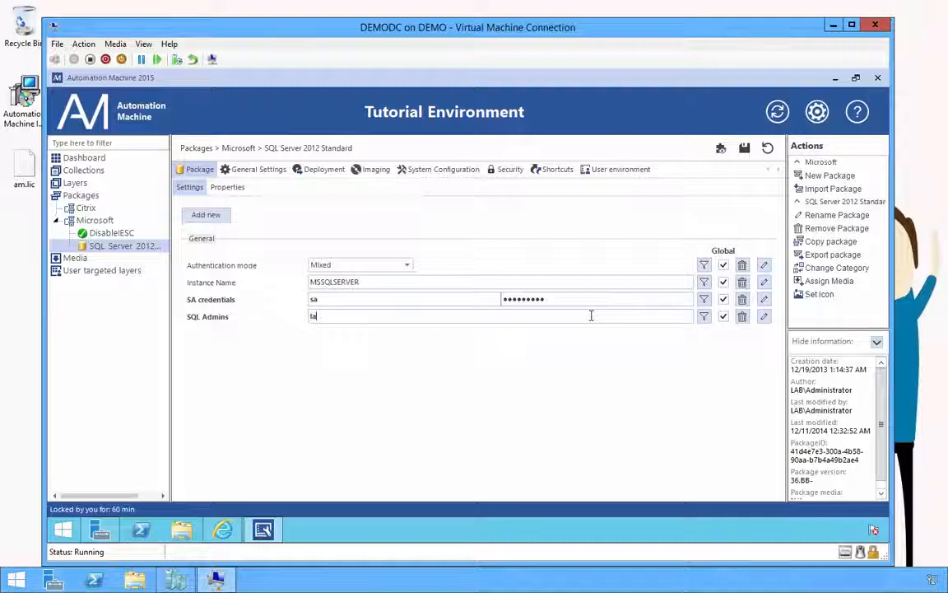
pyautogui.write('loginam\\')
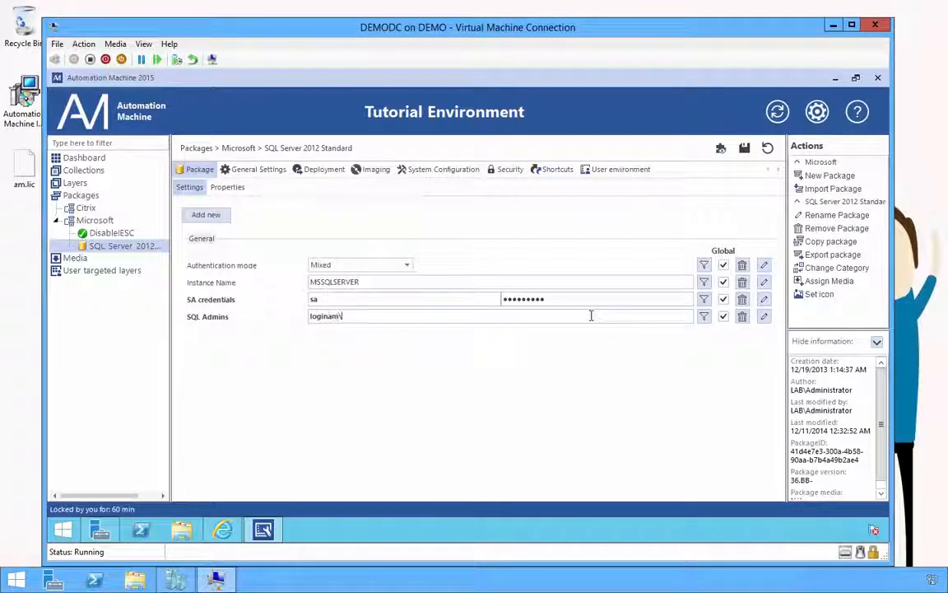
pyautogui.write('amservice')
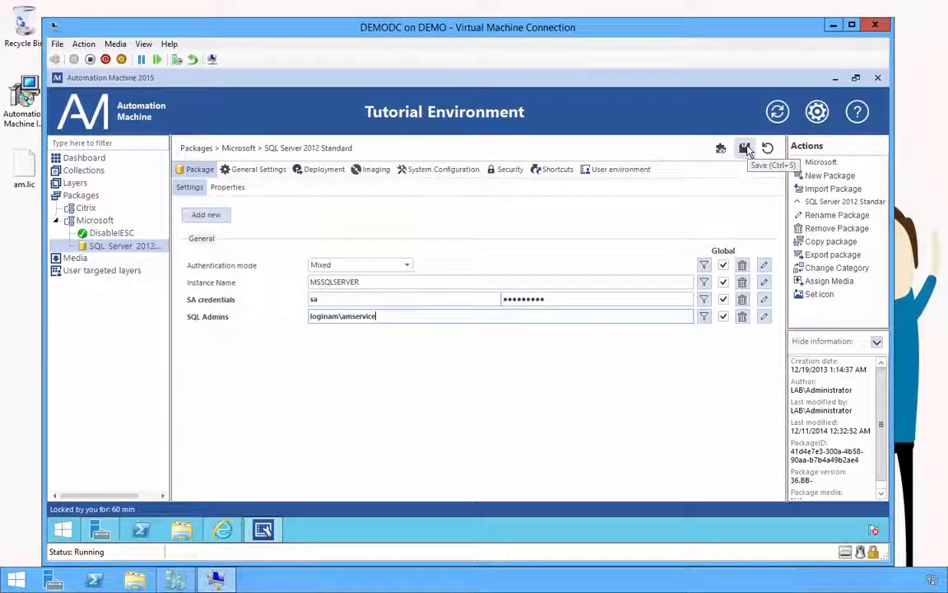
pyautogui.click(746, 149)
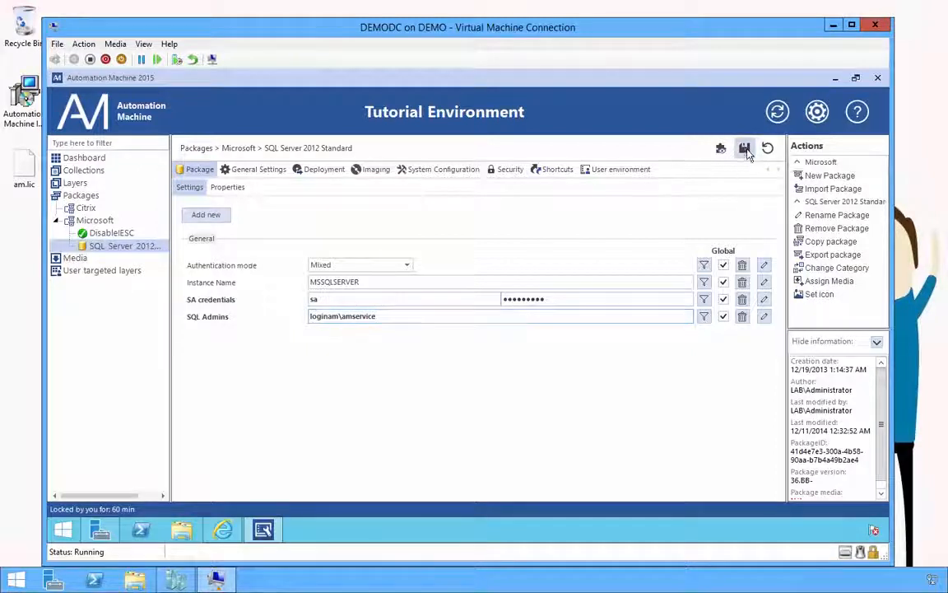
# Step: Assign Microsoft > SQL Server Standard > 2012 > EN media to the SQL Server package
pyautogui.click(825, 281)
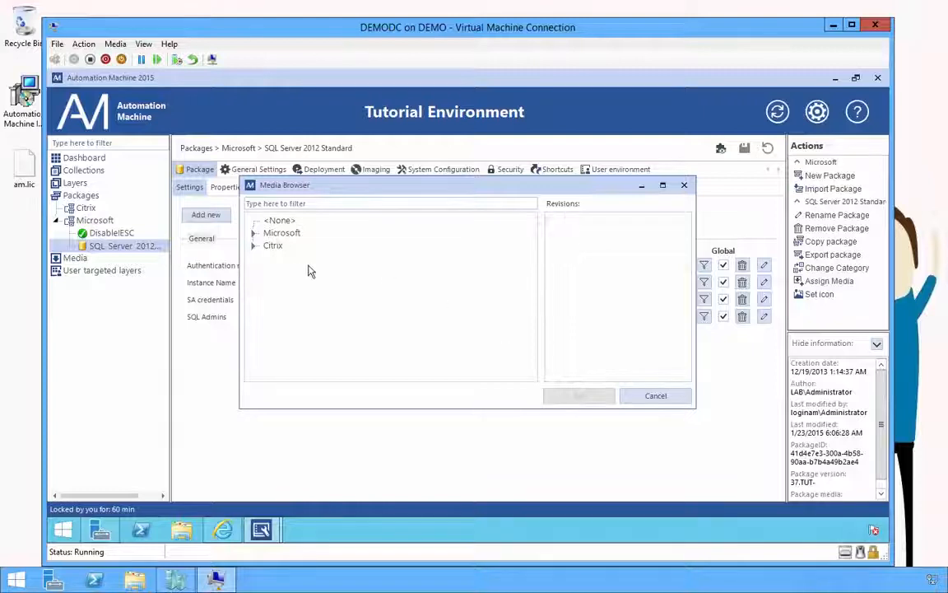
pyautogui.click(255, 233)
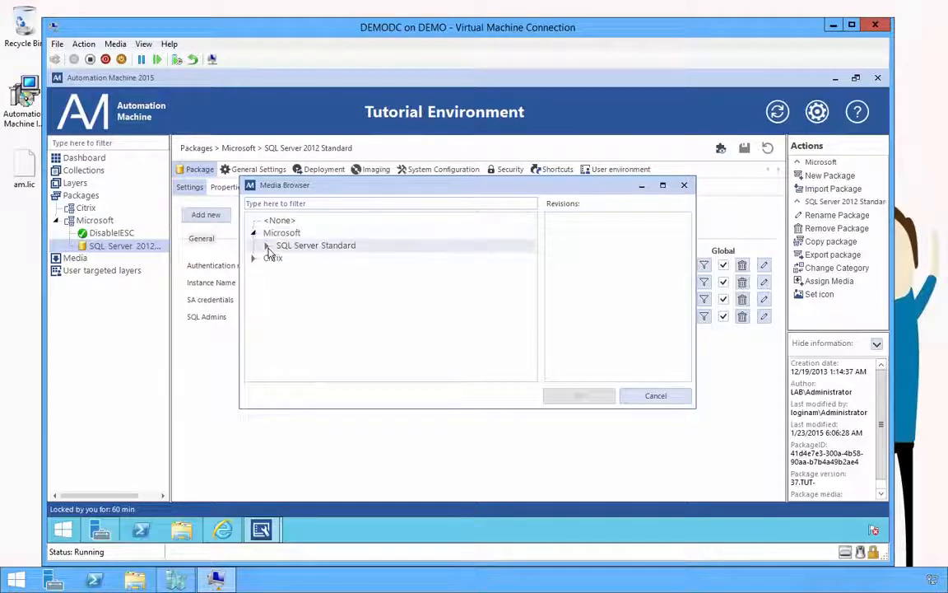
pyautogui.click(266, 245)
pyautogui.click(279, 257)
pyautogui.click(306, 271)
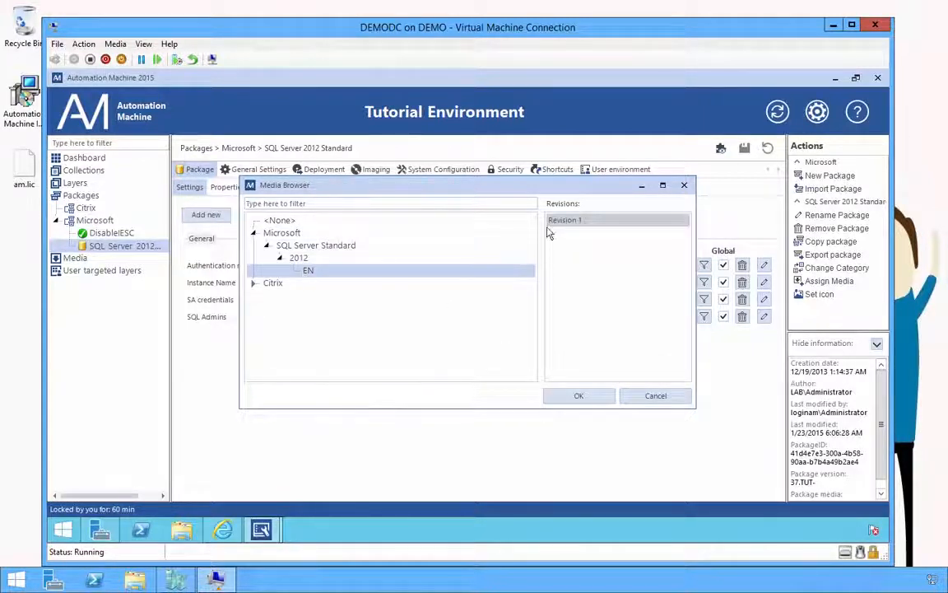
pyautogui.click(576, 396)
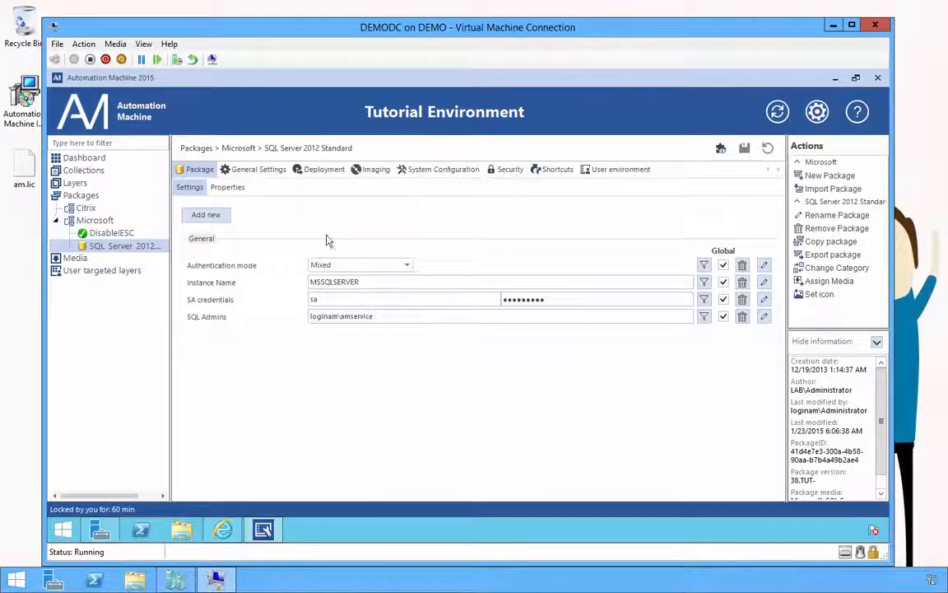
# Step: On the Deployment tab, set the External process executable to setup.exe
pyautogui.click(323, 170)
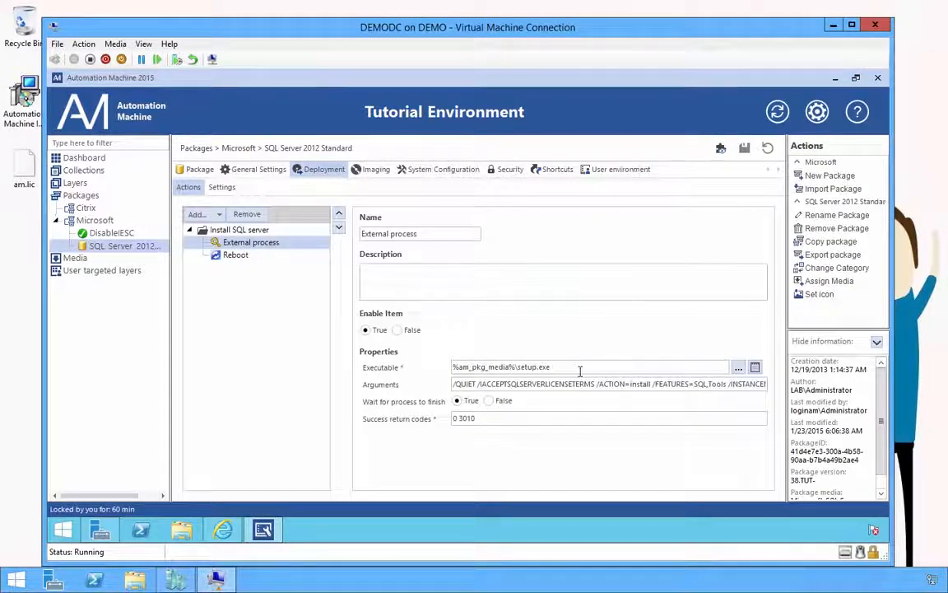
pyautogui.moveTo(579, 370); pyautogui.dragTo(419, 368)
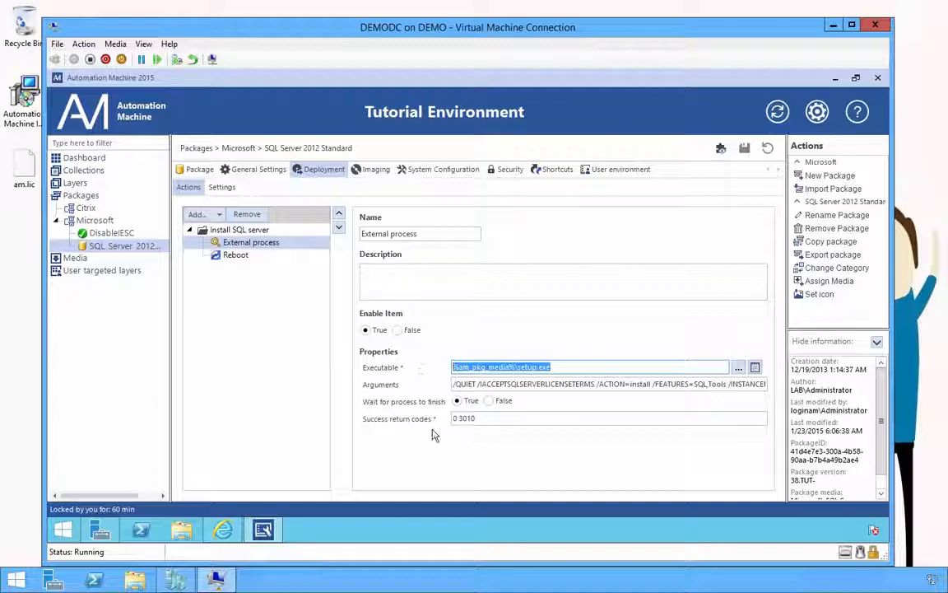
pyautogui.click(738, 367)
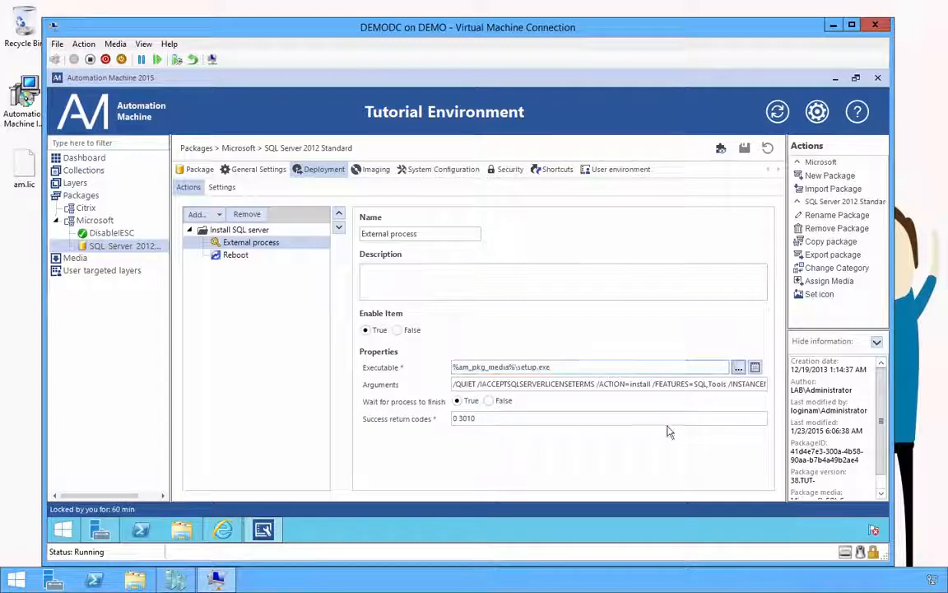
pyautogui.doubleClick(194, 276)
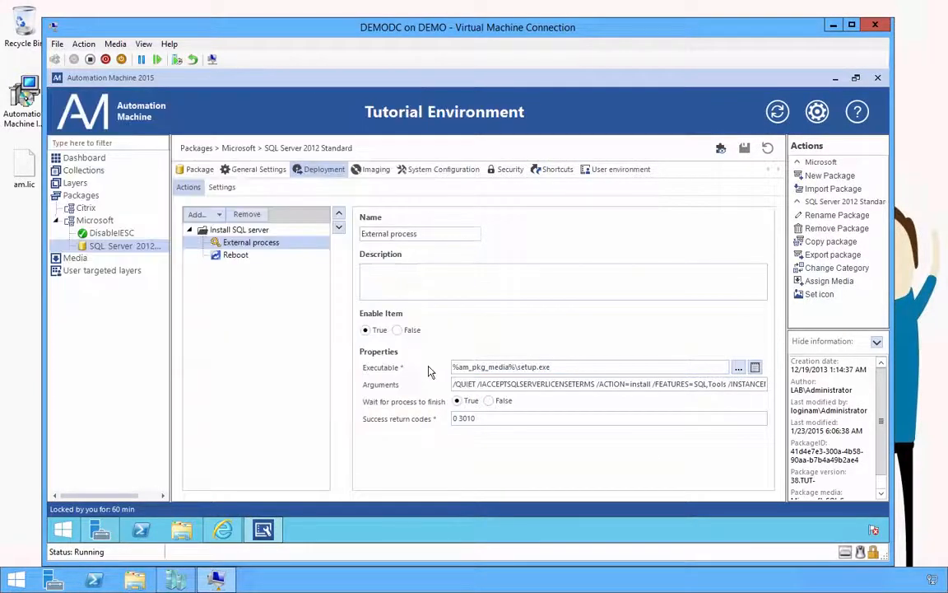
pyautogui.click(262, 242)
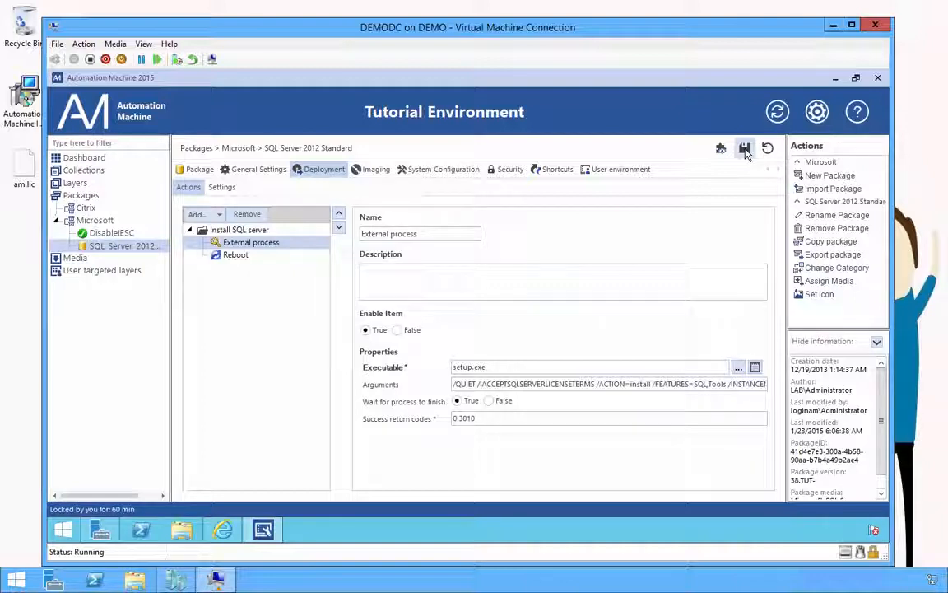
# Step: Import XenDesktop_7.6_-_License_Server.ampck from Downloads into the Citrix category
pyautogui.click(84, 207)
pyautogui.rightClick(97, 210)
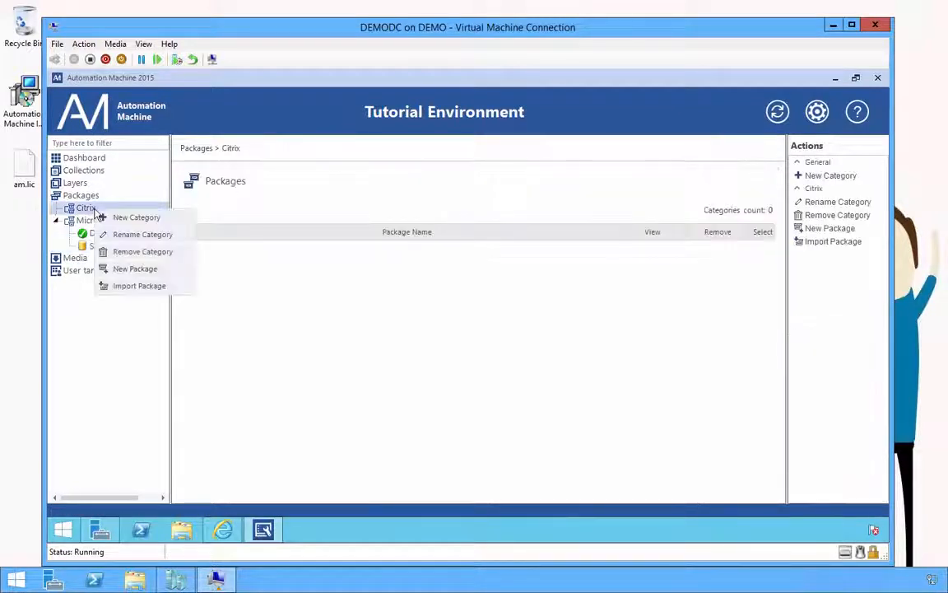
pyautogui.click(140, 286)
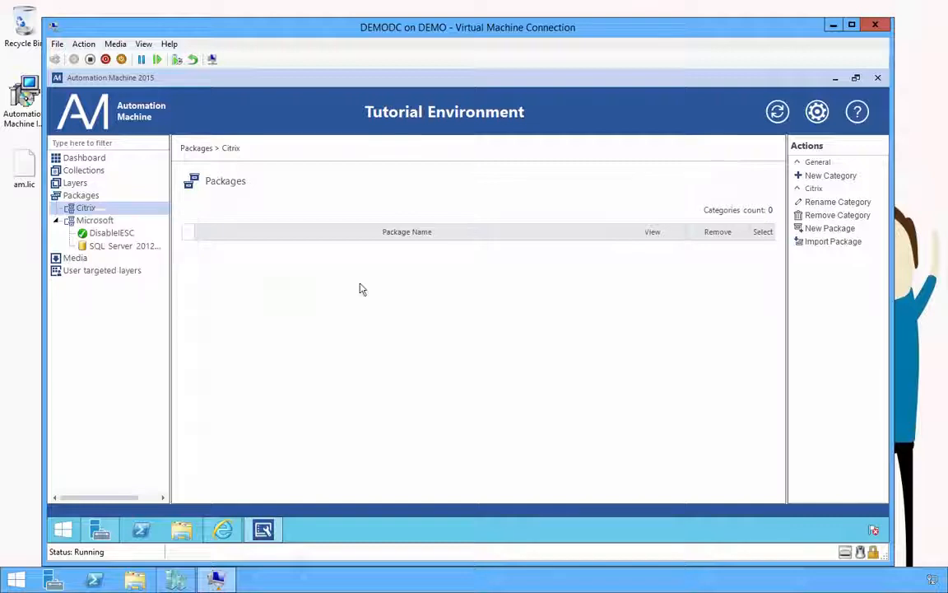
pyautogui.click(630, 288)
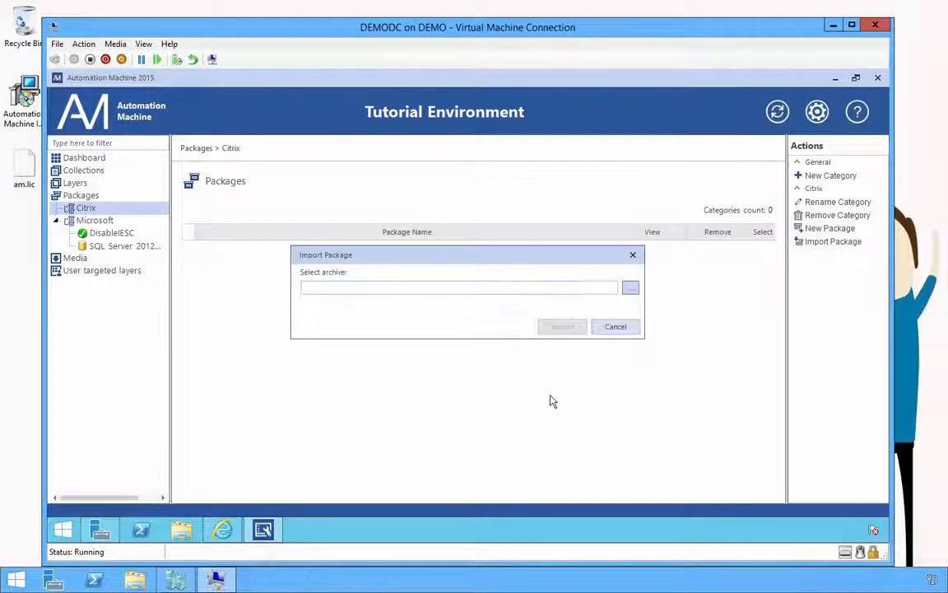
pyautogui.click(351, 283)
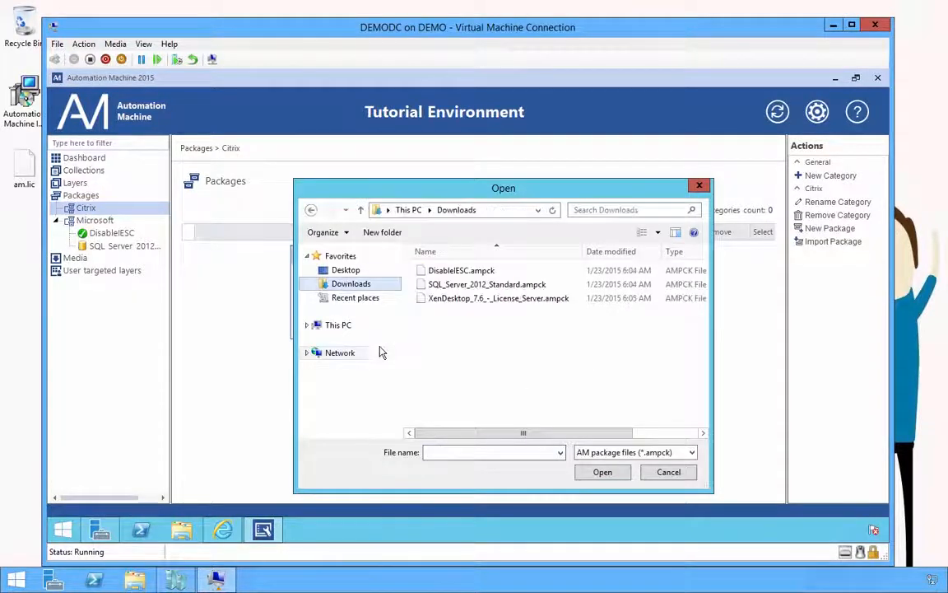
pyautogui.doubleClick(451, 300)
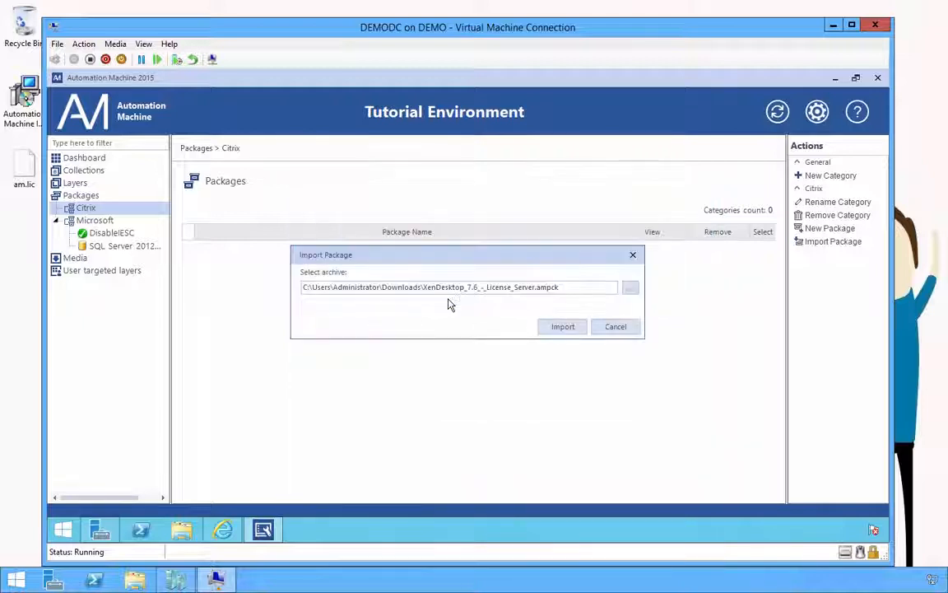
pyautogui.click(546, 328)
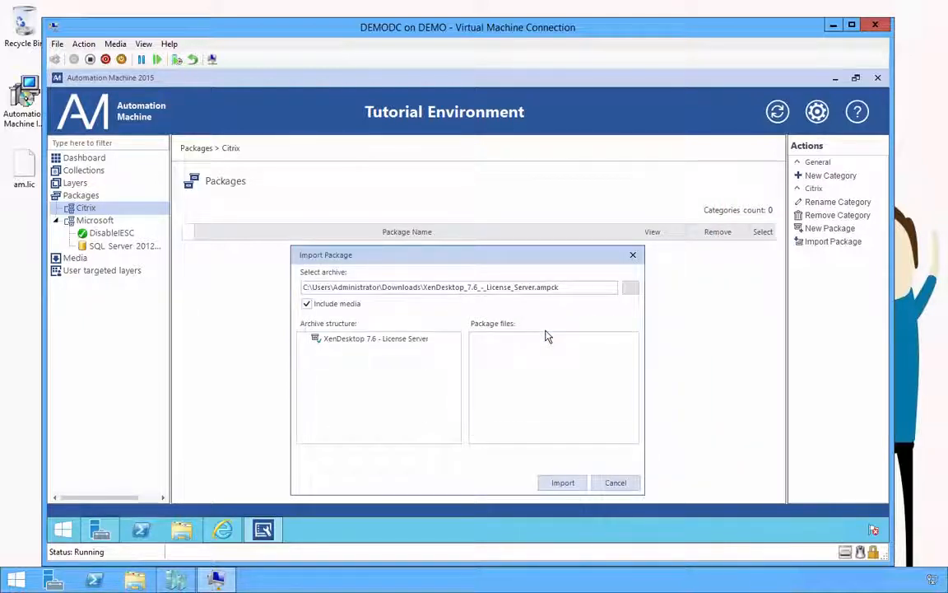
pyautogui.click(562, 482)
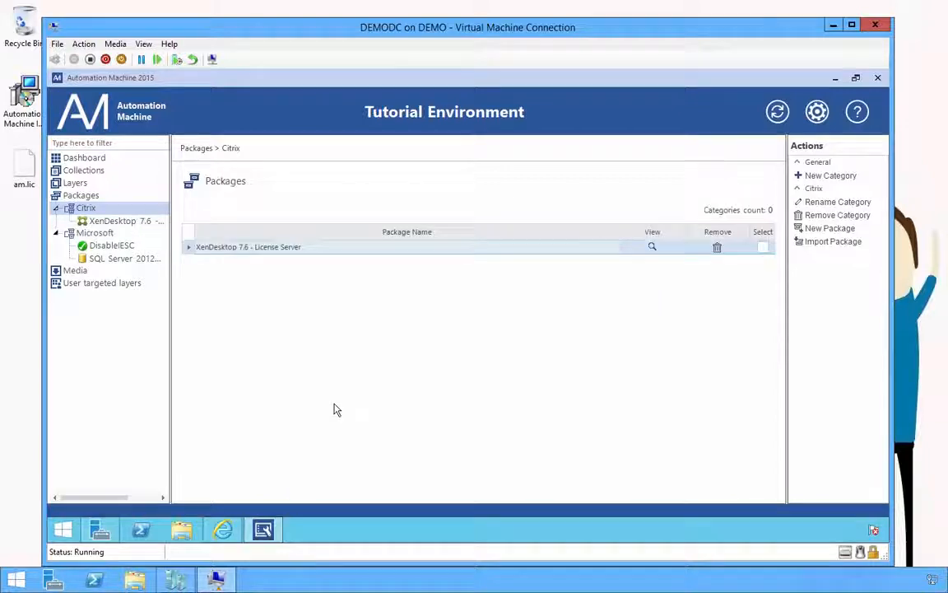
# Step: Assign the Citrix XenDesktop Enterprise 7.6 EN Revision 1 media to the XenDesktop 7.6 License Server package
pyautogui.click(141, 223)
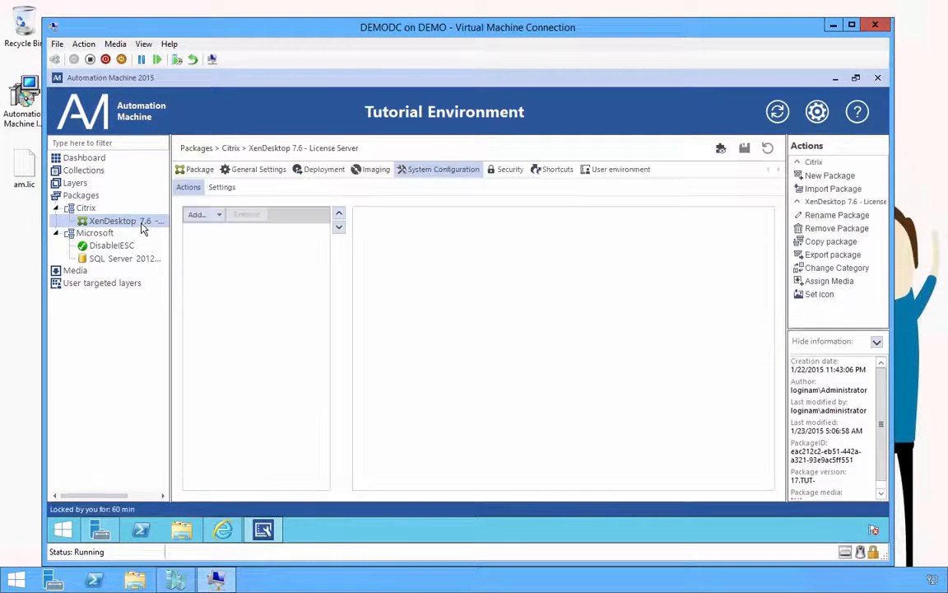
pyautogui.click(203, 173)
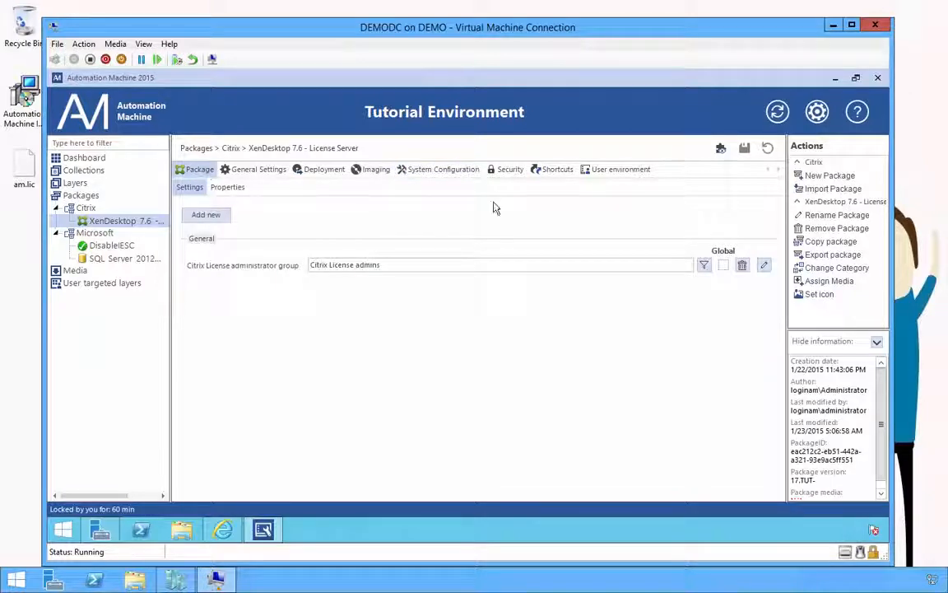
pyautogui.click(823, 282)
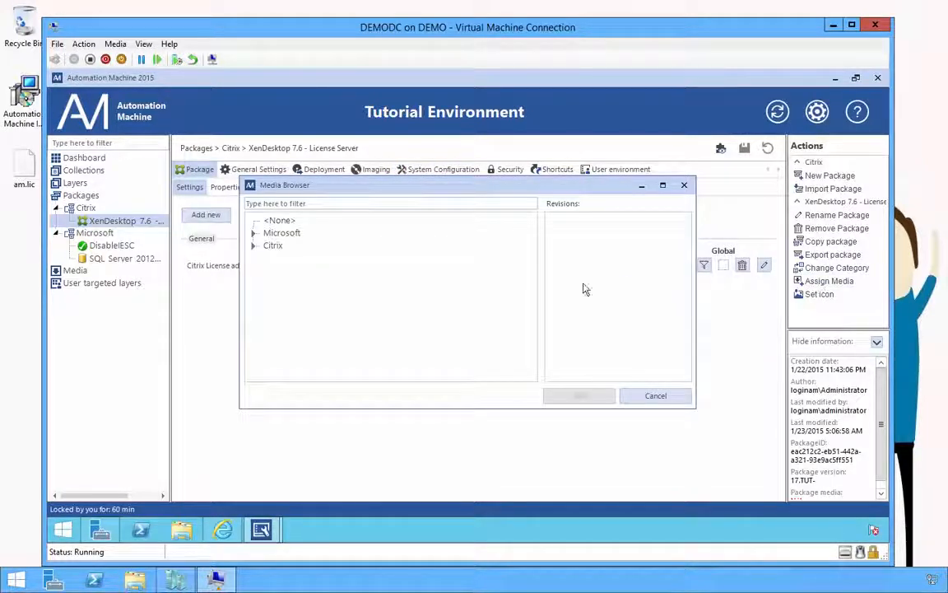
pyautogui.click(254, 245)
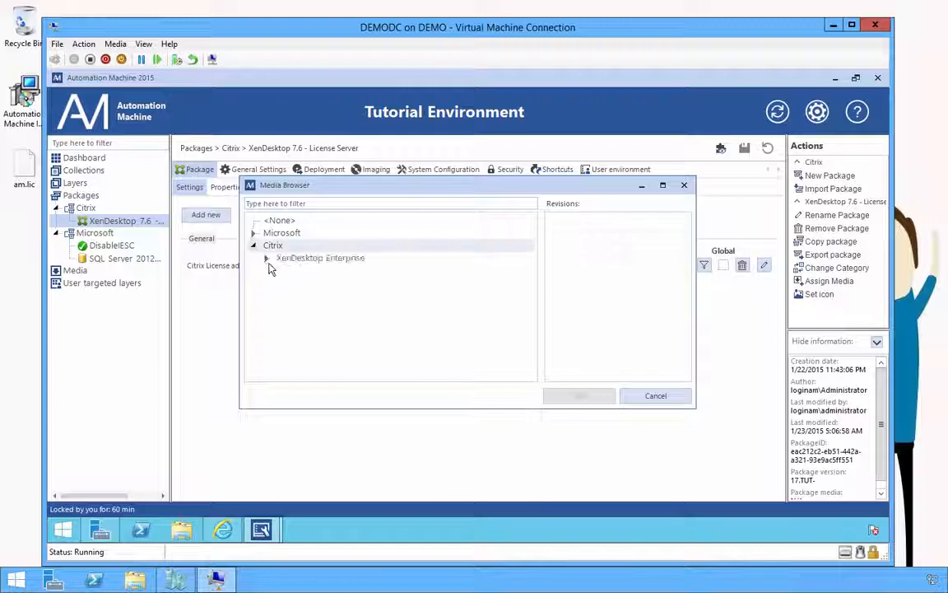
pyautogui.click(279, 270)
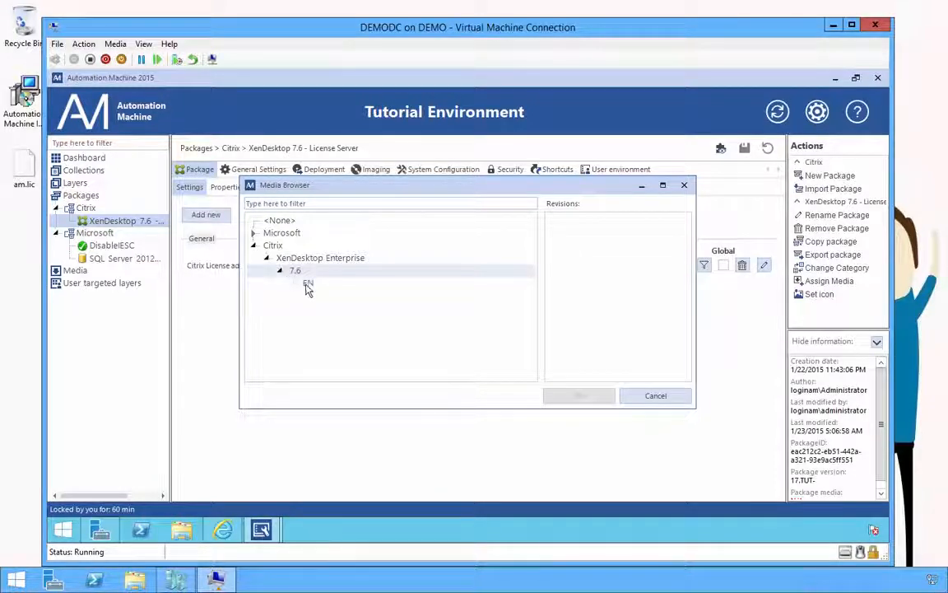
pyautogui.click(308, 283)
pyautogui.click(599, 396)
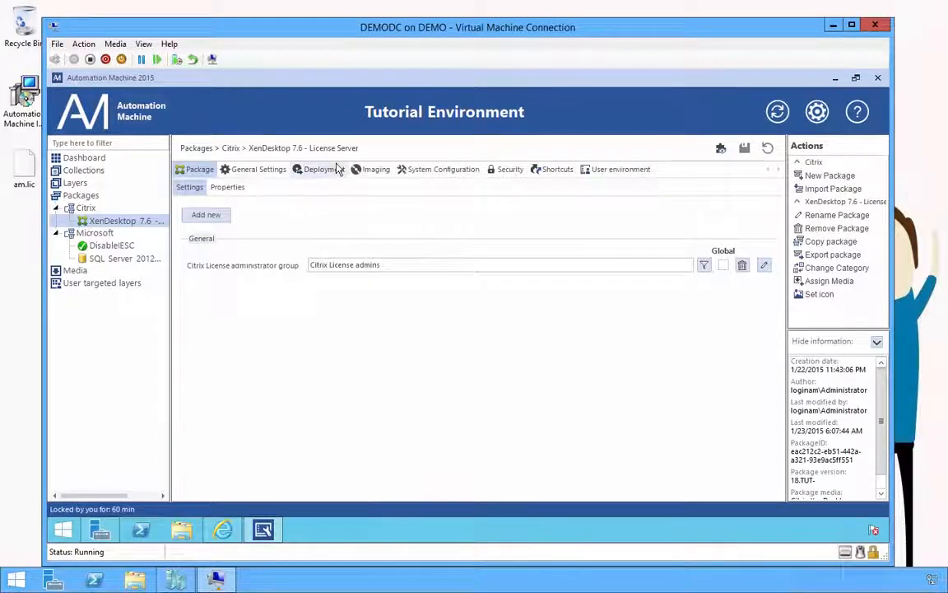
pyautogui.click(331, 168)
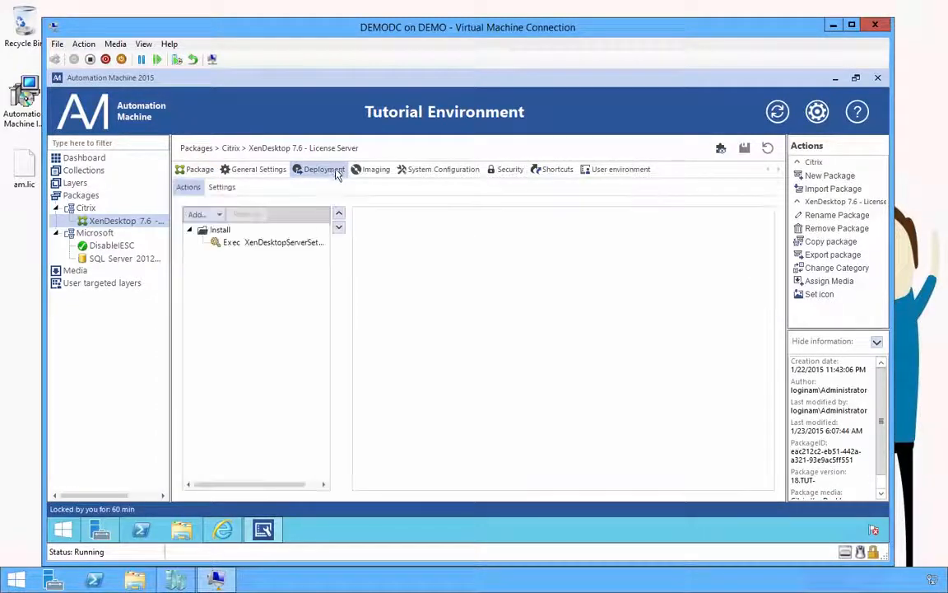
# Step: Point the install step's executable to x64\XenDesktop Setup\XenDesktopServerSetup.exe and save the package
pyautogui.click(280, 242)
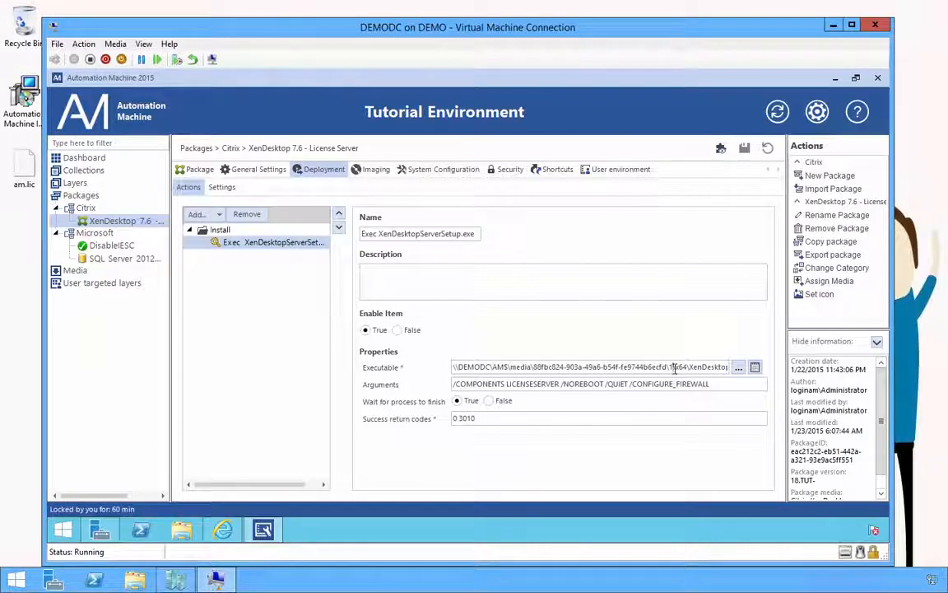
pyautogui.press('End')
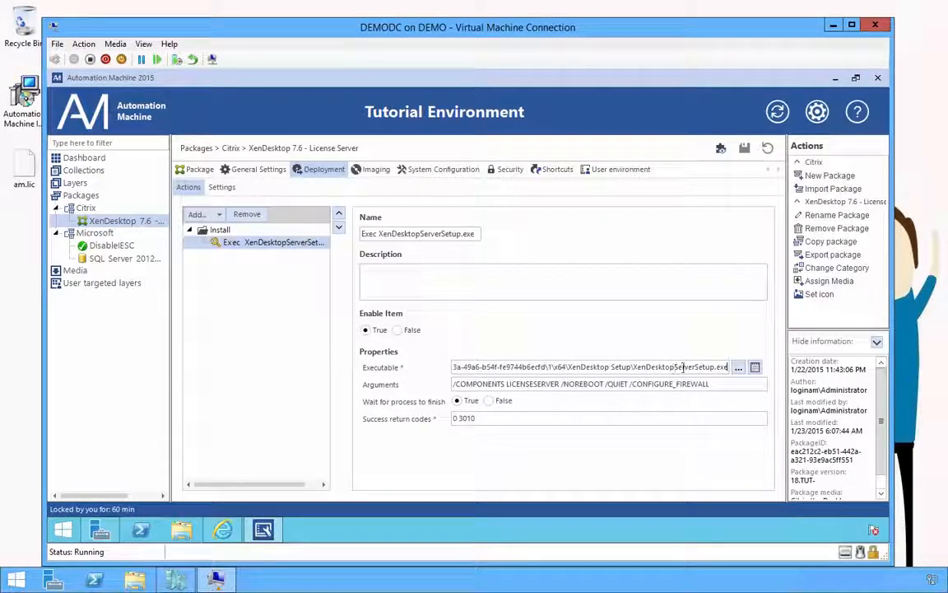
pyautogui.click(737, 367)
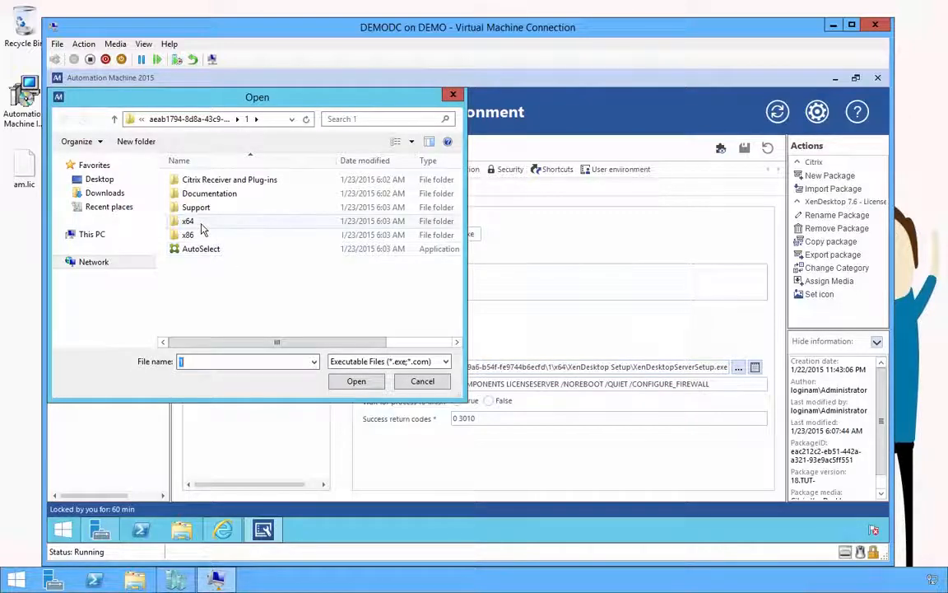
pyautogui.doubleClick(190, 221)
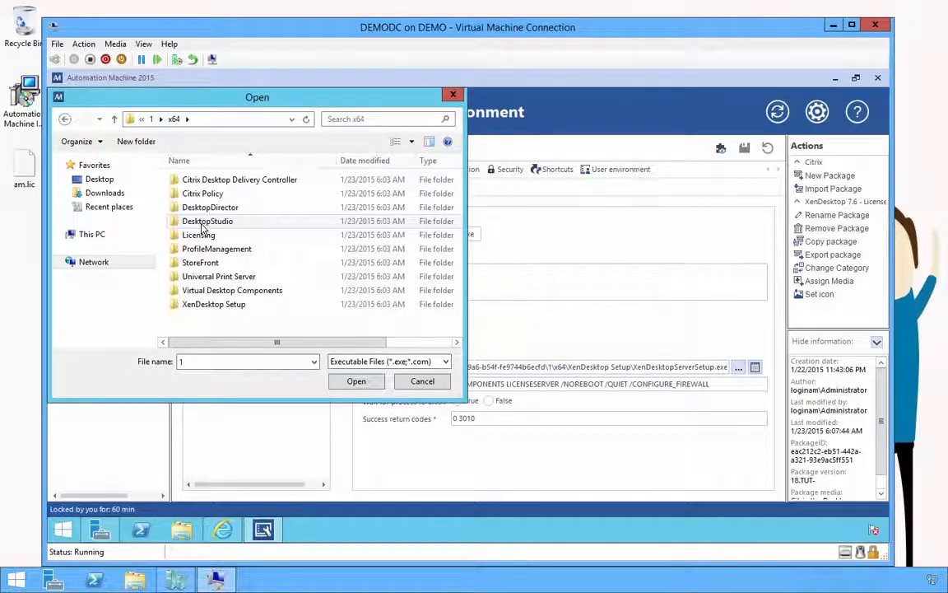
pyautogui.doubleClick(213, 304)
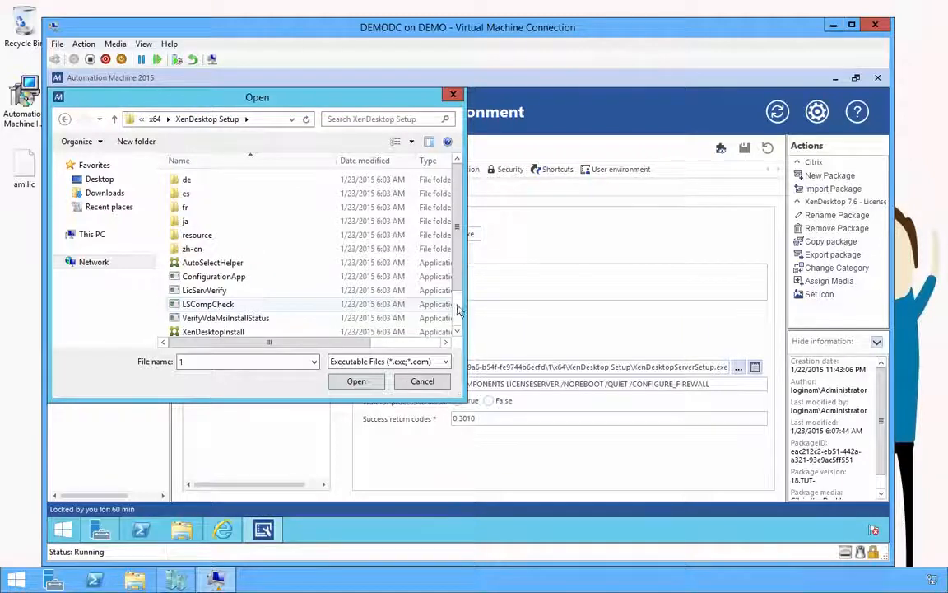
pyautogui.scroll(-1, 290, 309)
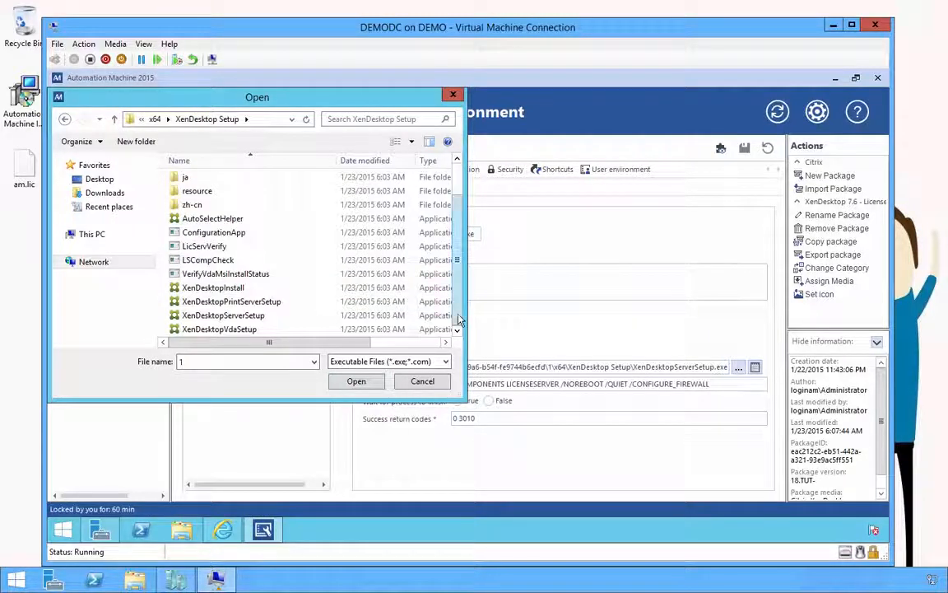
pyautogui.click(249, 318)
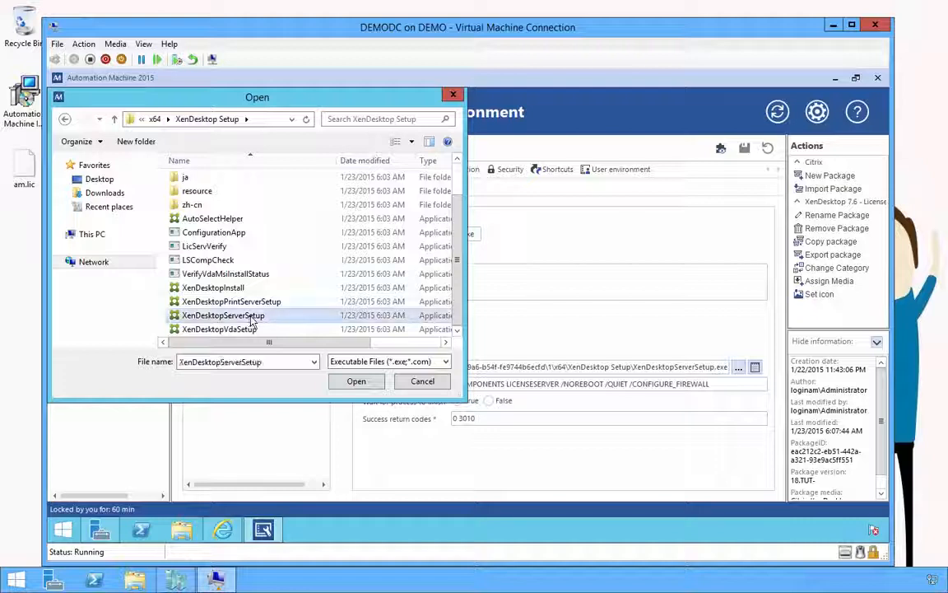
pyautogui.click(355, 383)
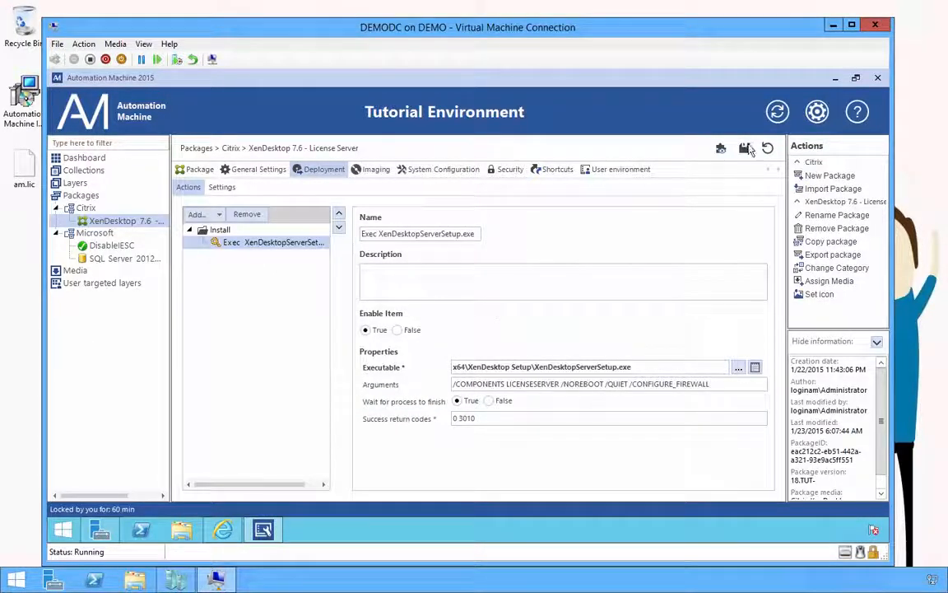
pyautogui.click(745, 150)
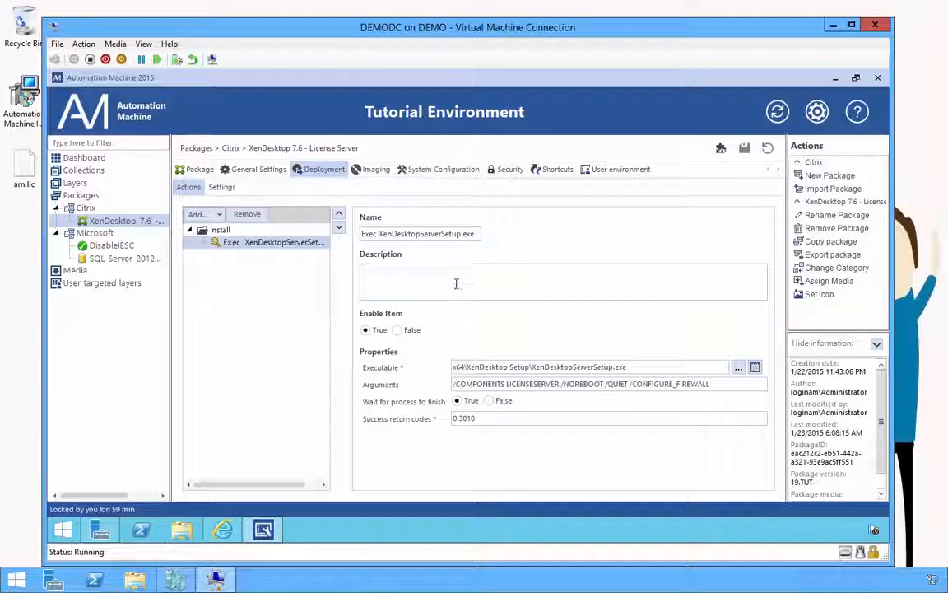
pyautogui.click(82, 185)
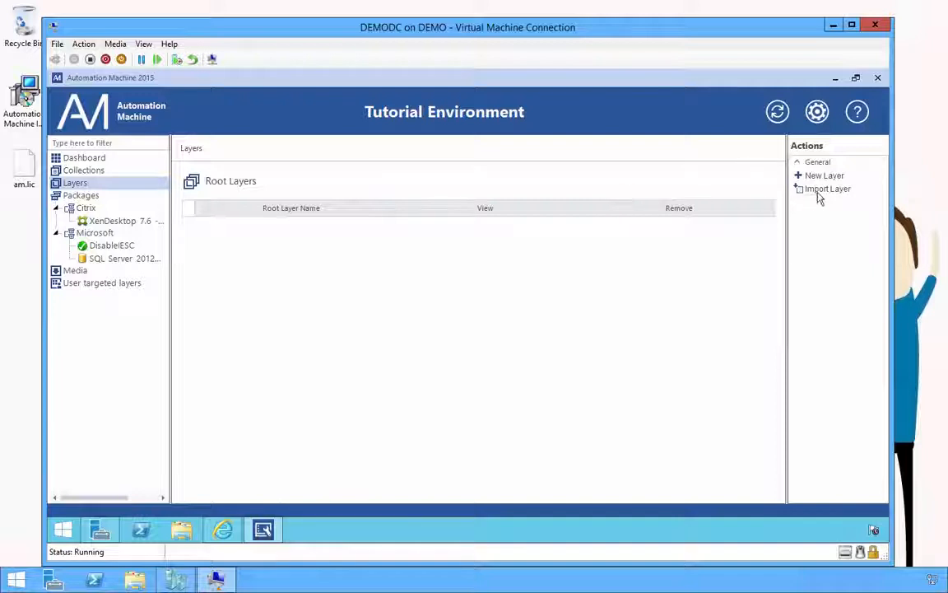
# Step: Create a new layer named 'Datastore layer'
pyautogui.click(823, 176)
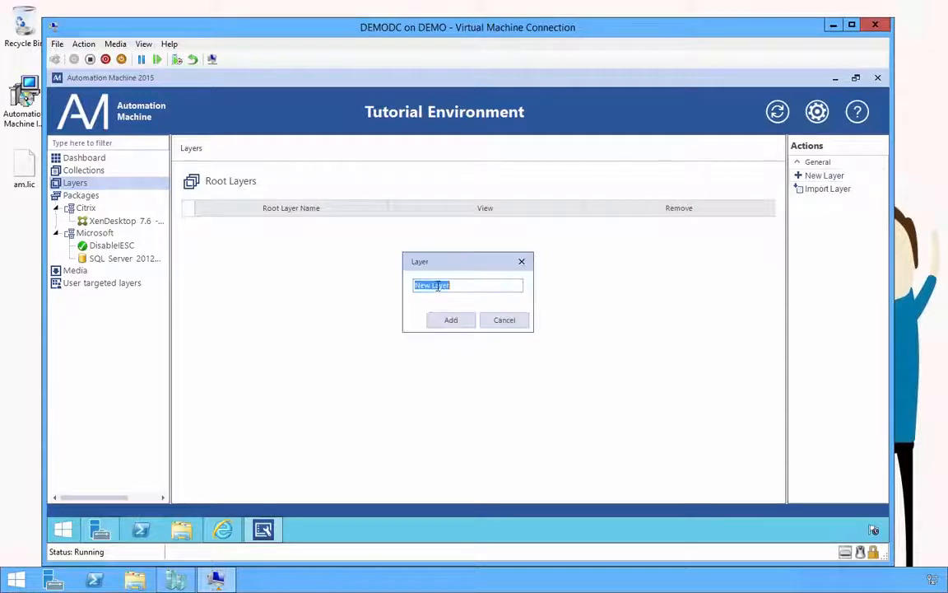
pyautogui.write('Datastore')
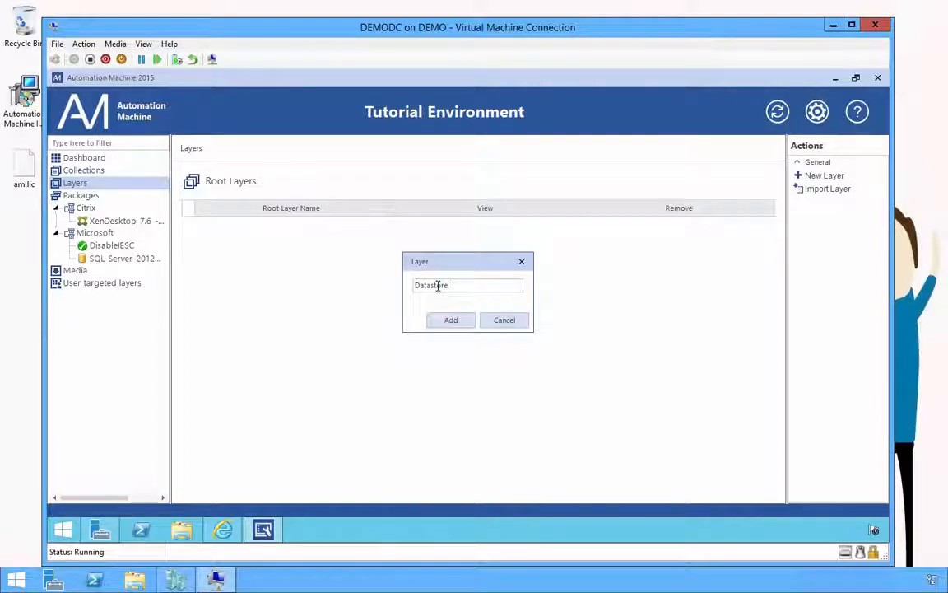
pyautogui.write(' layer')
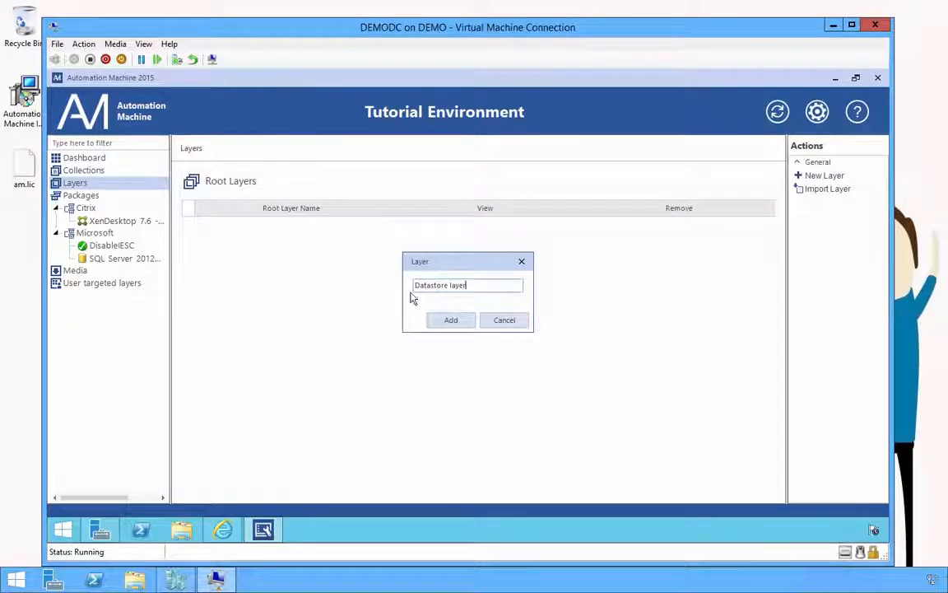
pyautogui.click(446, 321)
# Step: Add DisableESC, SQL Server 2012 Standard and XenDesktop 7.6 - License Server, moving XenDesktop last, and save
pyautogui.click(123, 195)
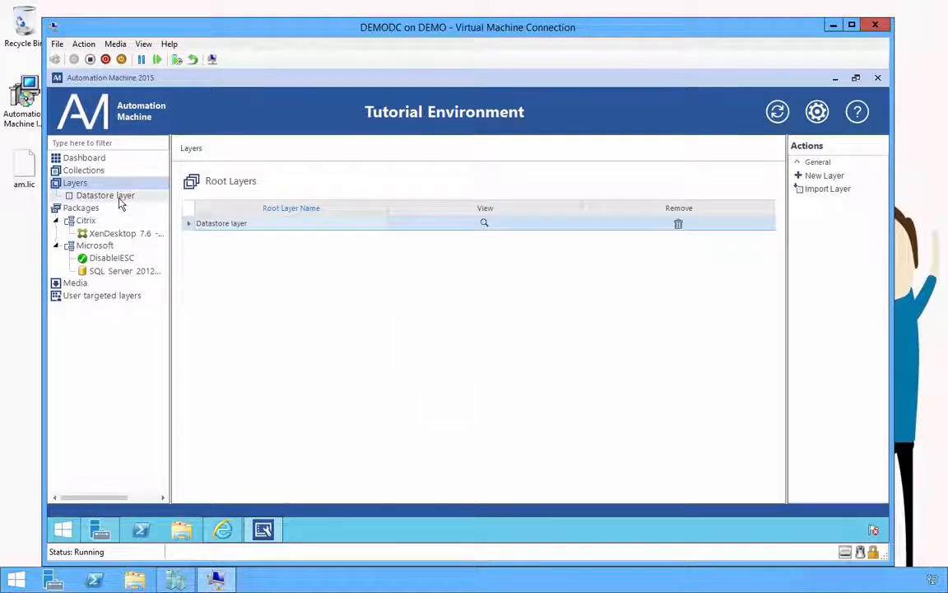
pyautogui.click(208, 197)
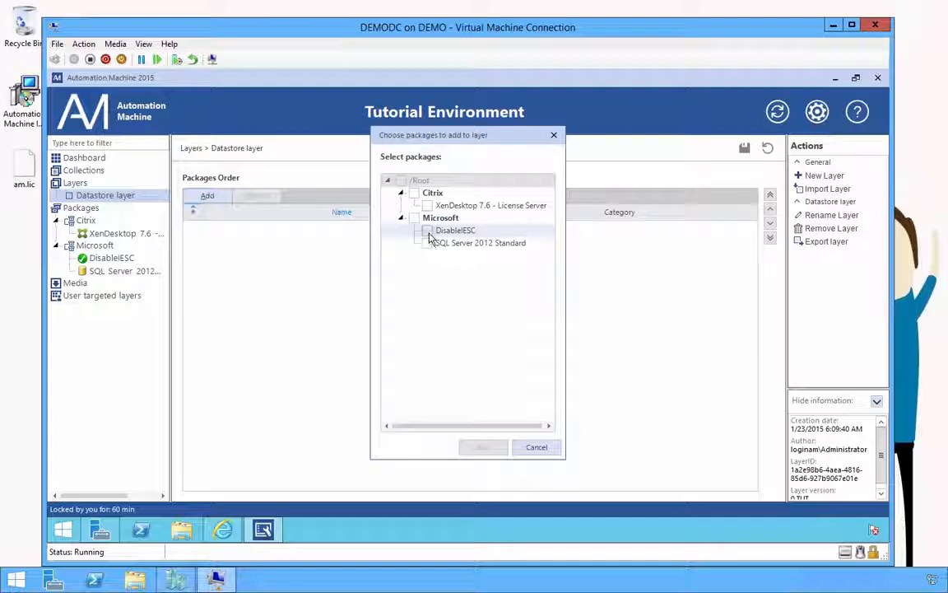
pyautogui.click(426, 230)
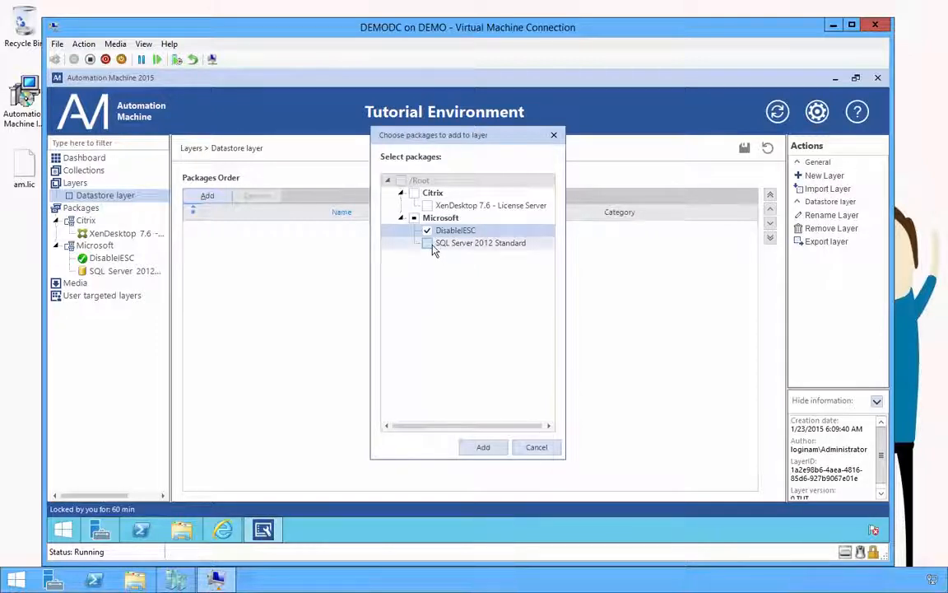
pyautogui.click(427, 244)
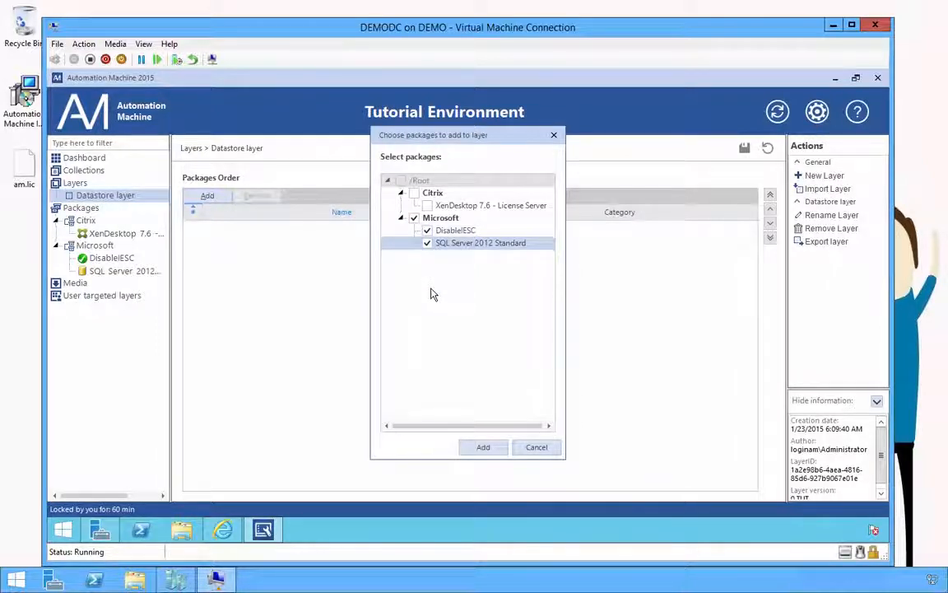
pyautogui.click(427, 205)
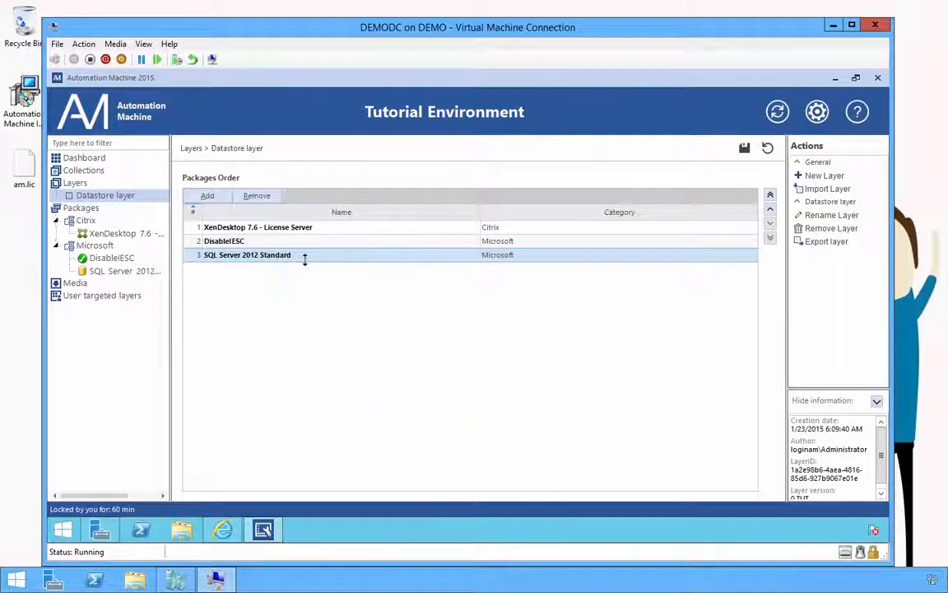
pyautogui.click(277, 228)
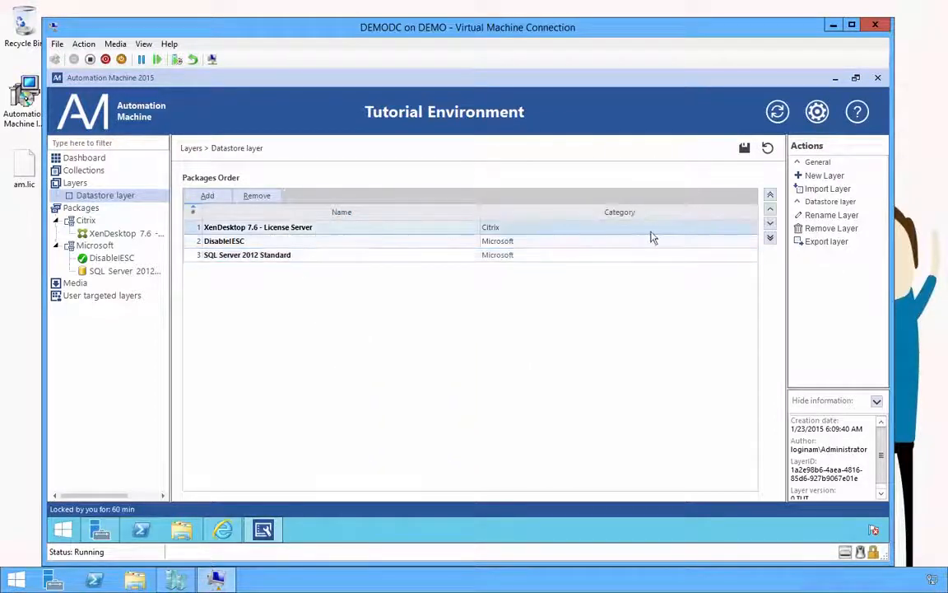
pyautogui.click(771, 223)
pyautogui.click(770, 223)
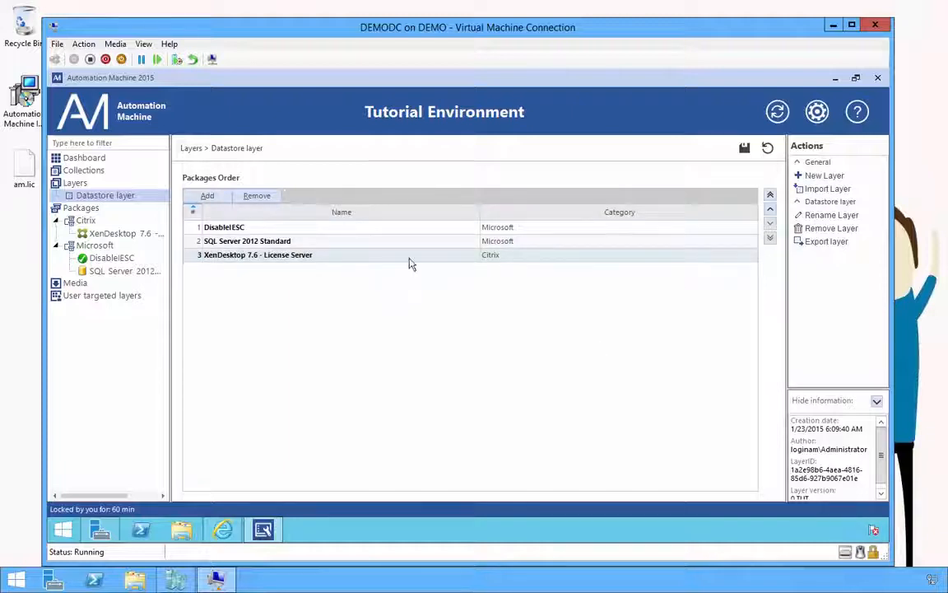
pyautogui.click(744, 150)
# Step: Create a XenApp Session Host collection named 'XenApp 7.6' under Root
pyautogui.click(97, 172)
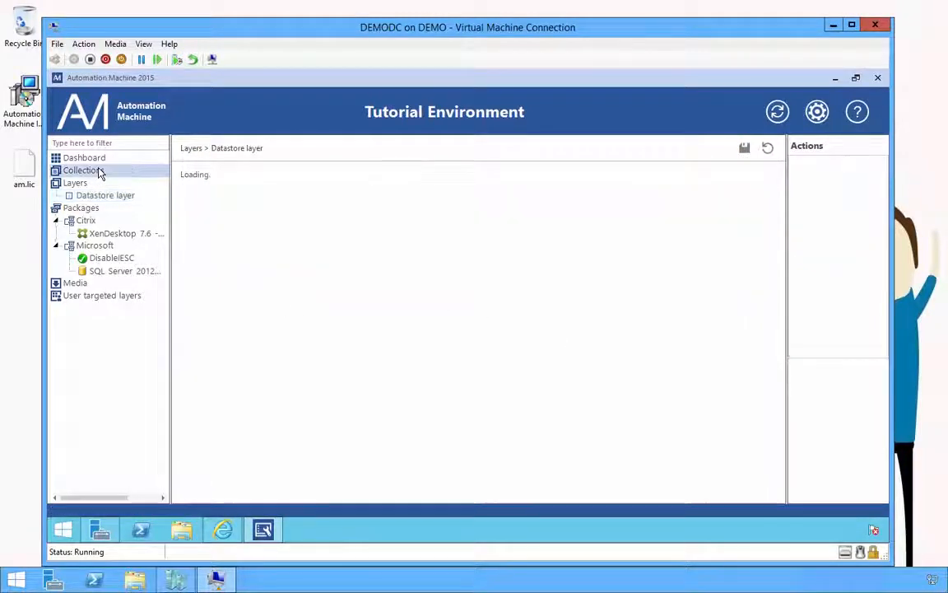
pyautogui.rightClick(99, 173)
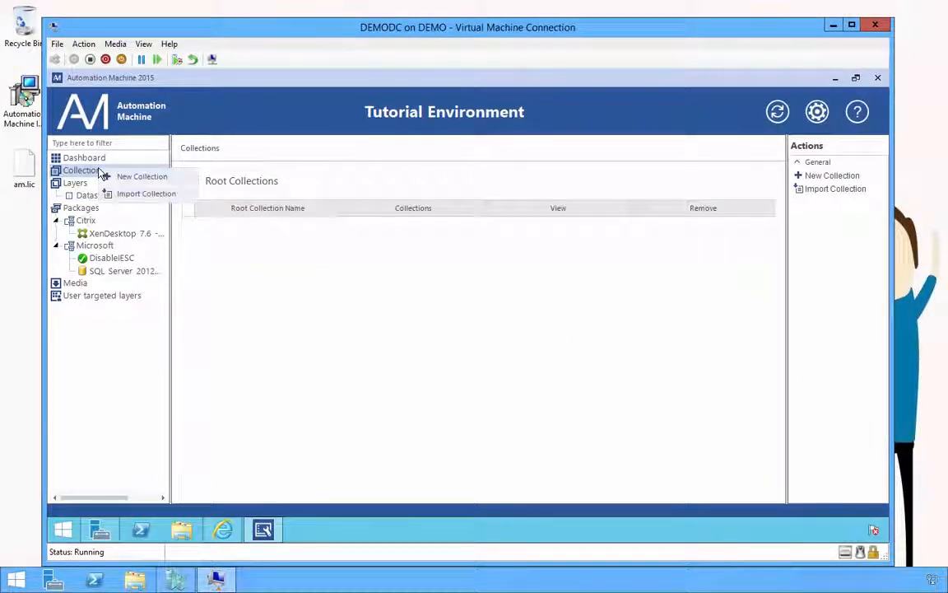
pyautogui.click(131, 177)
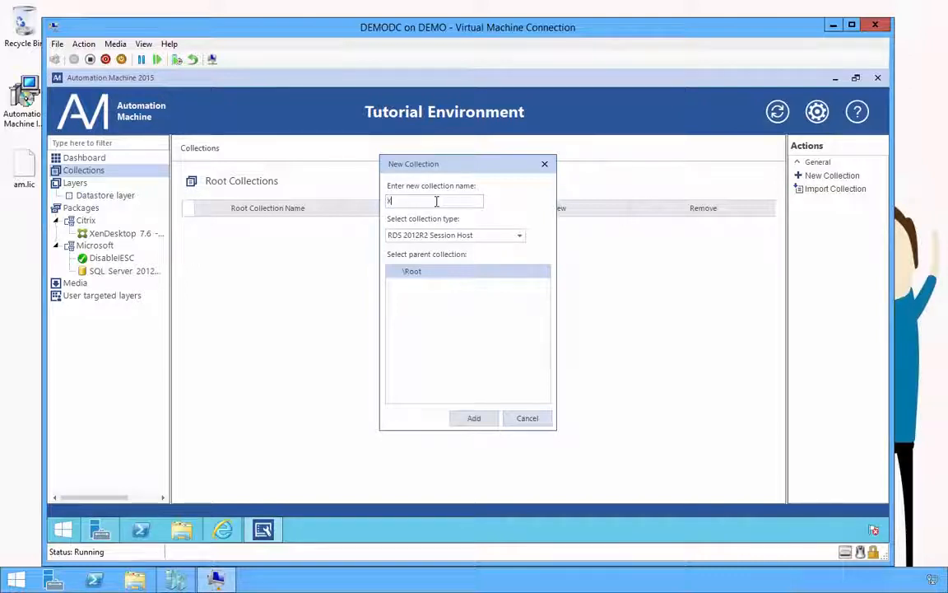
pyautogui.write('nApp ')
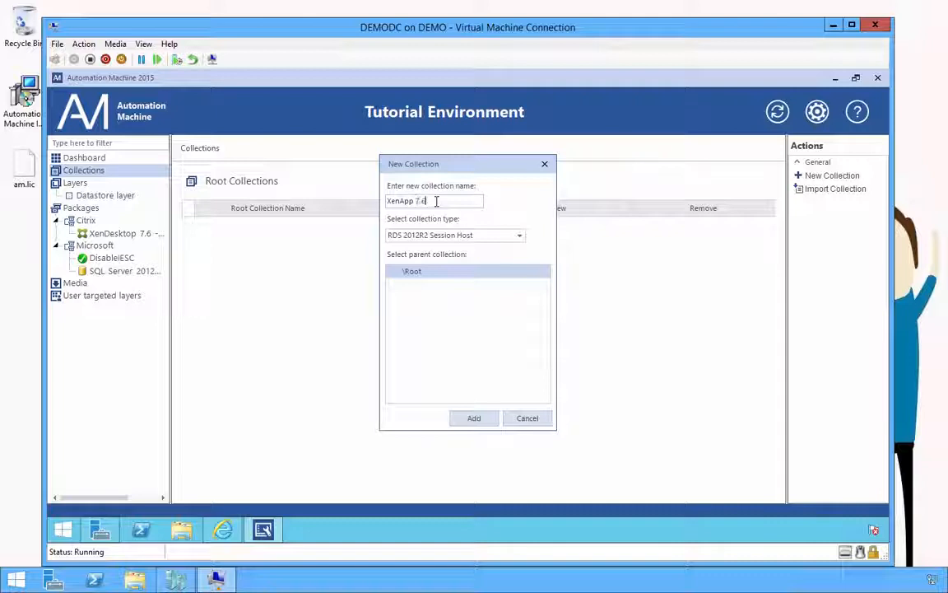
pyautogui.write('7.6')
pyautogui.click(487, 235)
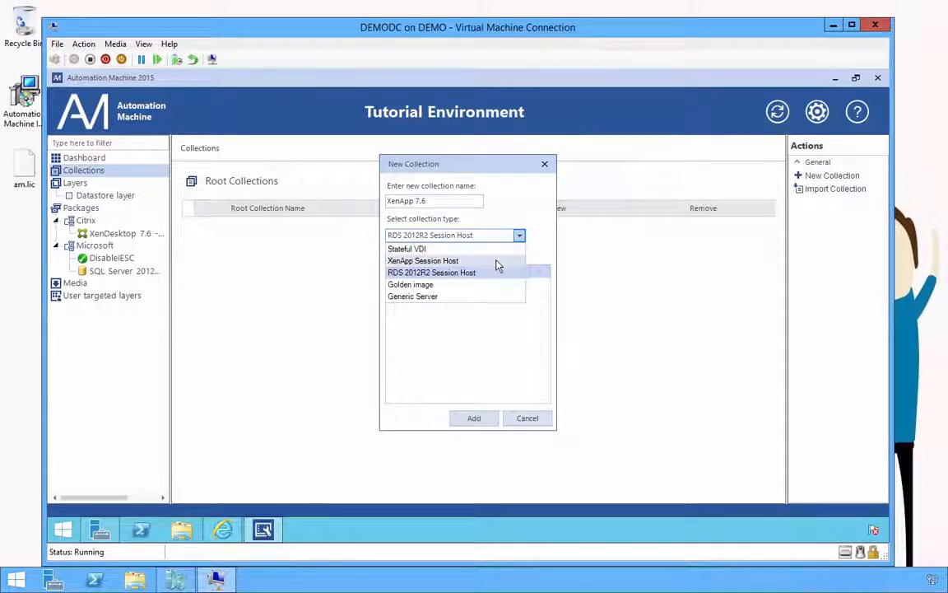
pyautogui.click(496, 261)
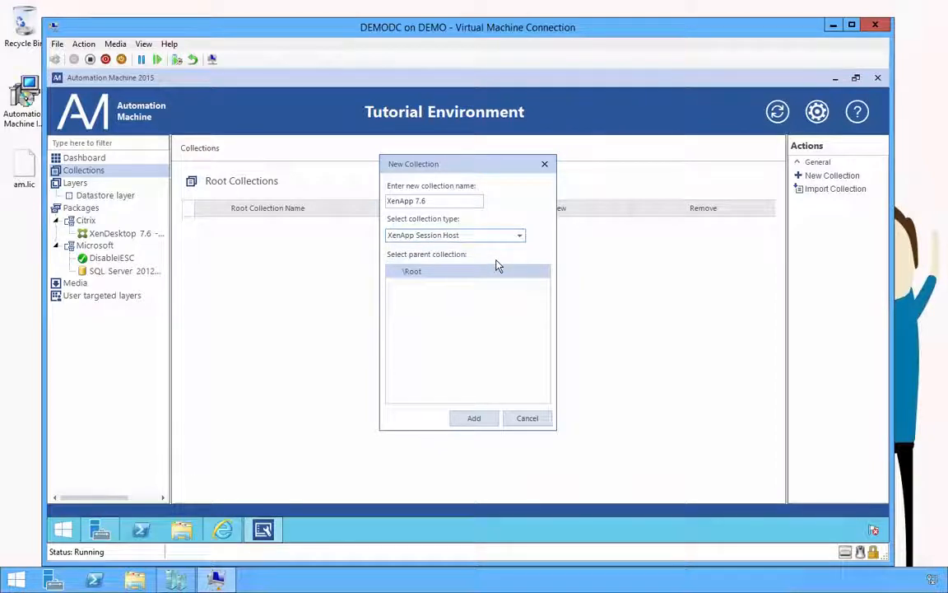
pyautogui.click(494, 419)
# Step: Create a Generic Server collection named 'Datastore' inside XenApp 7.6
pyautogui.click(105, 184)
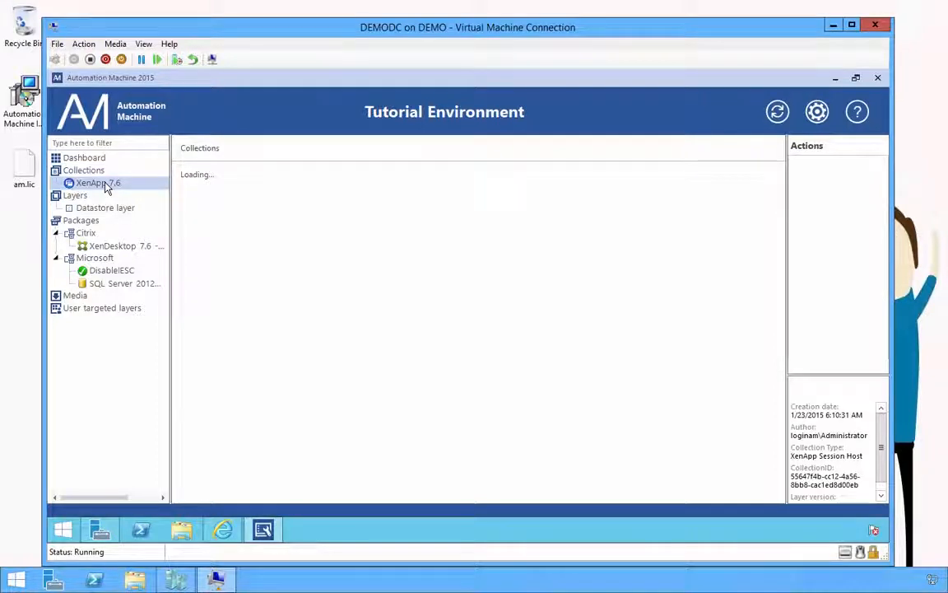
pyautogui.rightClick(105, 187)
pyautogui.click(123, 195)
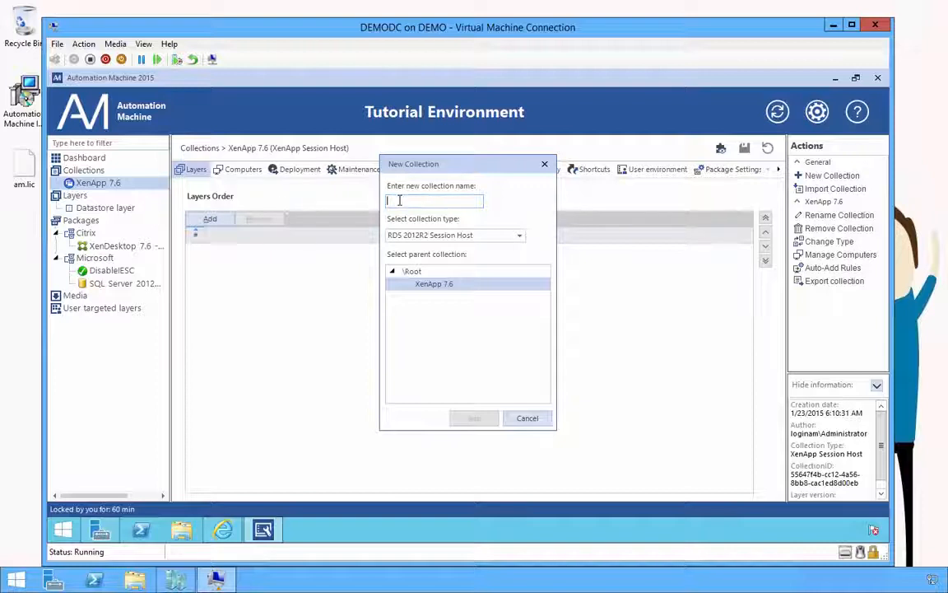
pyautogui.write('Datastore')
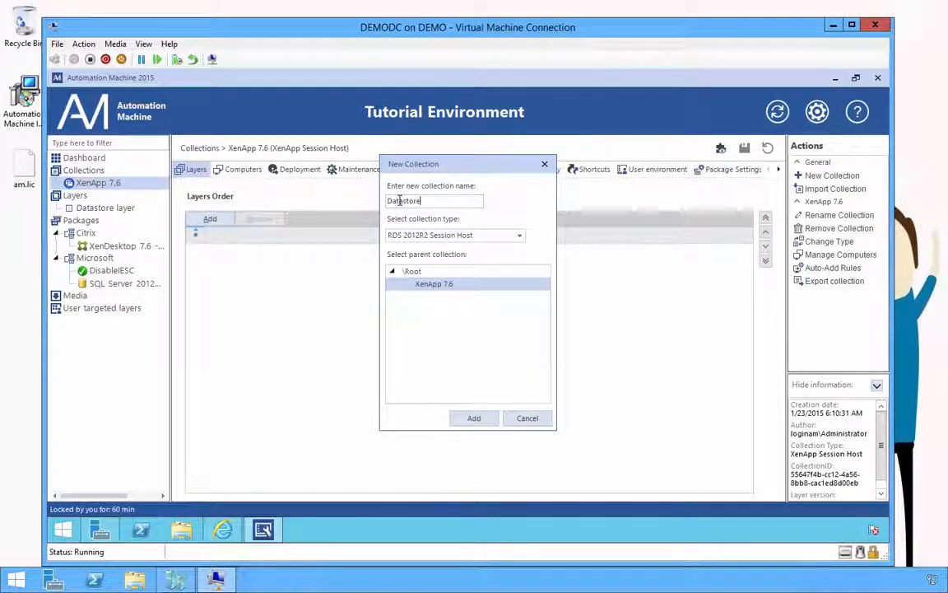
pyautogui.click(429, 235)
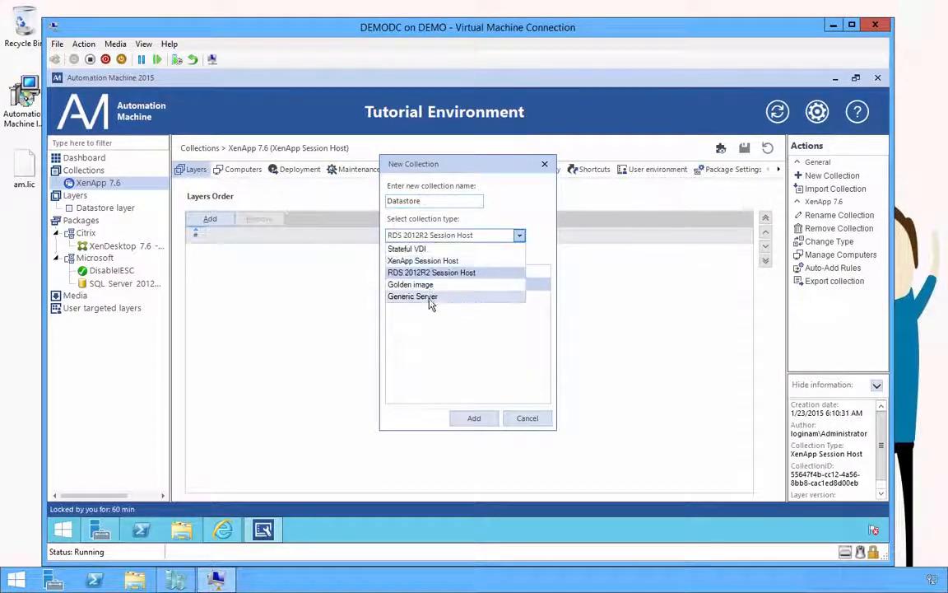
pyautogui.click(430, 299)
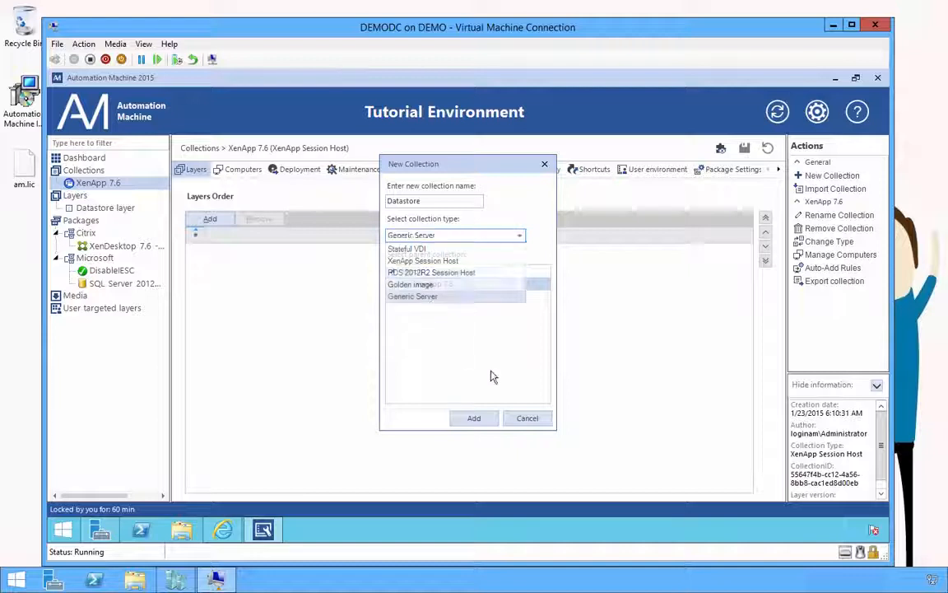
pyautogui.click(489, 424)
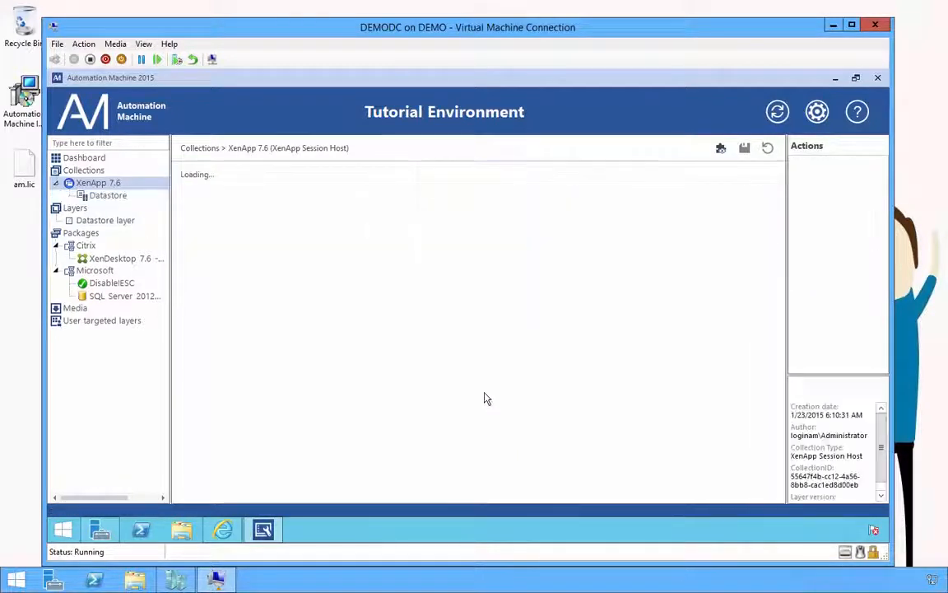
# Step: Add the Datastore layer to the Datastore collection
pyautogui.click(126, 200)
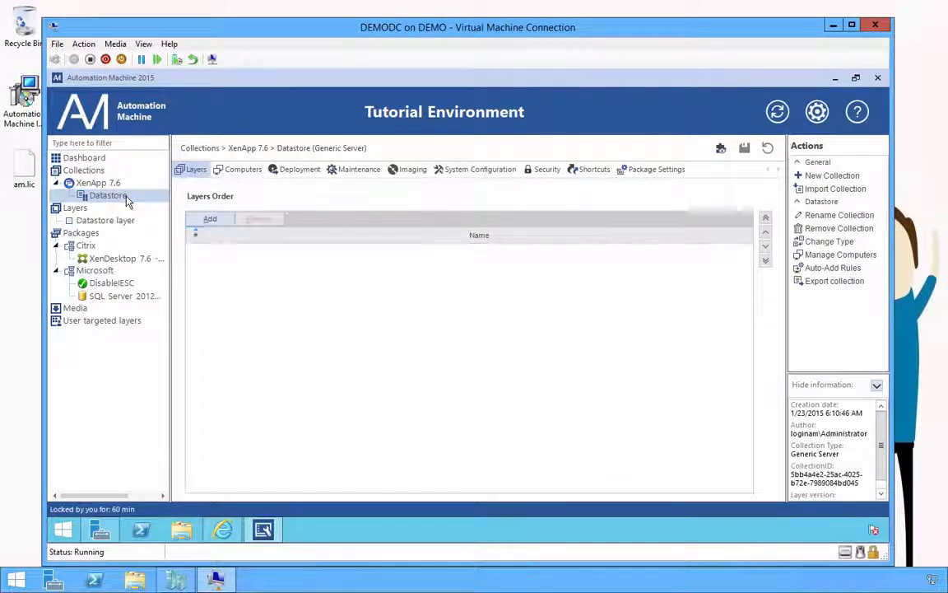
pyautogui.click(210, 219)
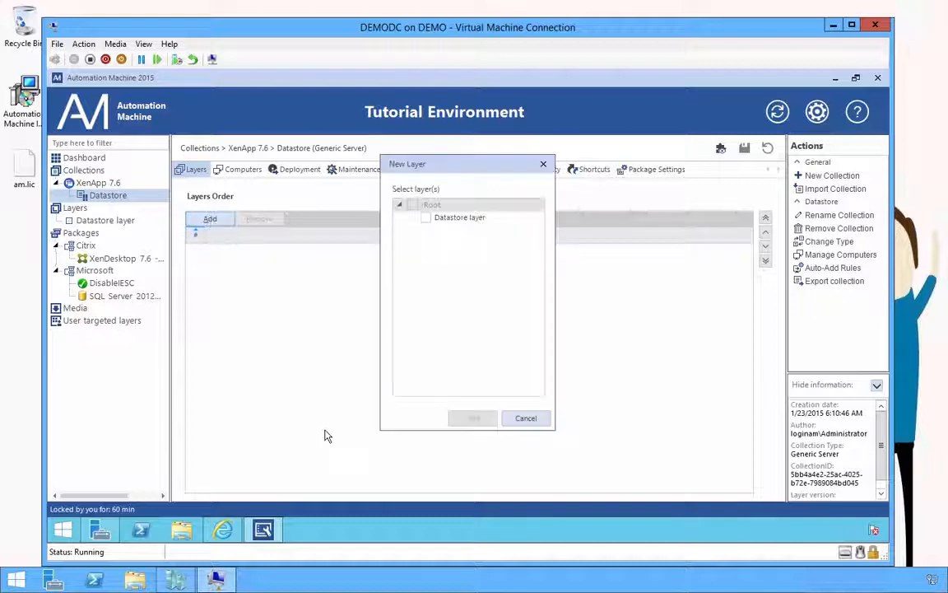
pyautogui.click(425, 217)
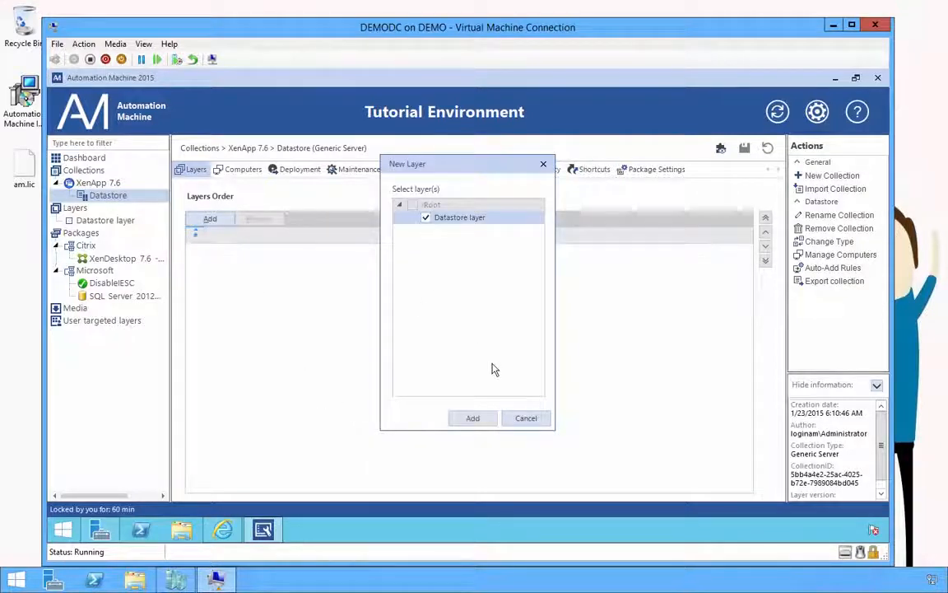
pyautogui.click(472, 419)
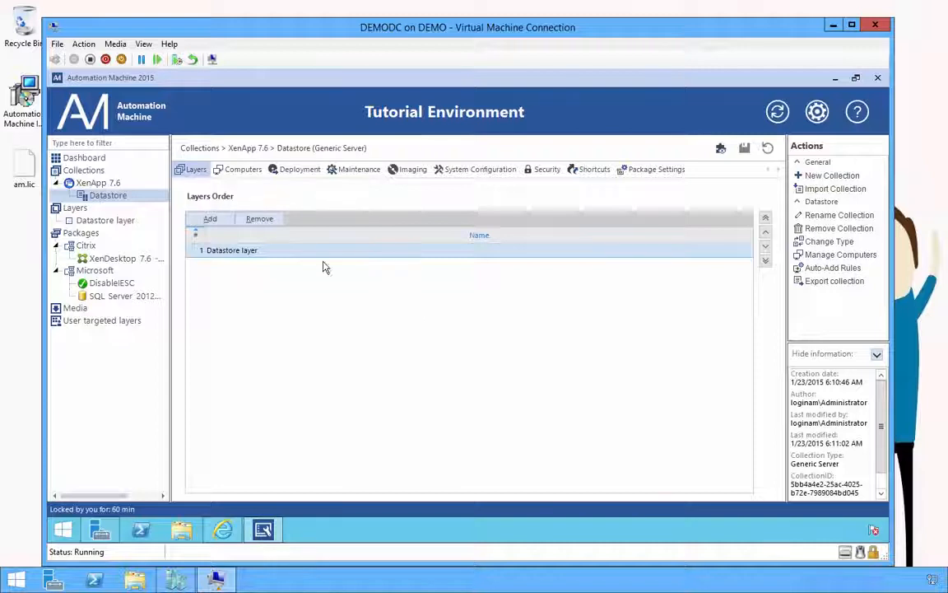
# Step: Override Enable deployment to True and save, then override Enable system configuration
pyautogui.click(302, 176)
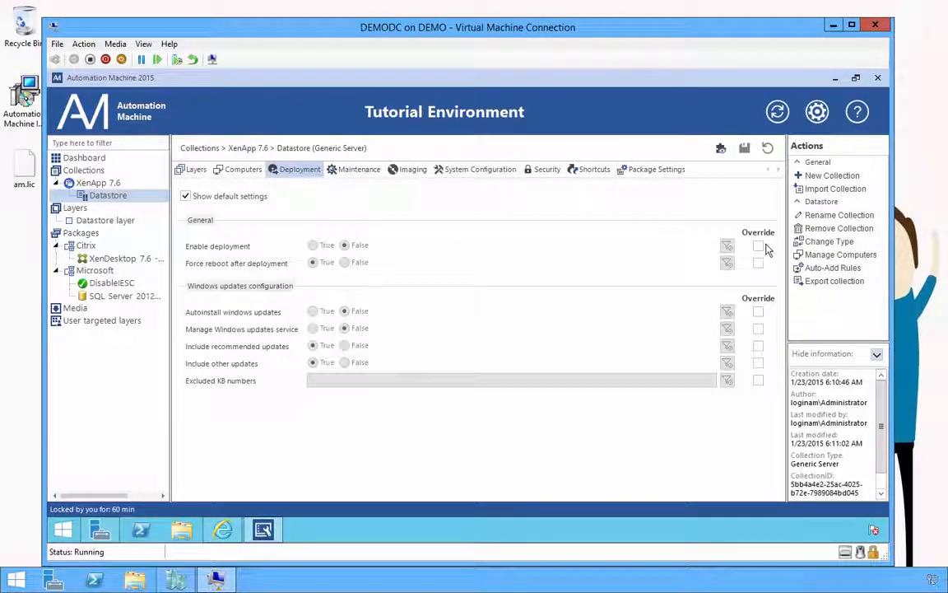
pyautogui.click(758, 246)
pyautogui.click(313, 246)
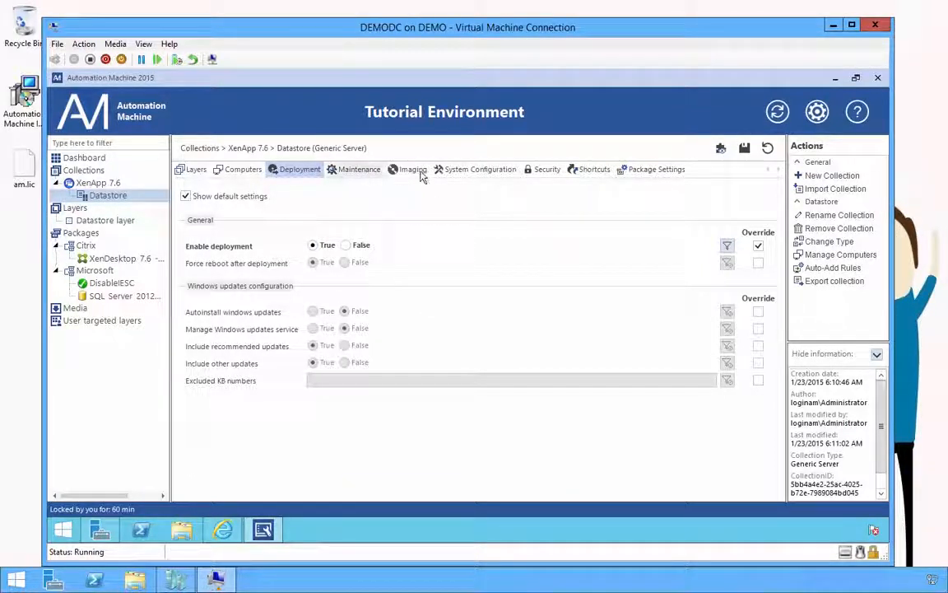
pyautogui.click(475, 171)
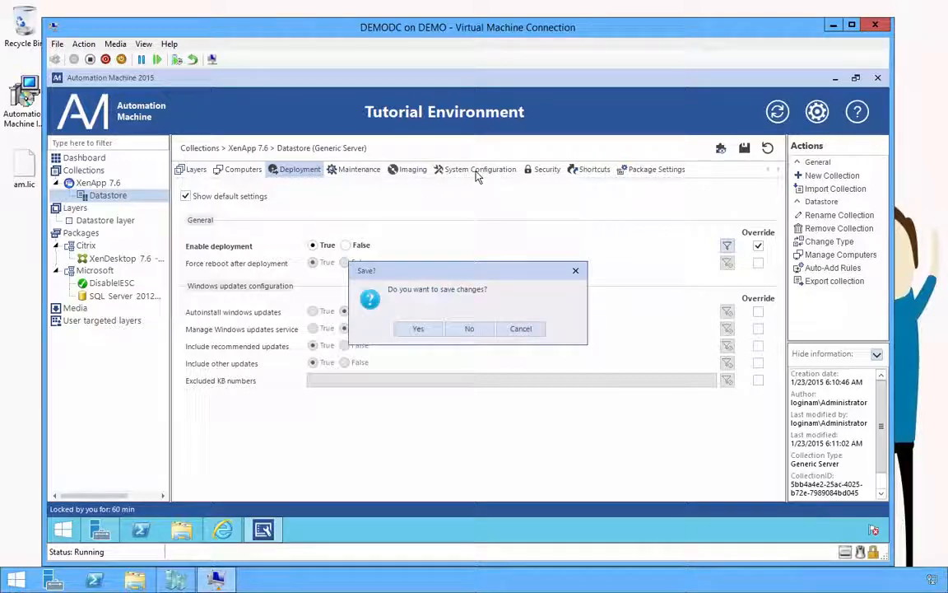
pyautogui.click(413, 327)
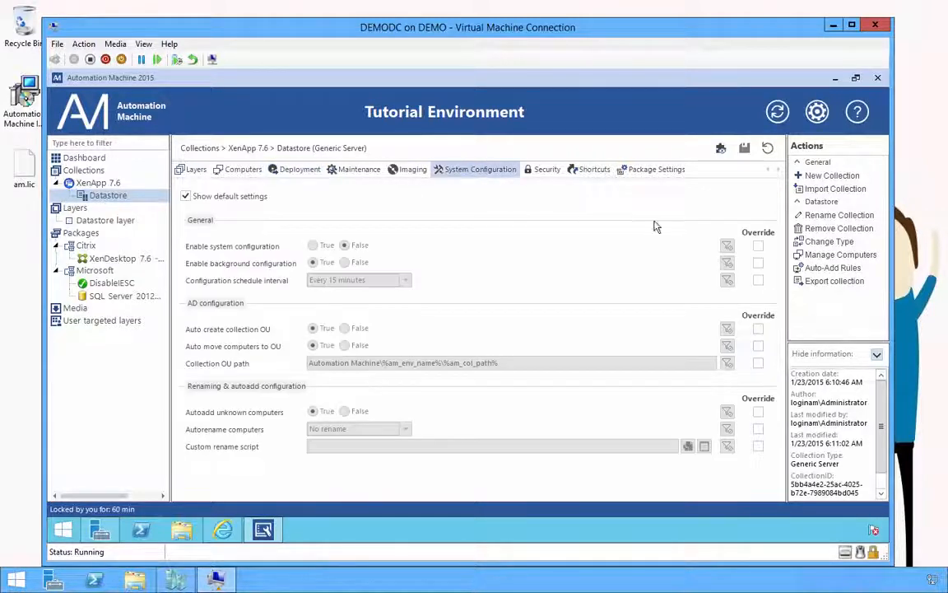
pyautogui.click(758, 245)
# Step: Set Enable system configuration to True and override the Collection OU path, selecting its value
pyautogui.click(321, 246)
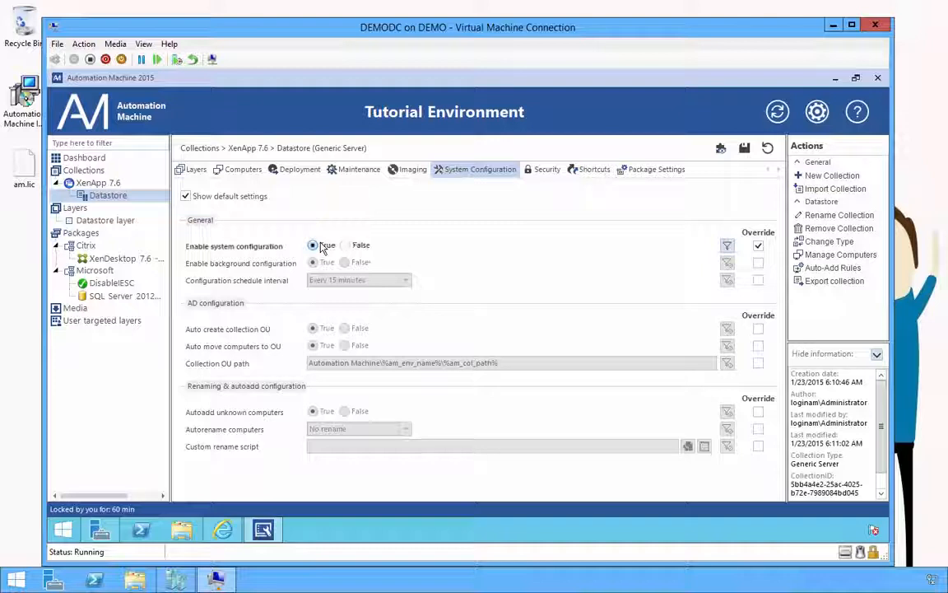
pyautogui.click(758, 364)
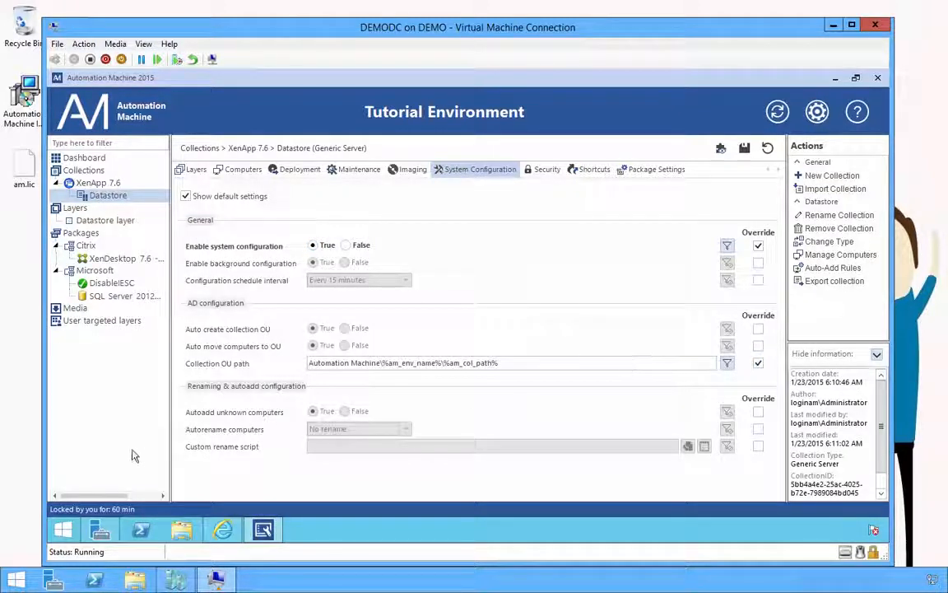
pyautogui.moveTo(470, 364); pyautogui.dragTo(298, 363)
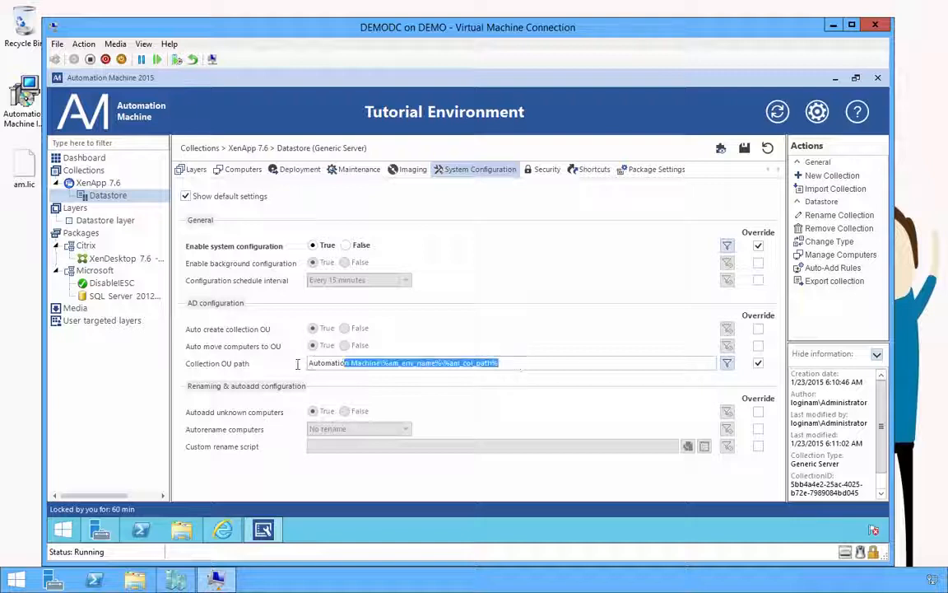
pyautogui.click(74, 533)
# Step: Launch dsa.msc to confirm the AM organizational unit exists in loginam.local, then minimize it
pyautogui.write('dsa')
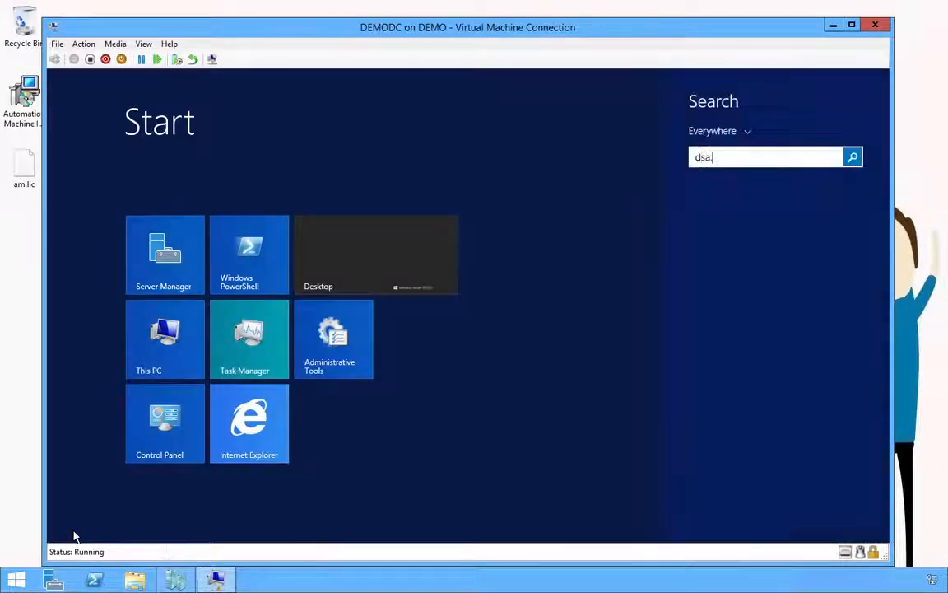
pyautogui.write('.msc')
pyautogui.press('Return')
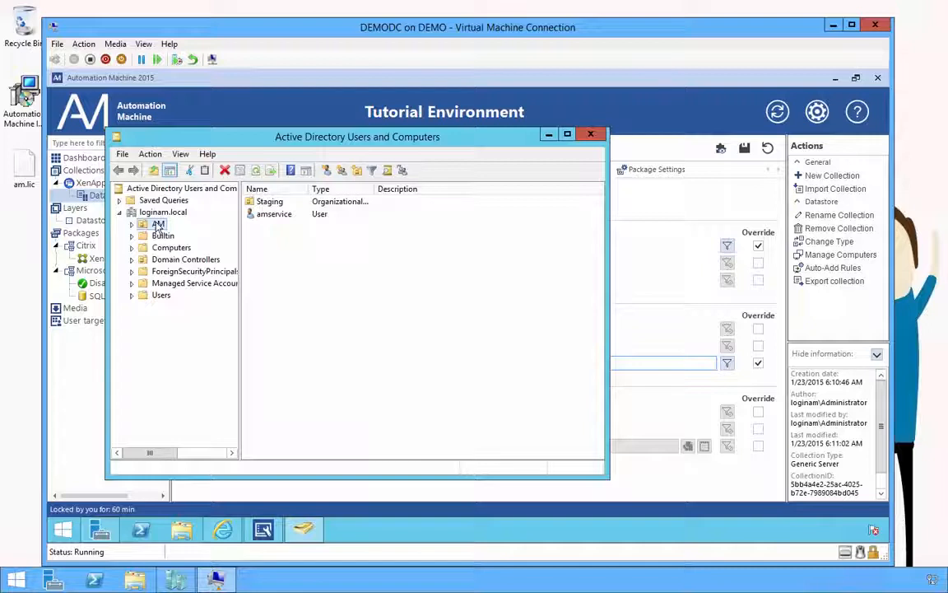
pyautogui.click(158, 223)
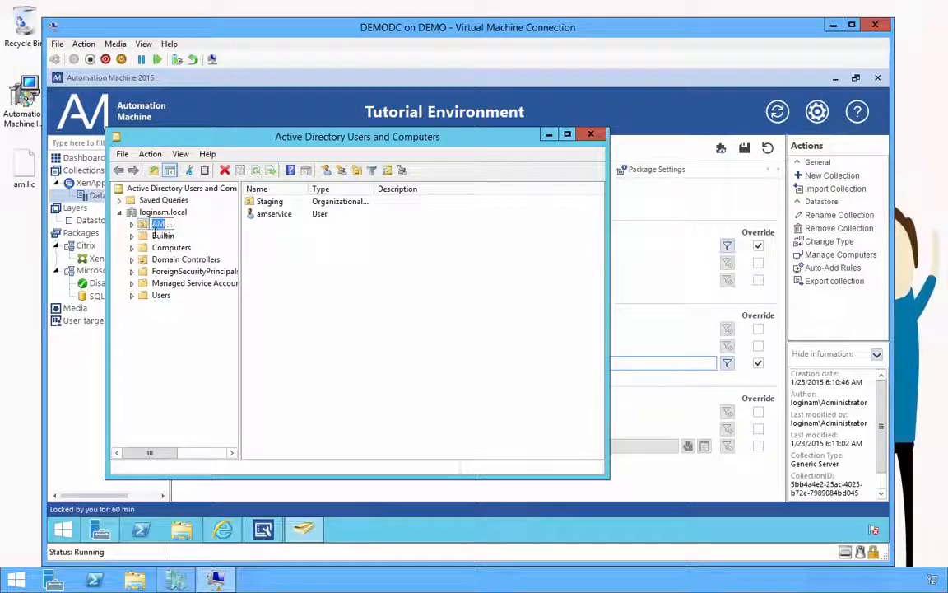
pyautogui.press('Escape')
pyautogui.click(550, 134)
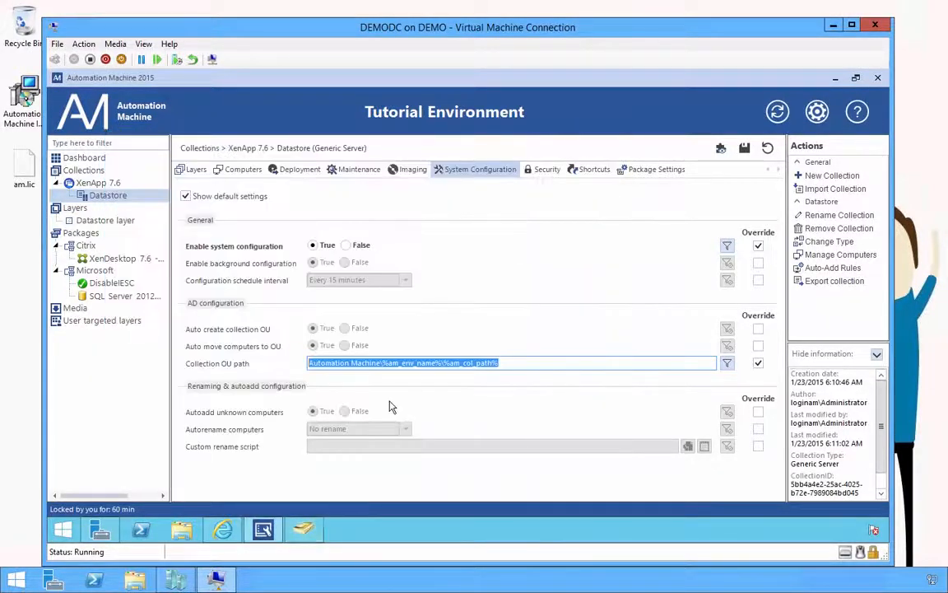
# Step: Change the Collection OU path to AM\%am_env_name%\%am_col_path% and save it
pyautogui.click(382, 362)
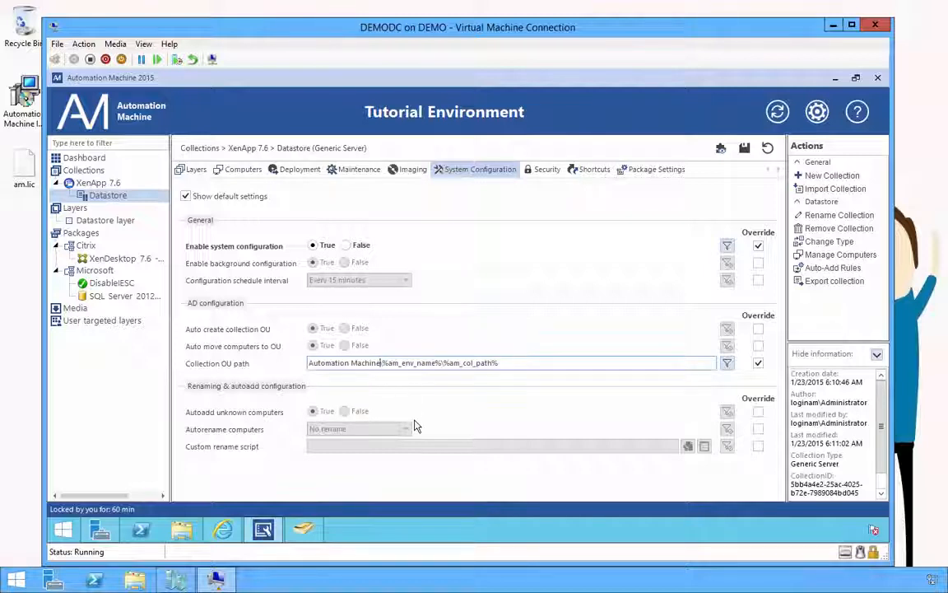
pyautogui.hotkey('shift', 'Home')
pyautogui.write('AM')
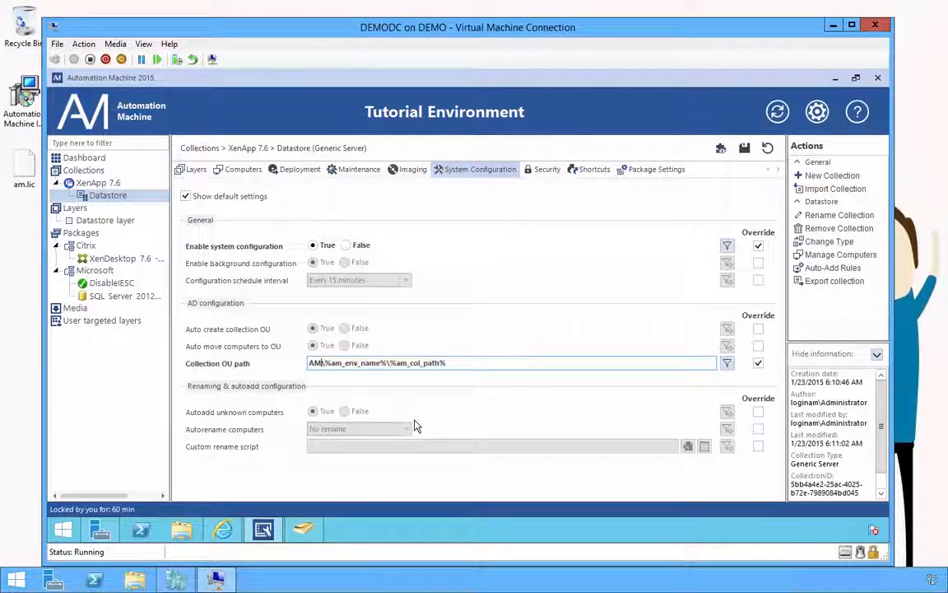
pyautogui.click(745, 150)
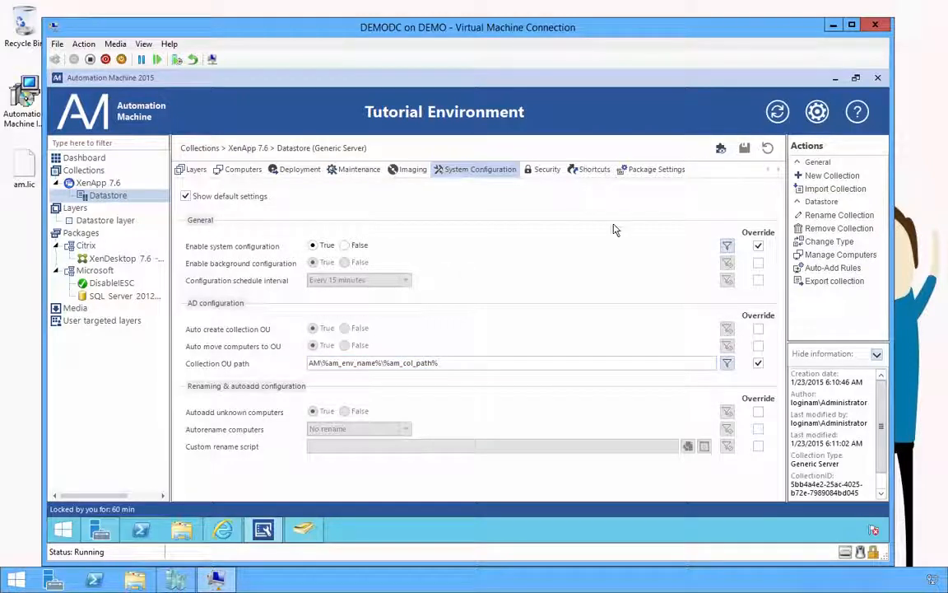
pyautogui.click(549, 173)
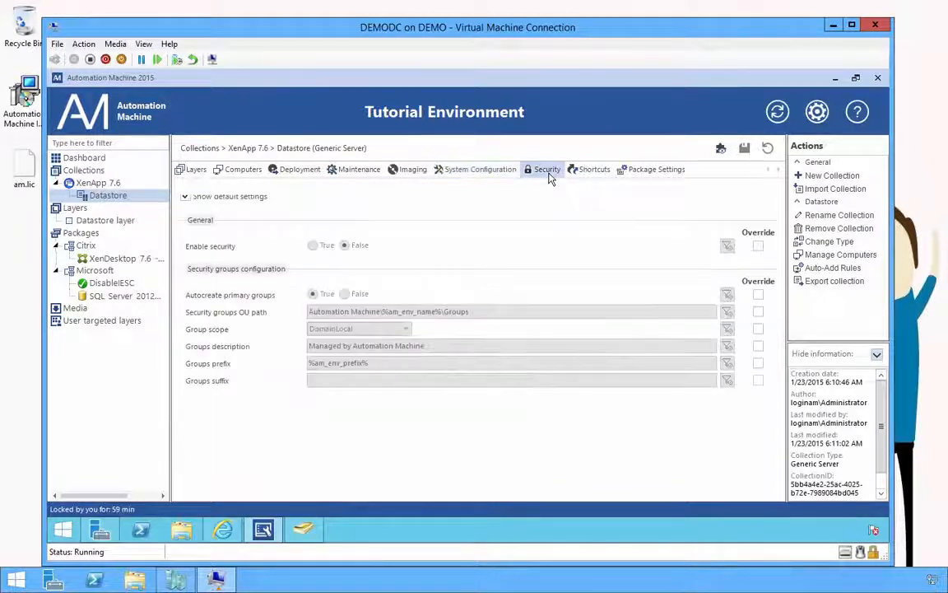
# Step: Override Enable security to True and Security groups OU path to AM\%am_env_name%\Groups, then save
pyautogui.click(758, 246)
pyautogui.click(322, 248)
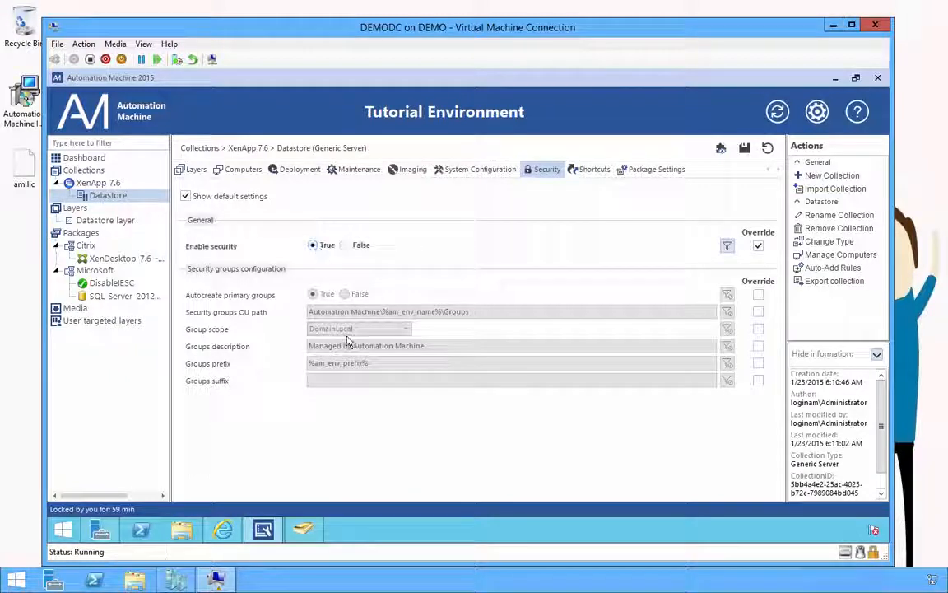
pyautogui.click(758, 312)
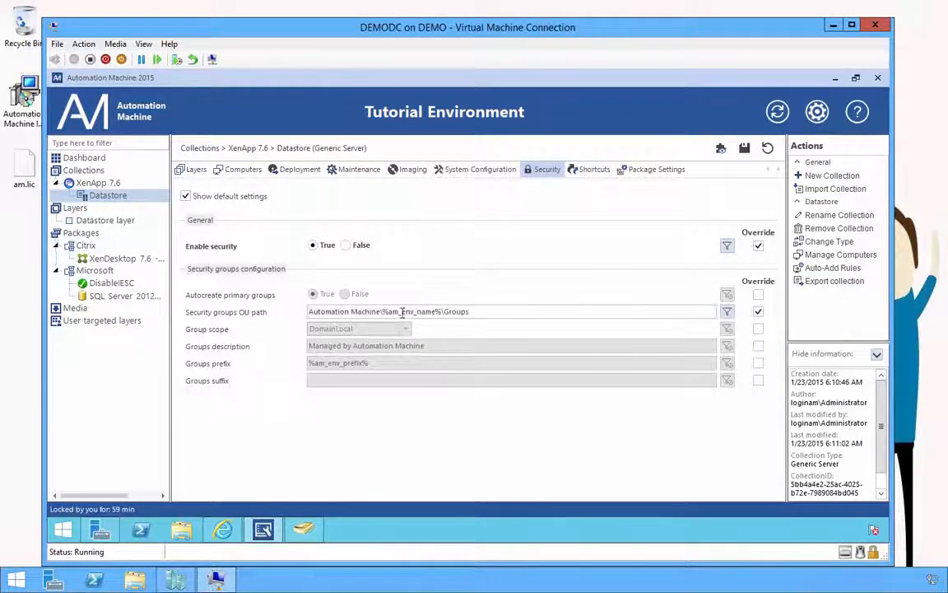
pyautogui.moveTo(309, 311); pyautogui.dragTo(380, 311)
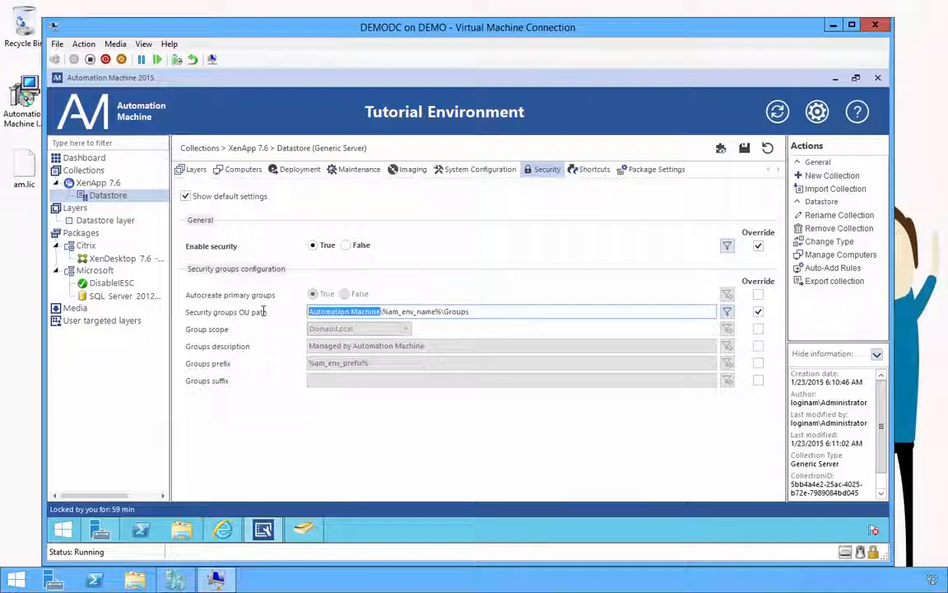
pyautogui.write('AM')
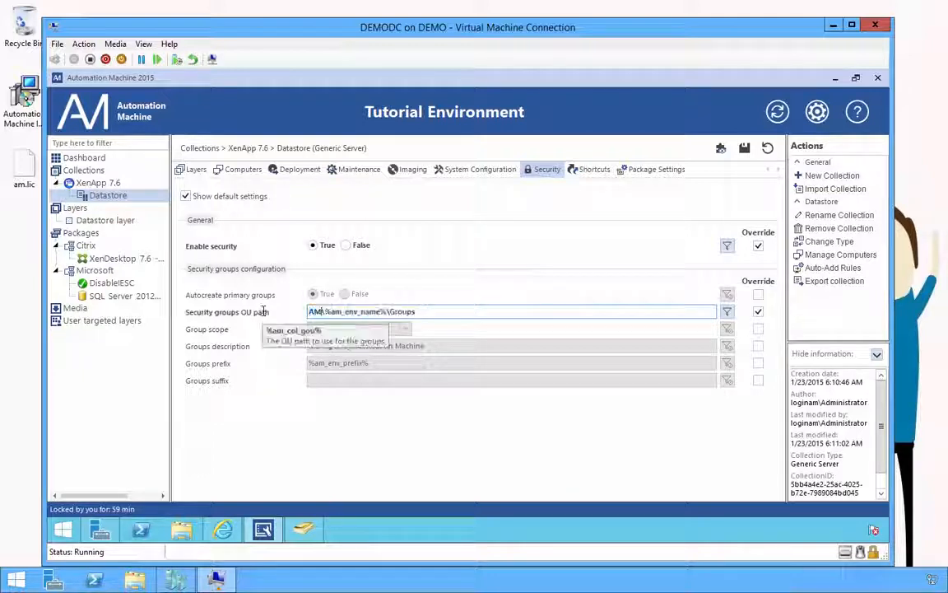
pyautogui.click(745, 148)
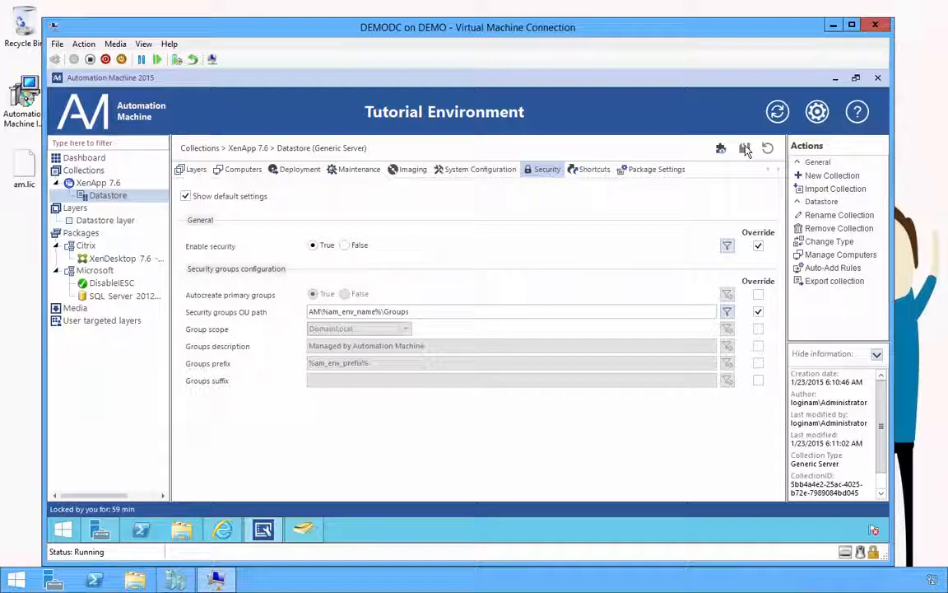
# Step: Import DEMOSQL001 from Active Directory via a 'demo' search and add it to Datastore's computers
pyautogui.click(244, 170)
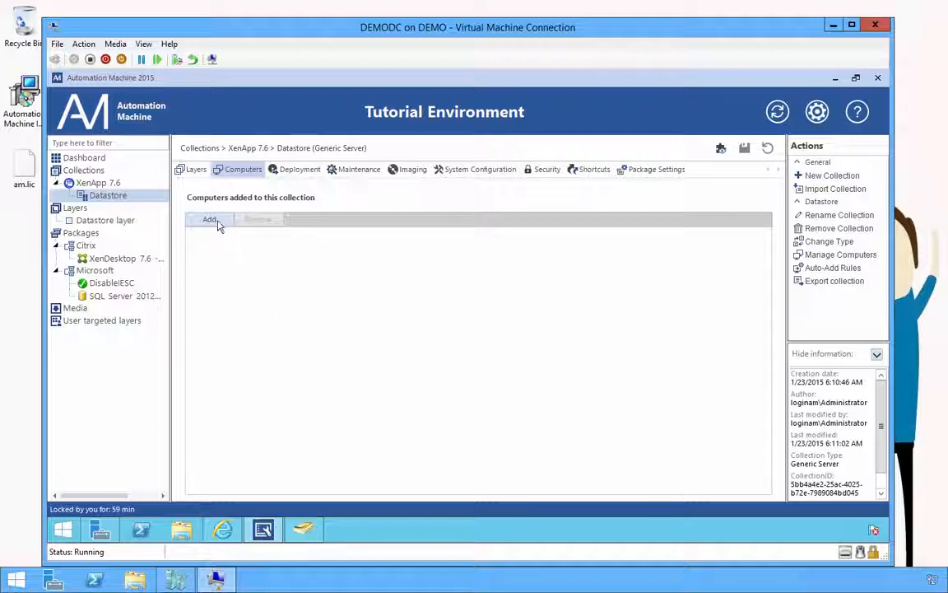
pyautogui.click(212, 220)
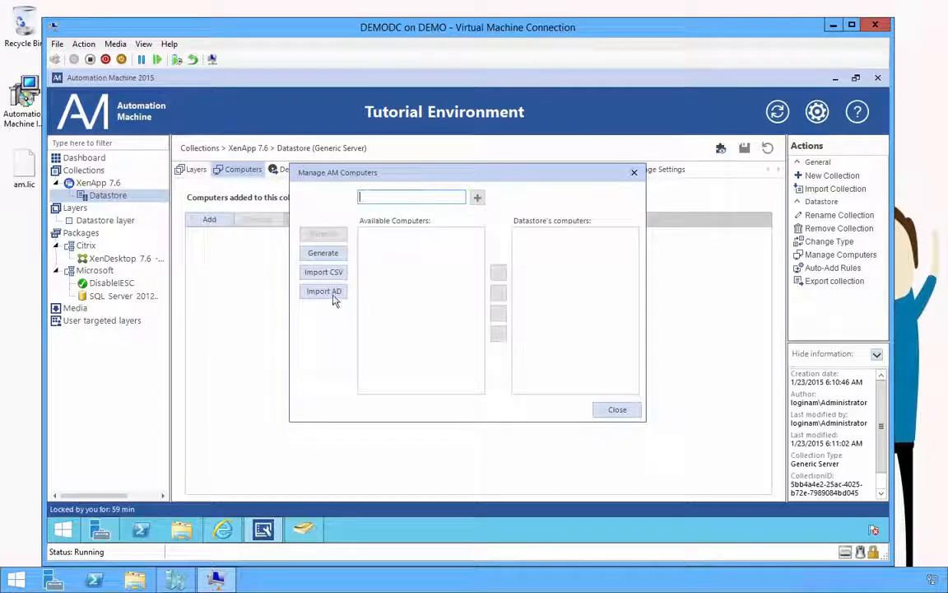
pyautogui.click(333, 298)
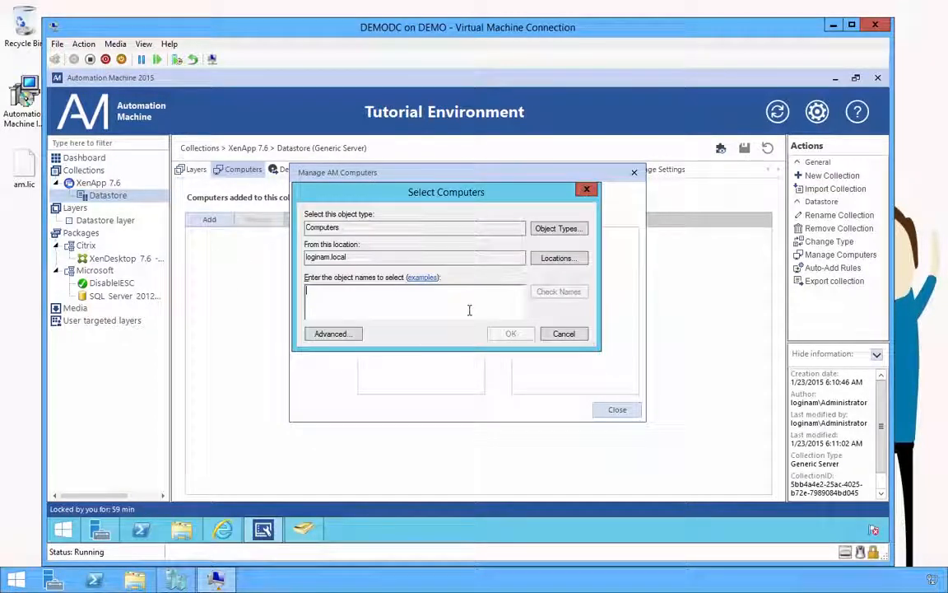
pyautogui.write('demo')
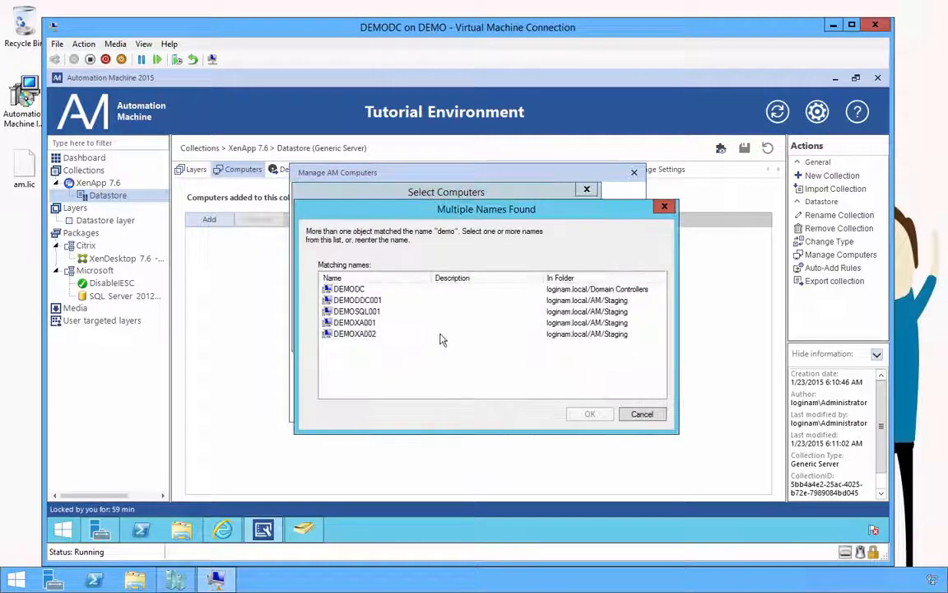
pyautogui.click(356, 312)
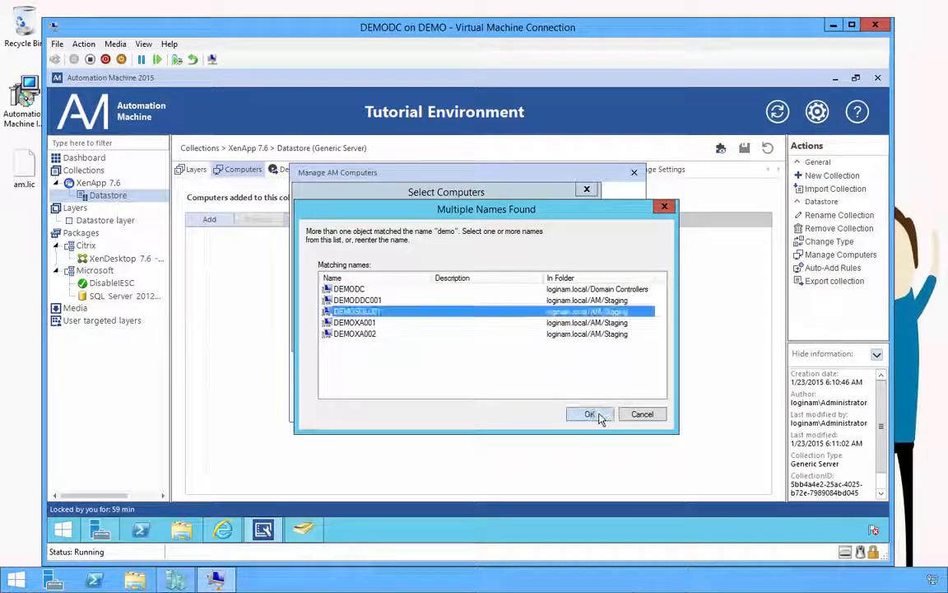
pyautogui.click(598, 415)
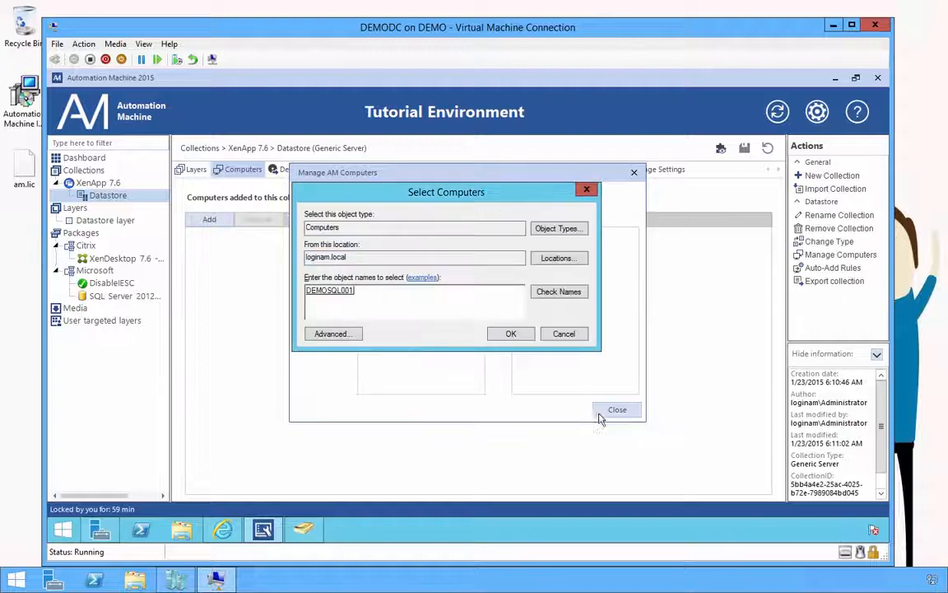
pyautogui.click(510, 335)
pyautogui.click(501, 318)
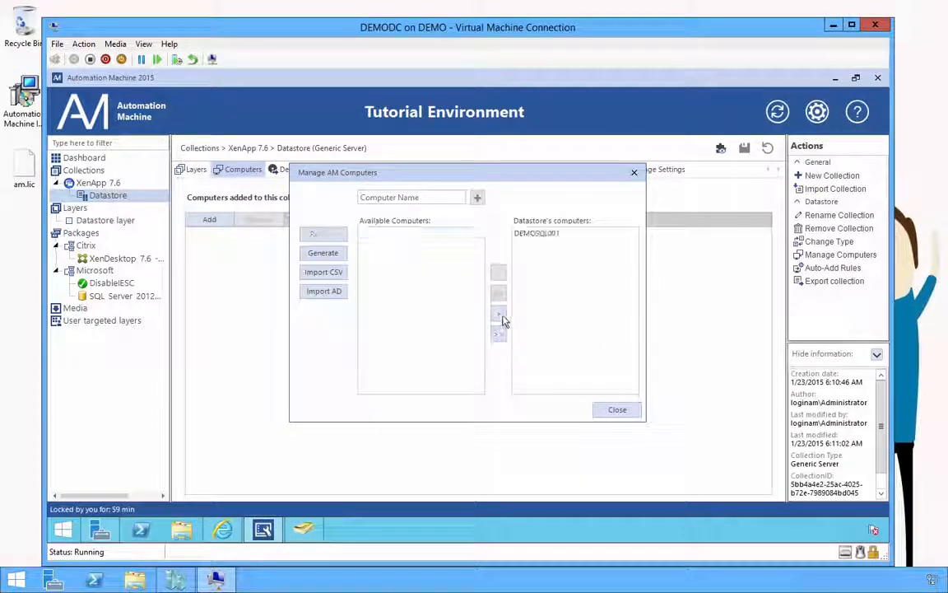
pyautogui.click(616, 410)
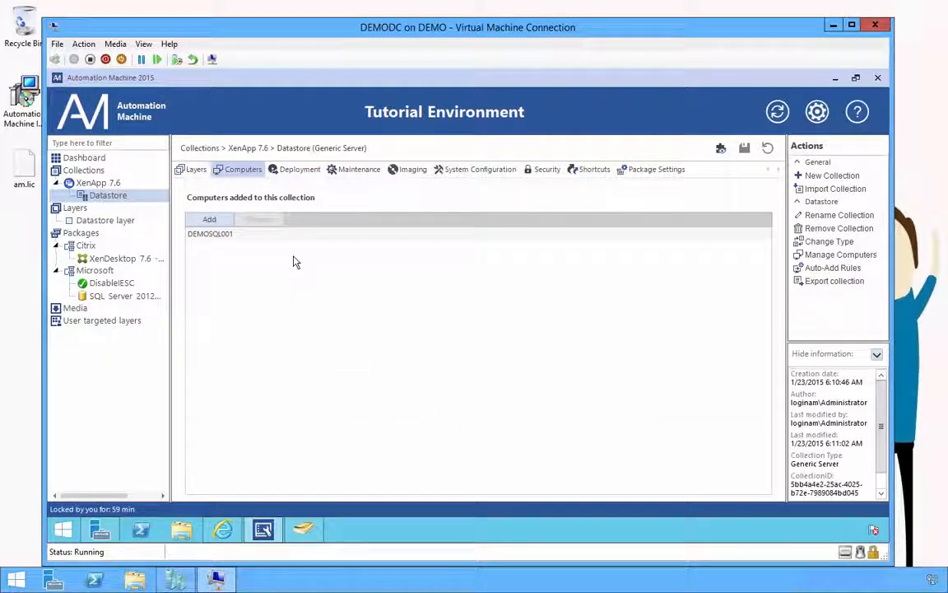
# Step: On the Dashboard, expand the XenApp 7.6\Datastore collection and select DEMOSQL001 to view its status
pyautogui.click(98, 162)
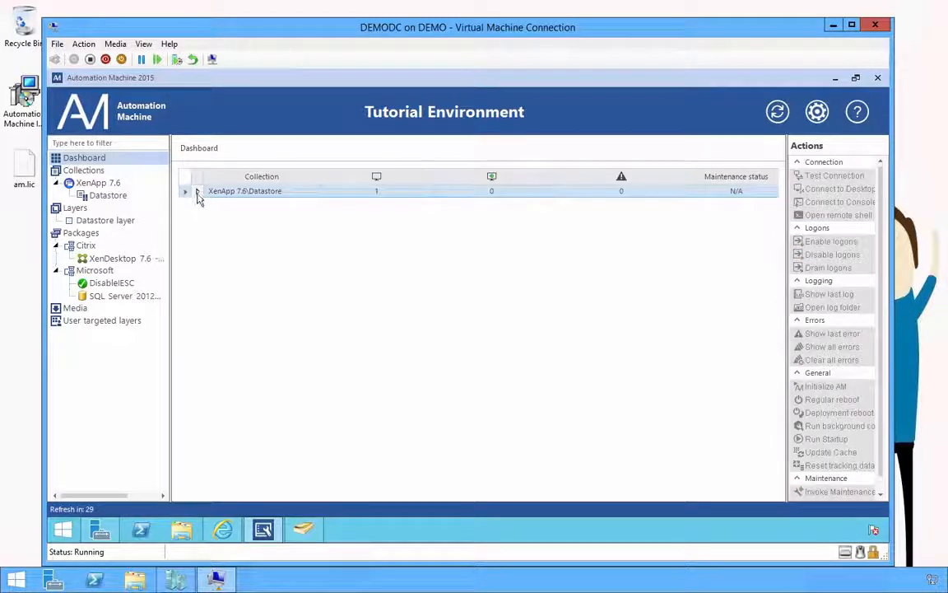
pyautogui.click(197, 192)
pyautogui.click(264, 226)
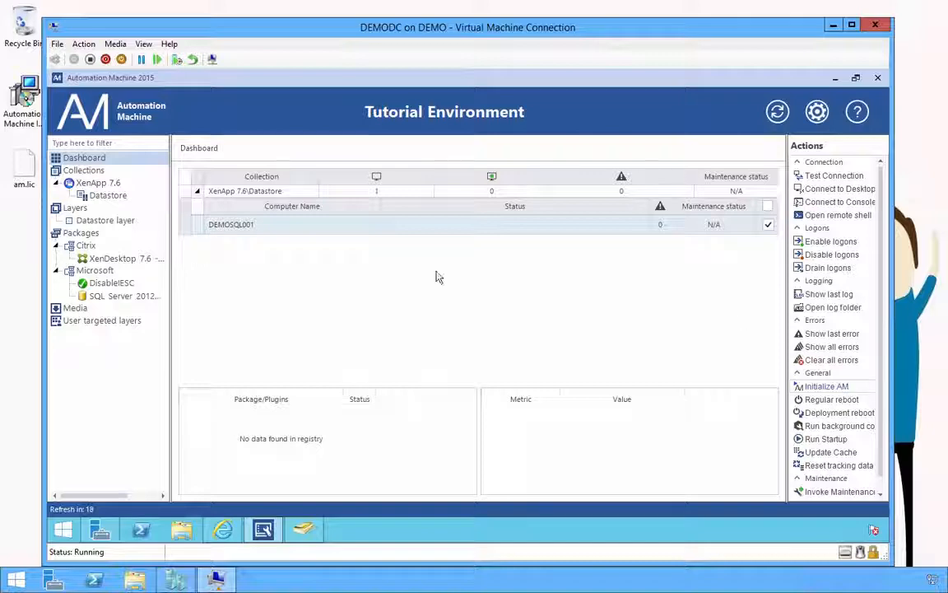
# Step: In the browser, go to the Support documentation and open the Setup WinRM & CredSSP article
pyautogui.click(235, 535)
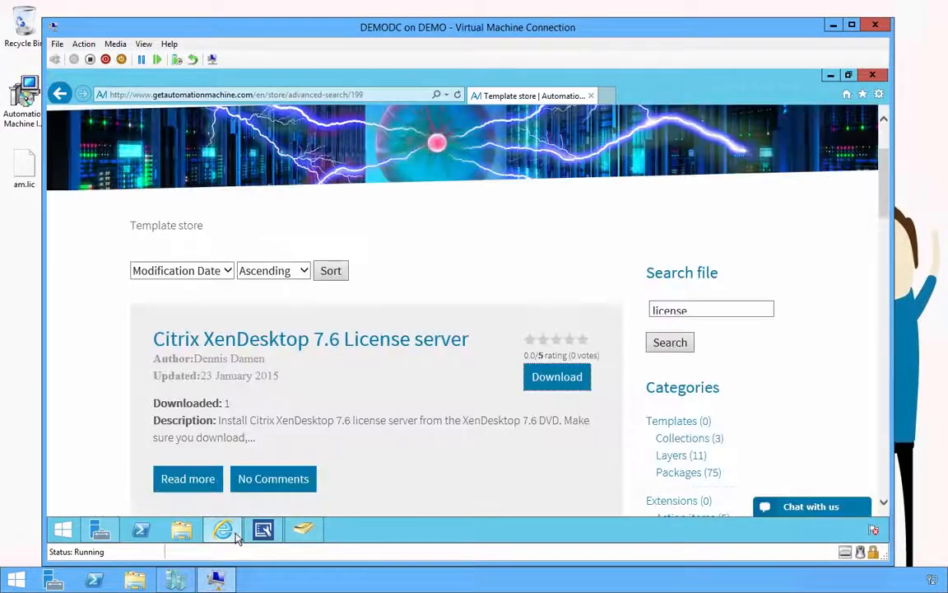
pyautogui.scroll(3, 886, 141)
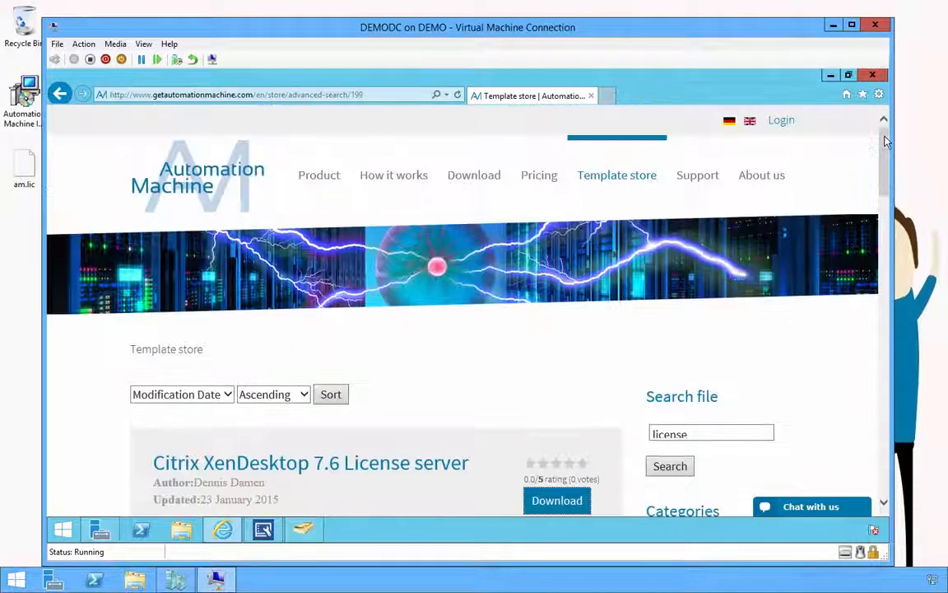
pyautogui.click(691, 186)
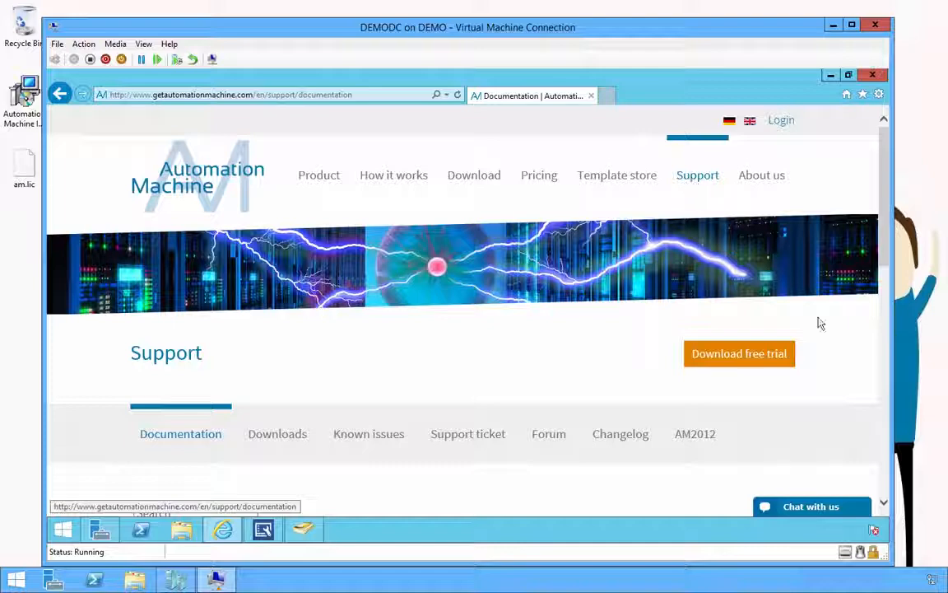
pyautogui.scroll(-4, 879, 479)
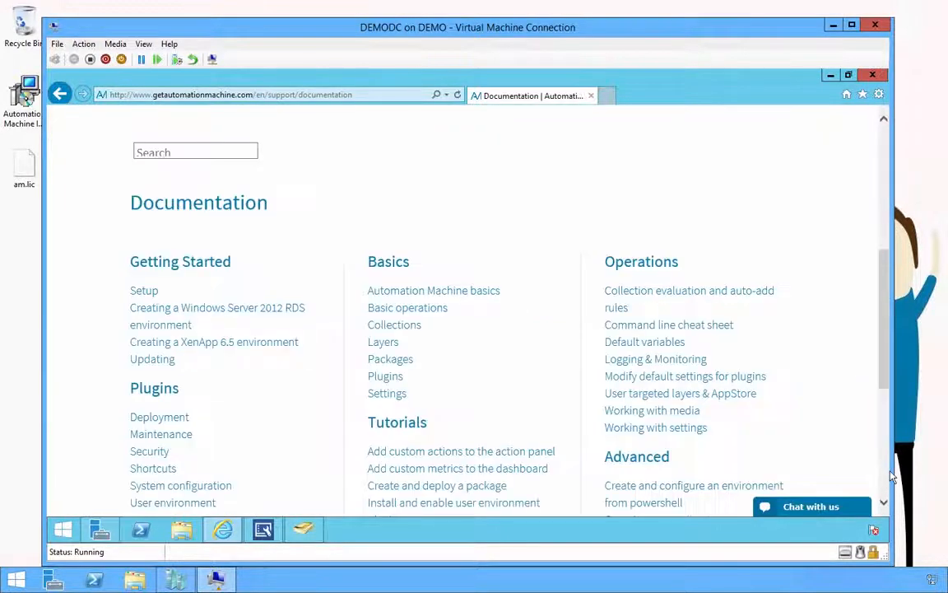
pyautogui.scroll(-3, 795, 424)
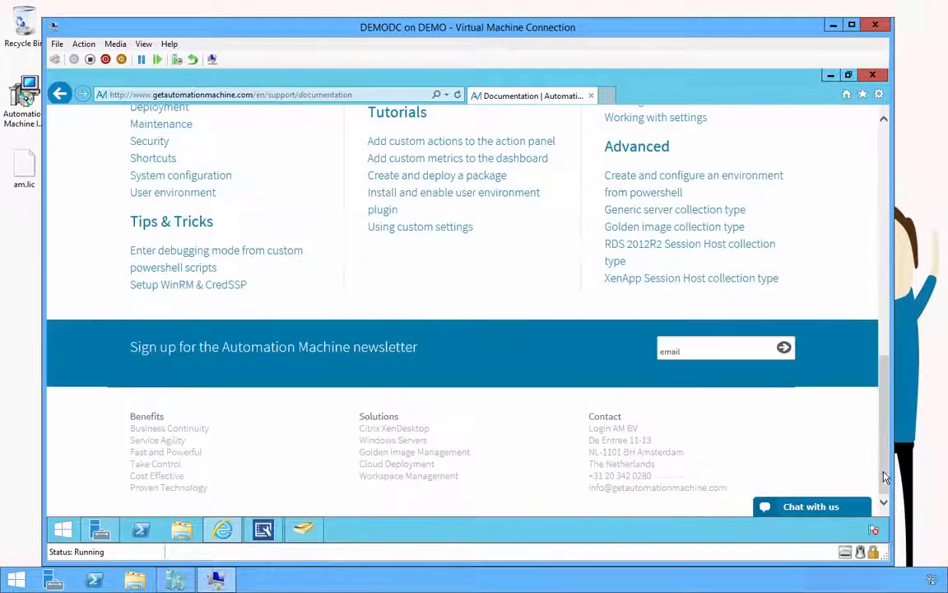
pyautogui.click(234, 288)
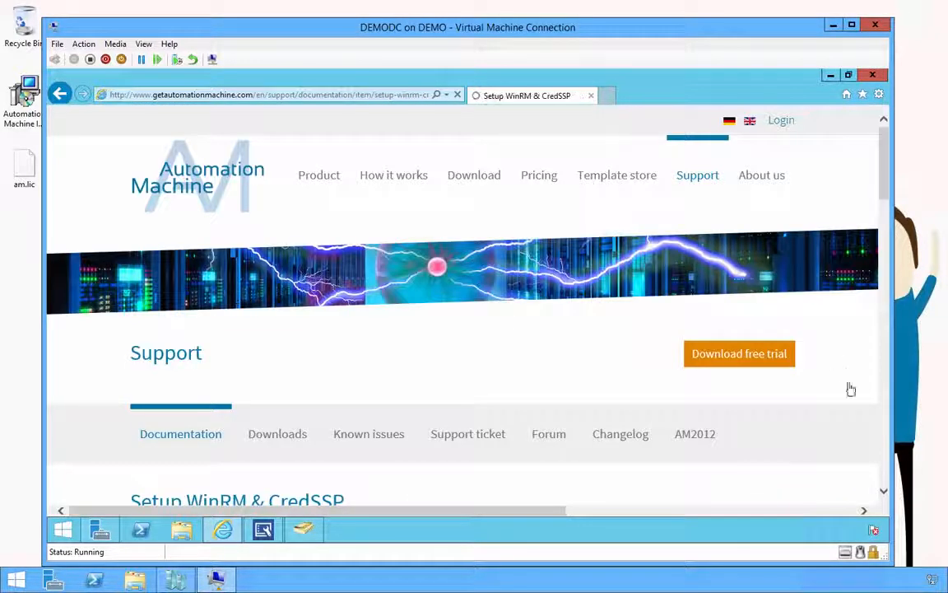
# Step: Copy the client command 'Enable-WSManCredSSP -Role client -DelegateComputer *' and open a PowerShell console
pyautogui.scroll(-5, 888, 508)
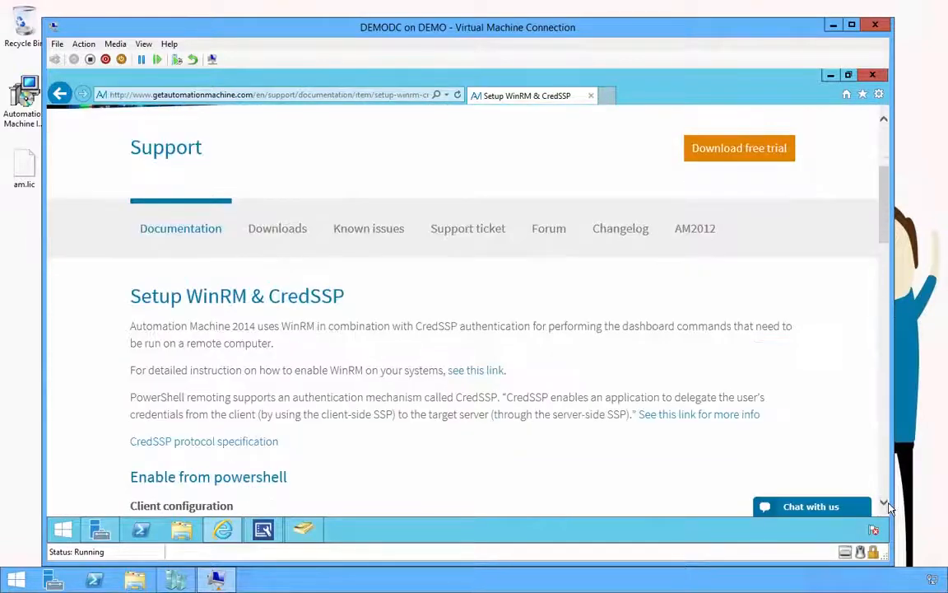
pyautogui.scroll(-1, 888, 507)
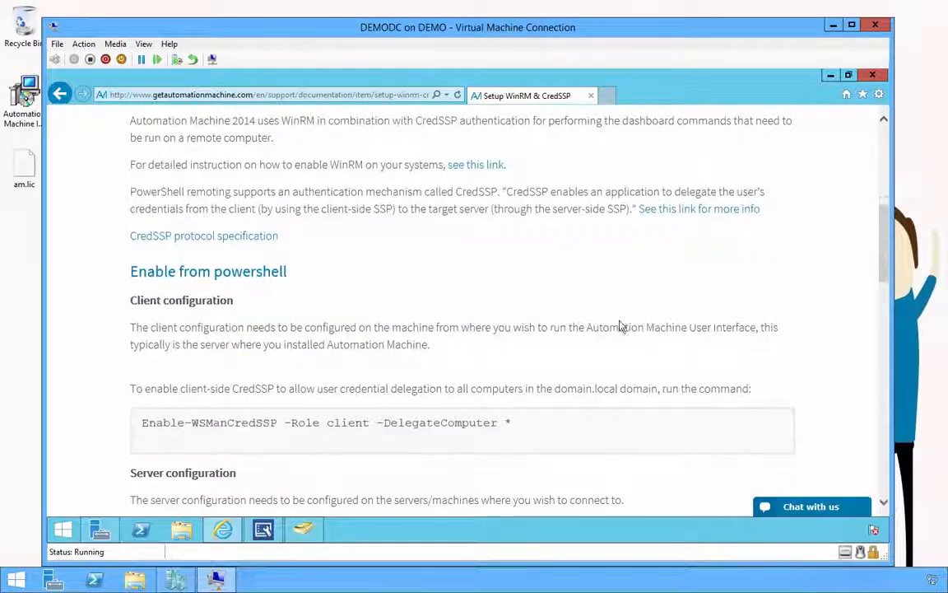
pyautogui.moveTo(550, 327); pyautogui.dragTo(753, 327)
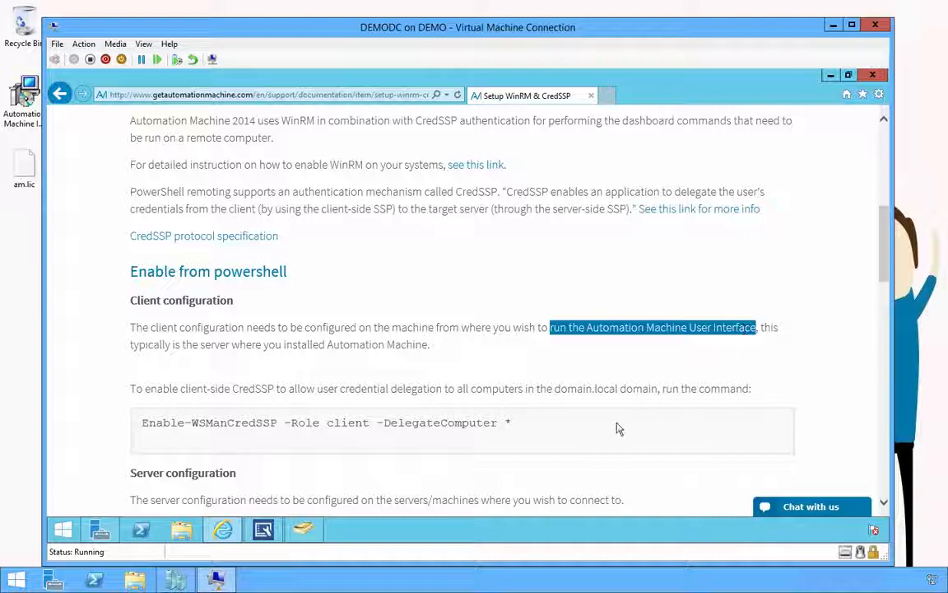
pyautogui.moveTo(143, 422); pyautogui.dragTo(499, 426)
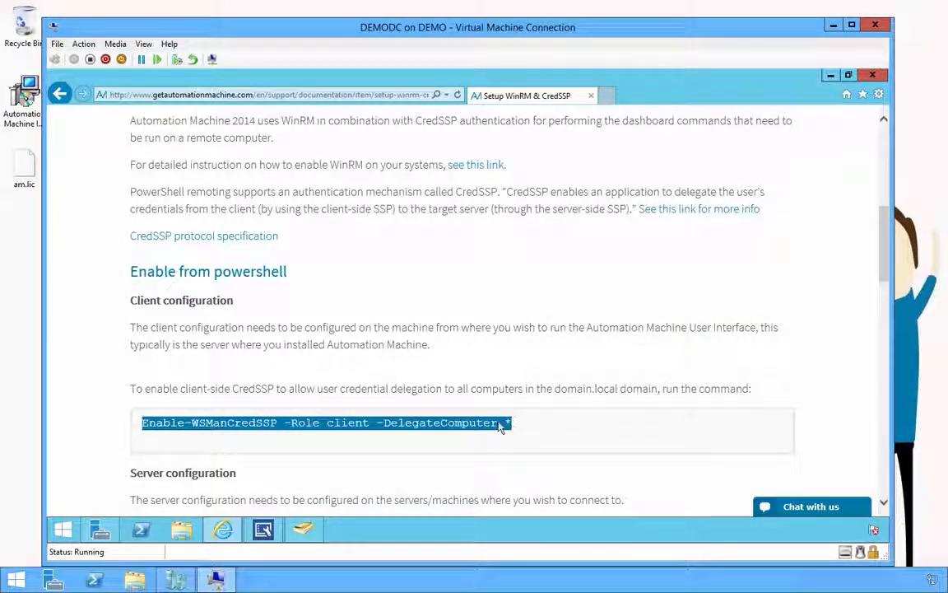
pyautogui.rightClick(499, 424)
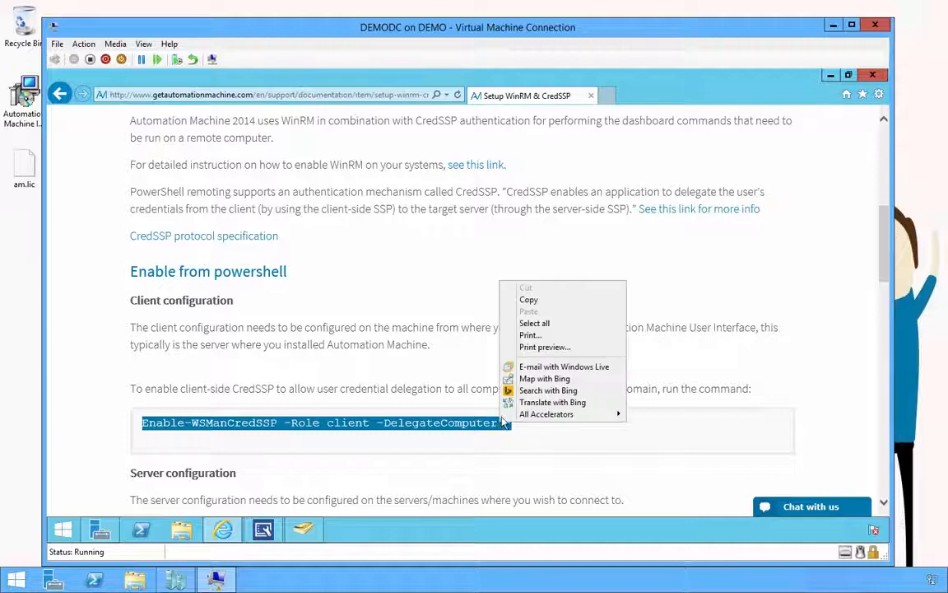
pyautogui.click(540, 302)
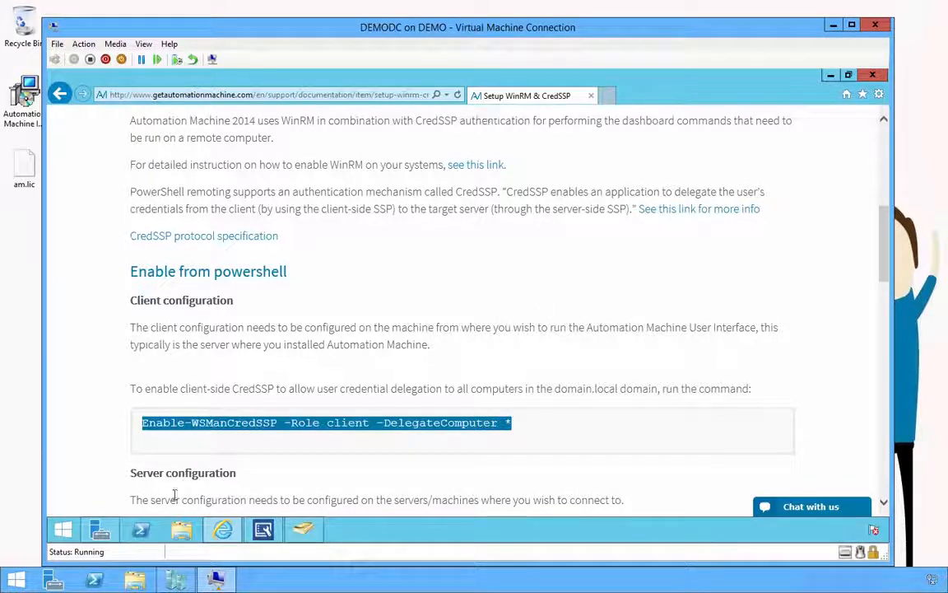
pyautogui.click(140, 531)
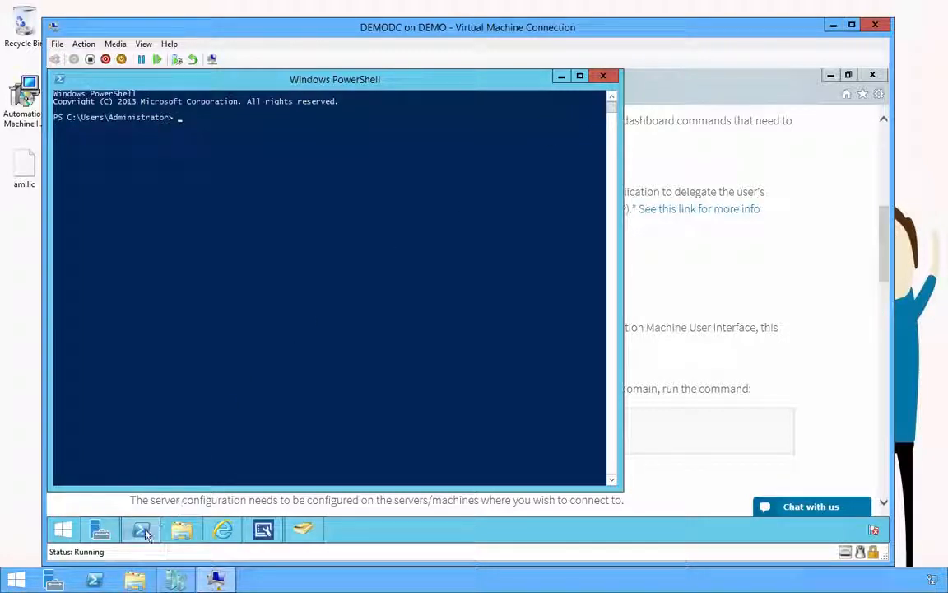
# Step: Replace the ordinary PowerShell console with one running as Administrator, dismissing the problem report
pyautogui.moveTo(146, 534)
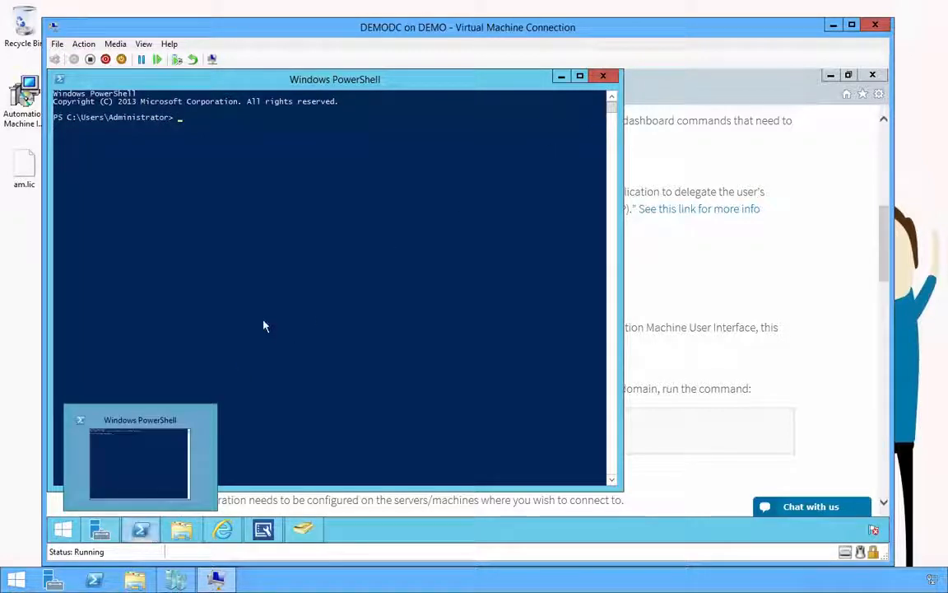
pyautogui.doubleClick(62, 80)
pyautogui.rightClick(140, 532)
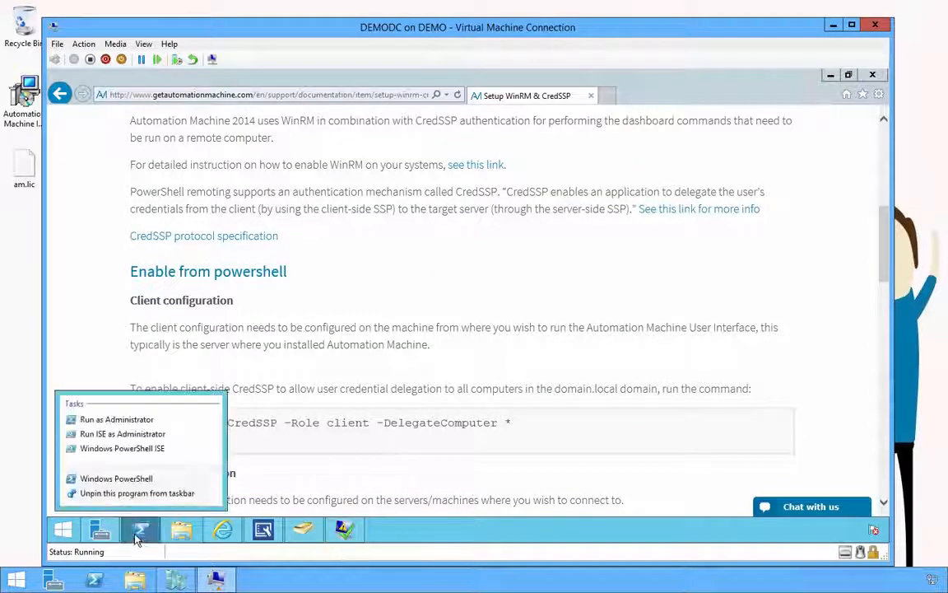
pyautogui.click(349, 539)
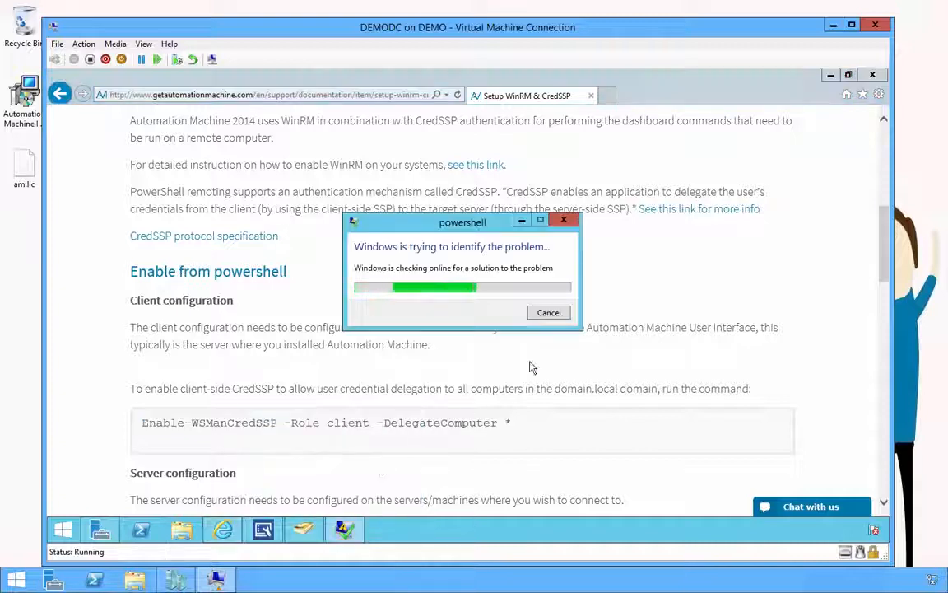
pyautogui.click(553, 316)
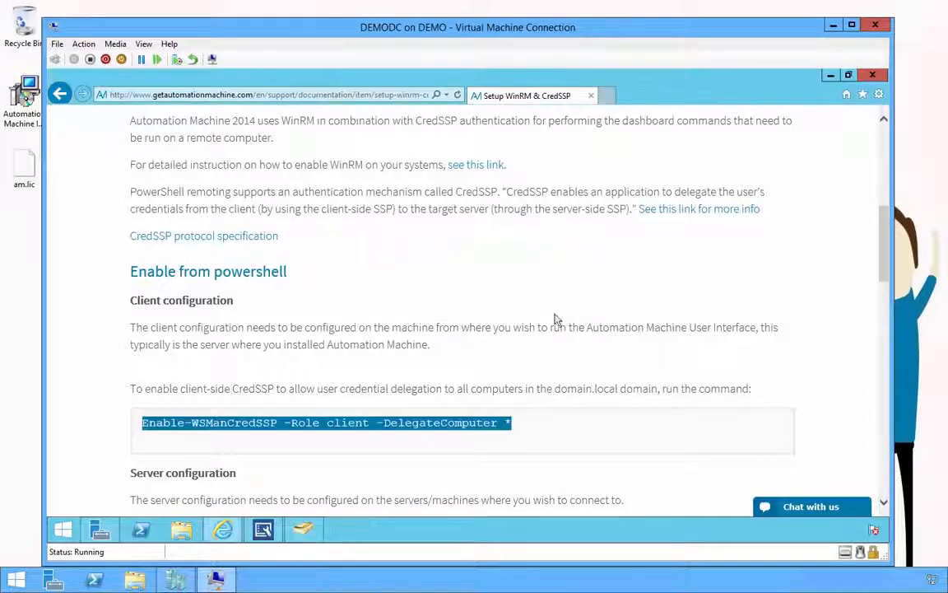
pyautogui.rightClick(142, 535)
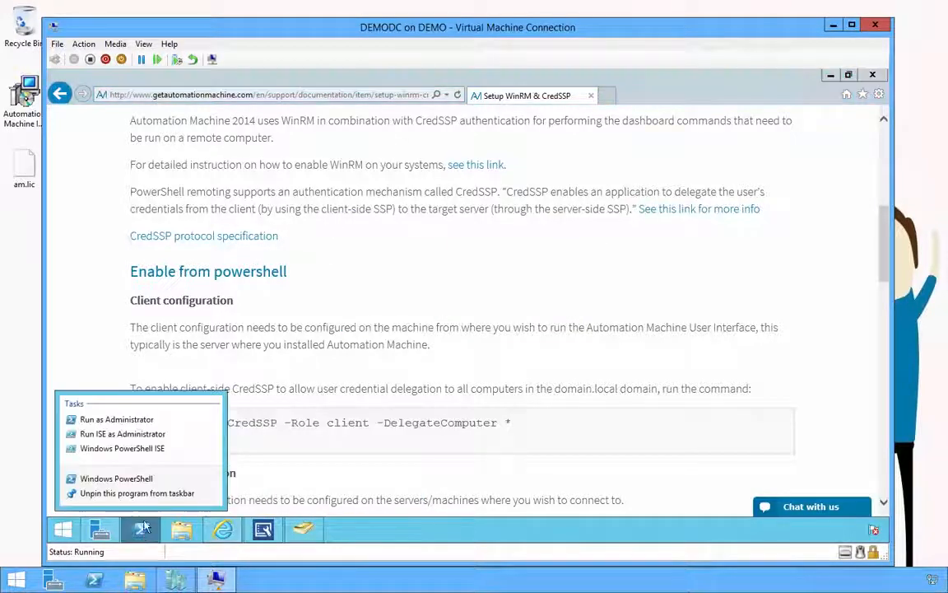
pyautogui.click(134, 420)
# Step: Paste and run the client Enable-WSManCredSSP command, accept it, then exit PowerShell
pyautogui.rightClick(256, 228)
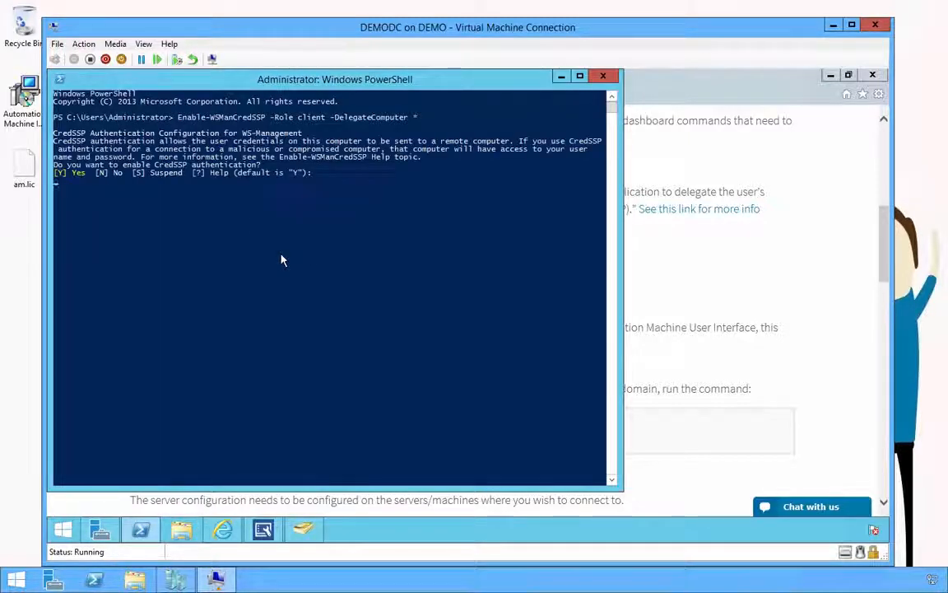
pyautogui.press('Return')
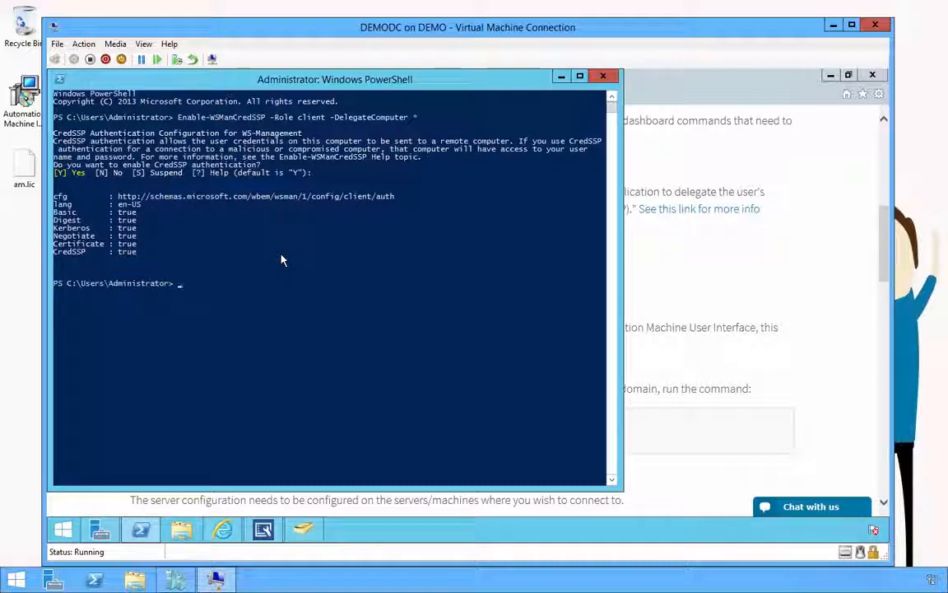
pyautogui.write('exit')
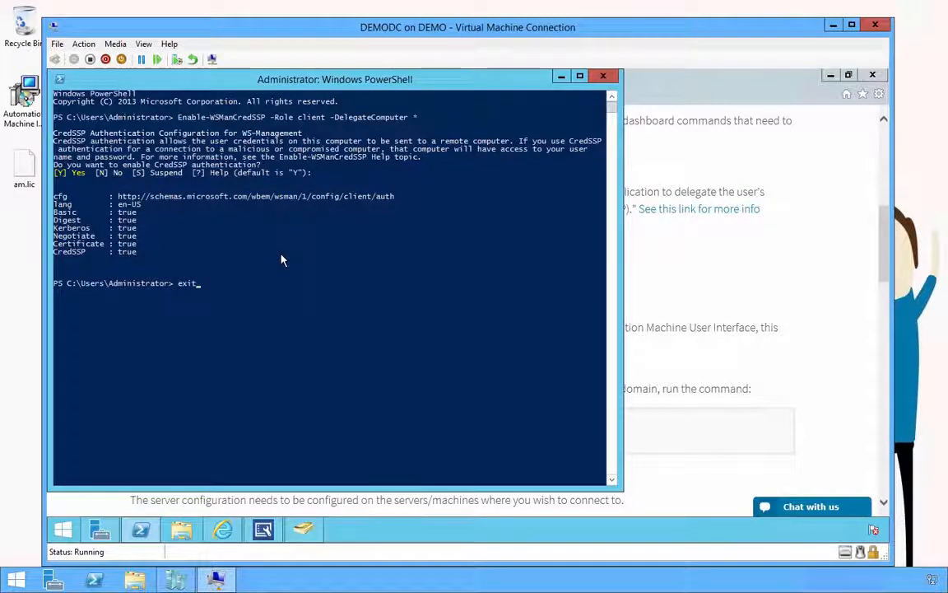
pyautogui.press('Return')
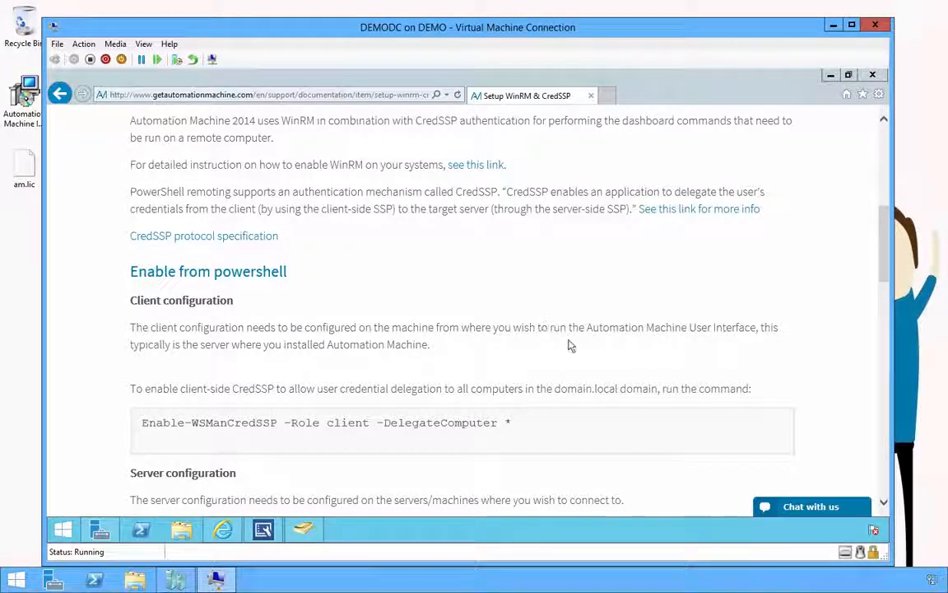
pyautogui.moveTo(887, 259); pyautogui.dragTo(885, 306)
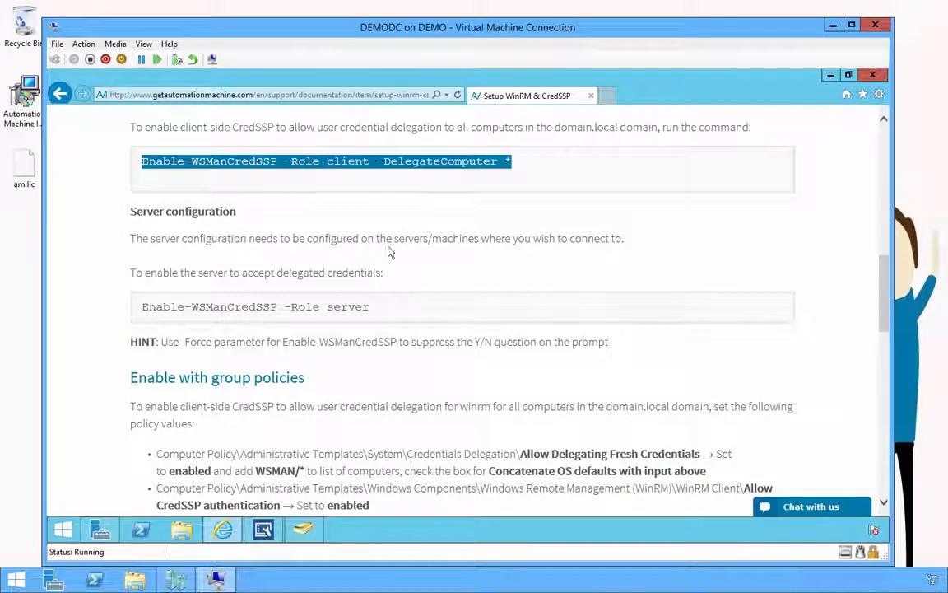
# Step: Copy the 'Enable-WSManCredSSP -Role server' command from the documentation page
pyautogui.moveTo(396, 239); pyautogui.dragTo(650, 239)
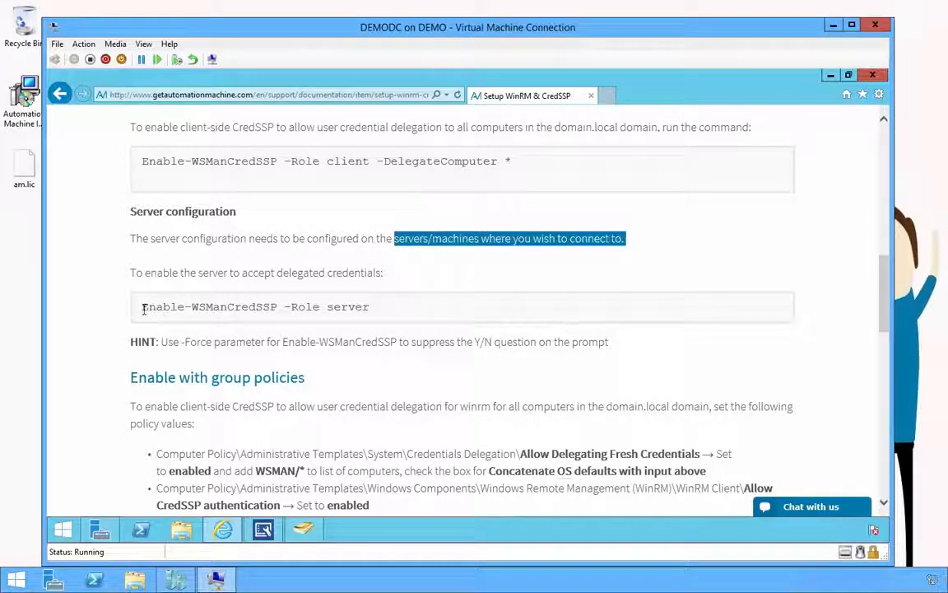
pyautogui.moveTo(143, 308); pyautogui.dragTo(367, 310)
pyautogui.rightClick(357, 311)
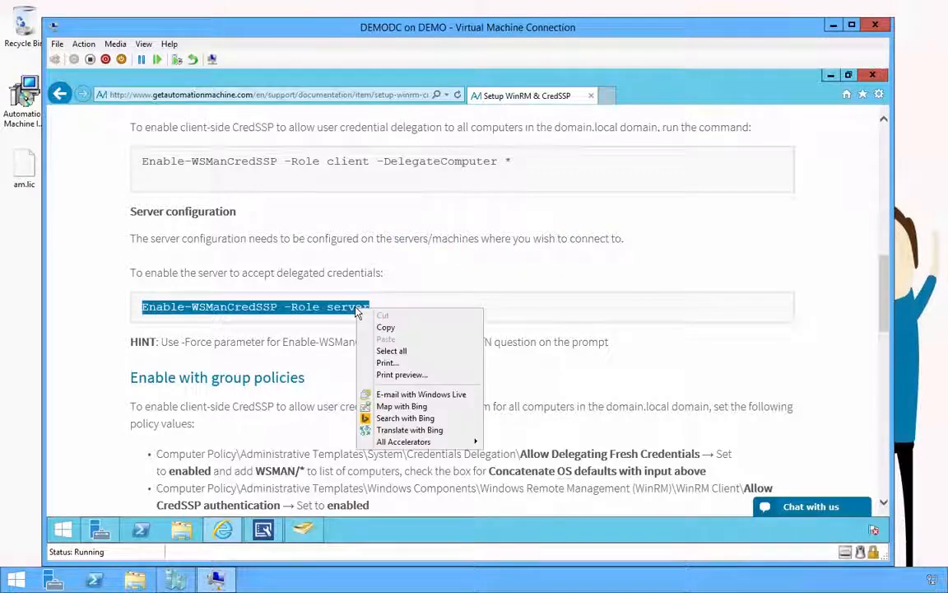
pyautogui.click(369, 328)
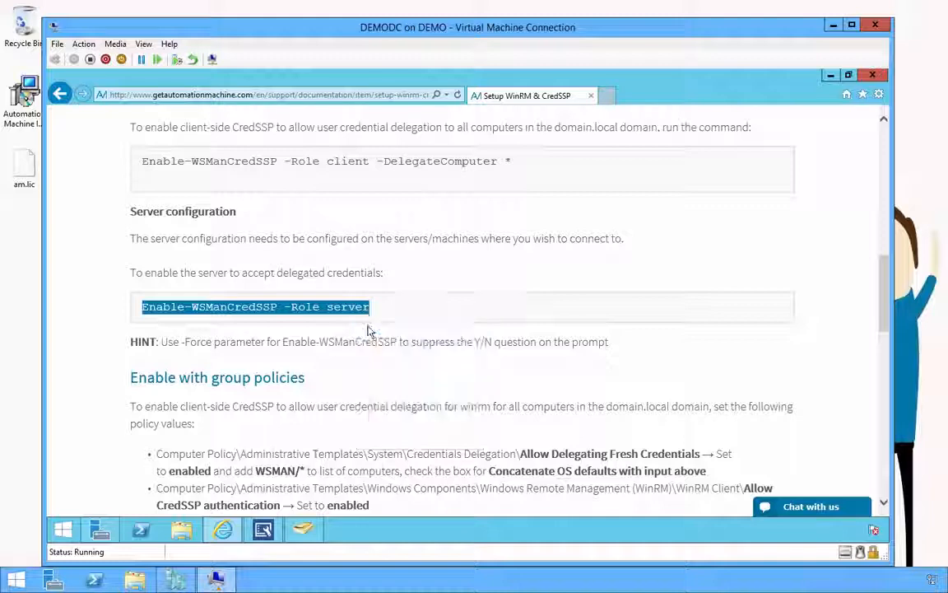
# Step: Connect to the DEMOSQL001 VM from Hyper-V Manager and sign in as the domain administrator
pyautogui.click(177, 579)
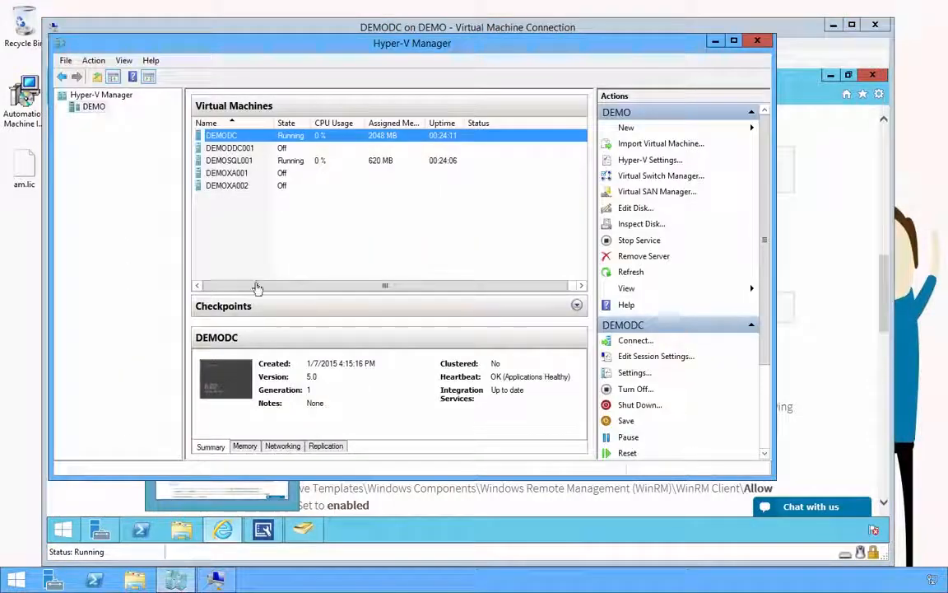
pyautogui.click(240, 150)
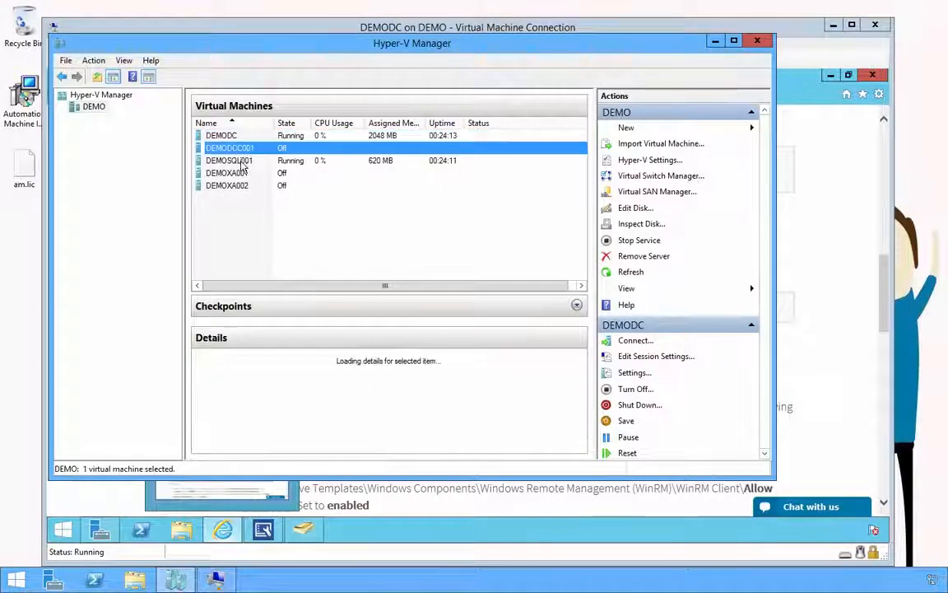
pyautogui.click(239, 161)
pyautogui.doubleClick(239, 164)
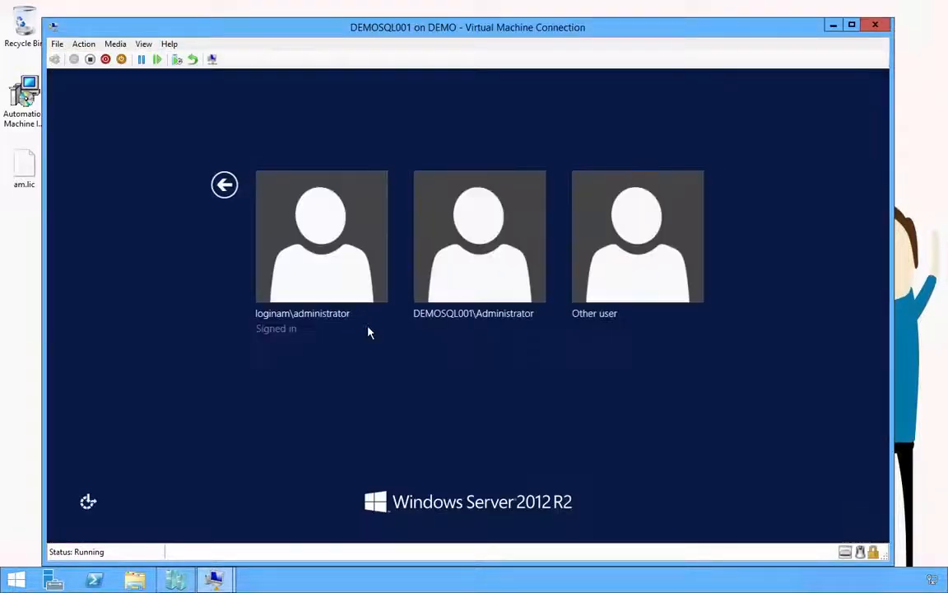
pyautogui.click(342, 256)
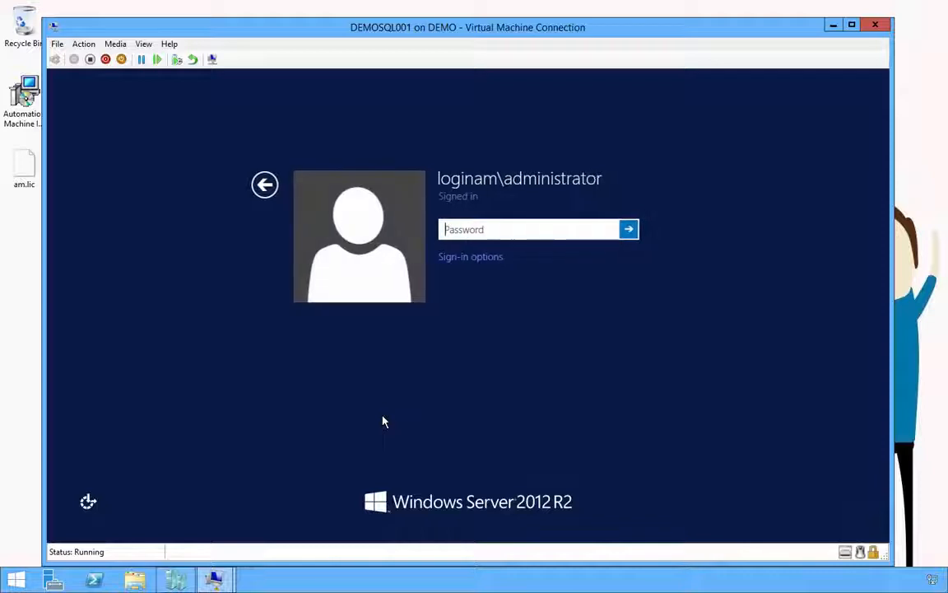
pyautogui.write('P@ssw0rd')
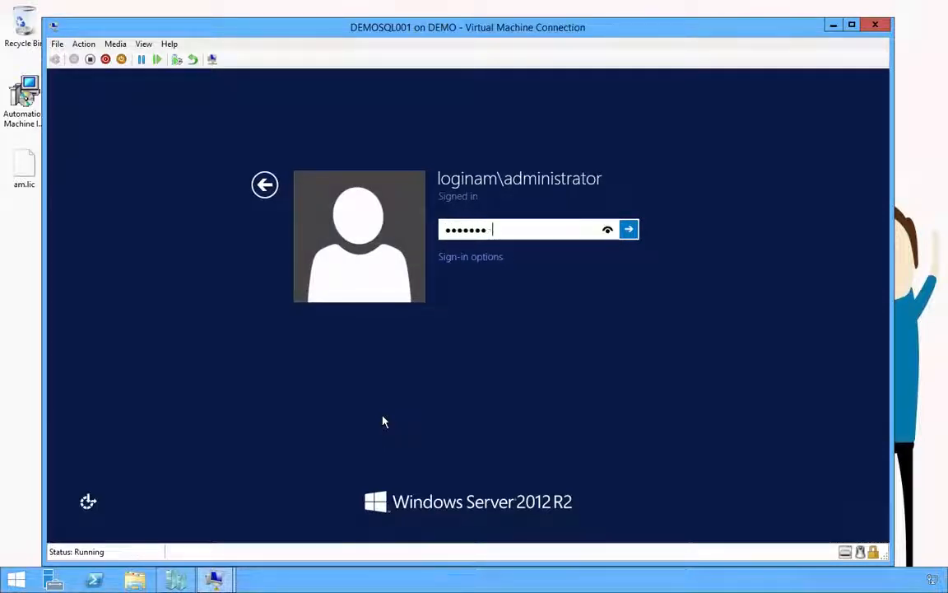
pyautogui.write('!')
pyautogui.press('Return')
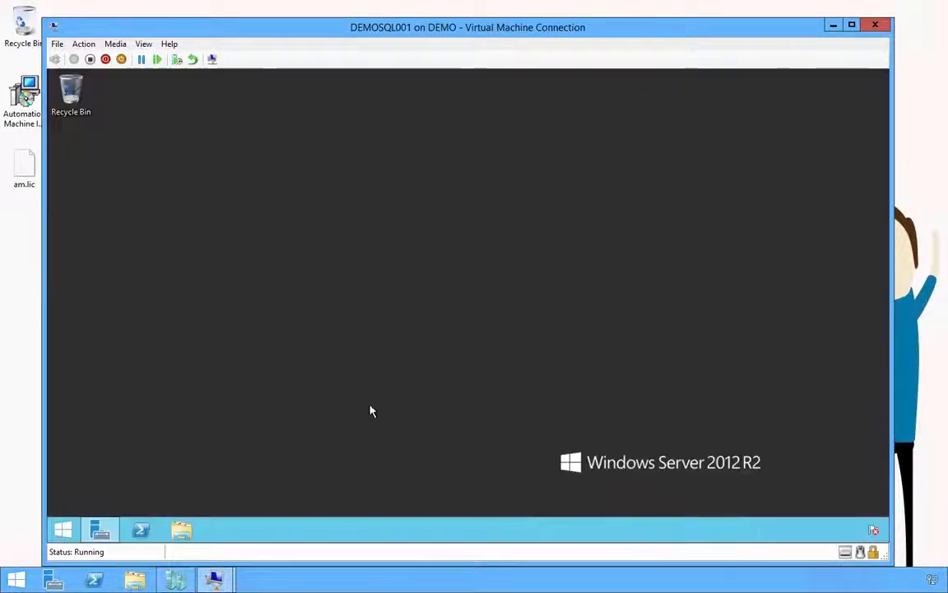
# Step: In an administrator PowerShell on DEMOSQL001, set the execution policy to Bypass and confirm
pyautogui.rightClick(148, 481)
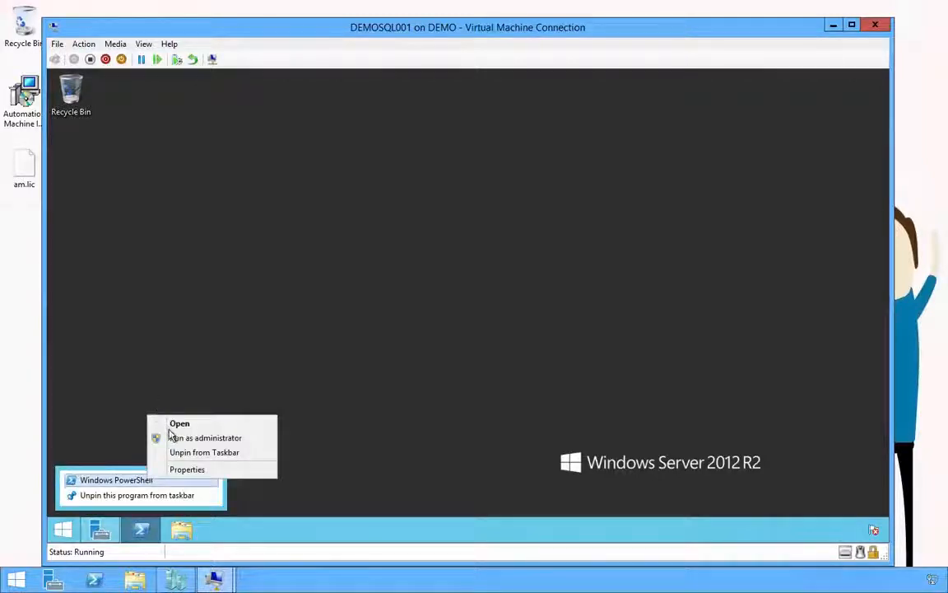
pyautogui.click(178, 438)
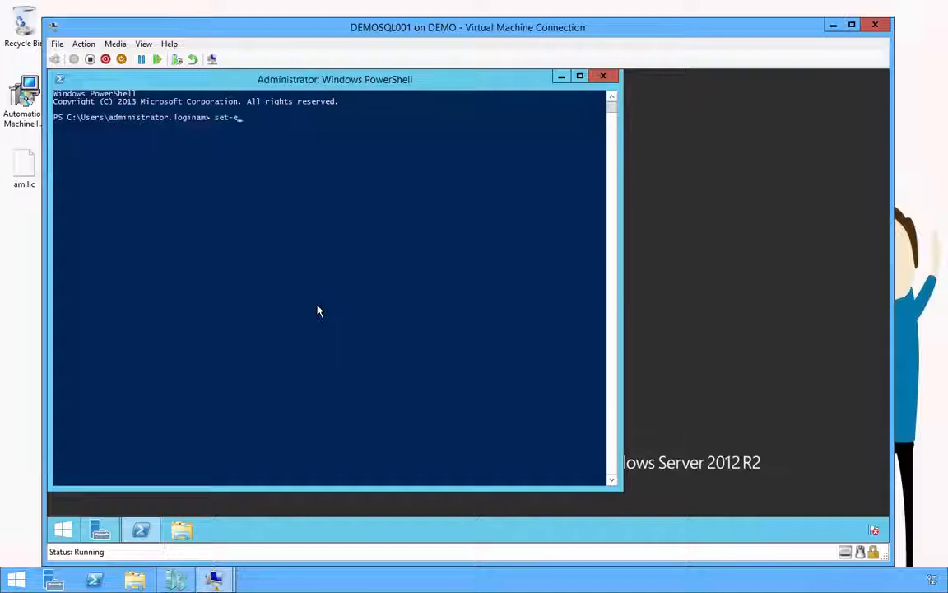
pyautogui.write('set-exe')
pyautogui.press('Tab')
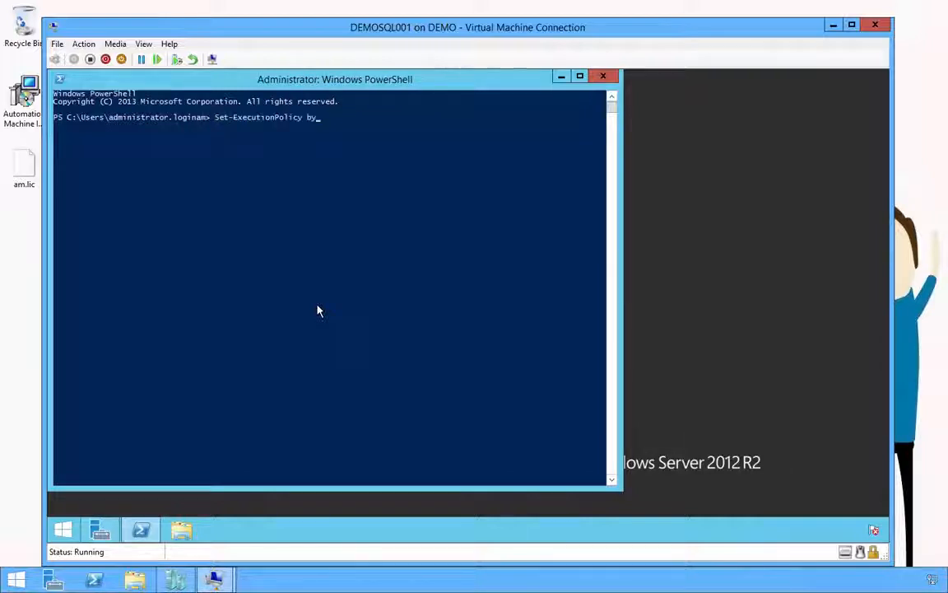
pyautogui.write('bypass')
pyautogui.press('Return')
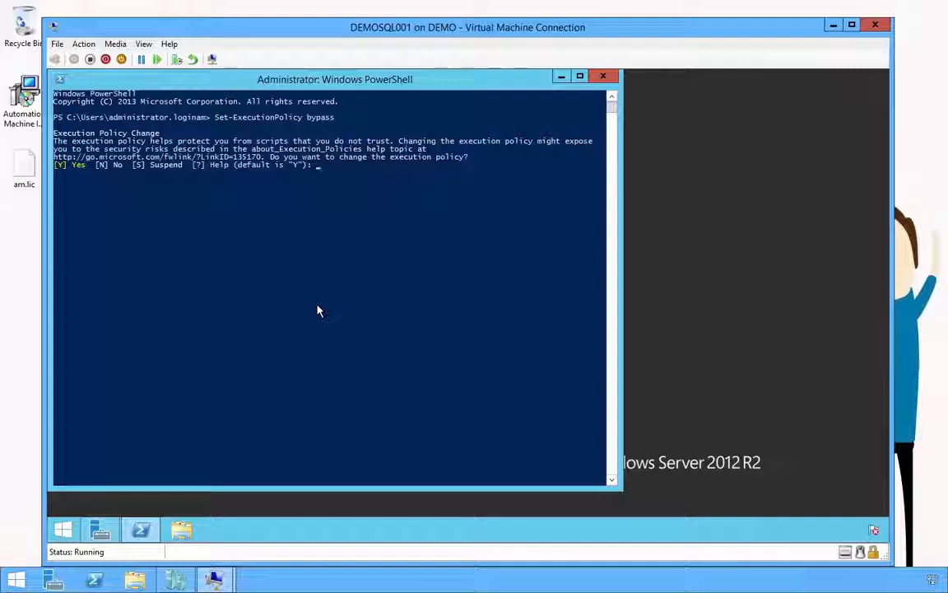
pyautogui.write('y')
pyautogui.press('Return')
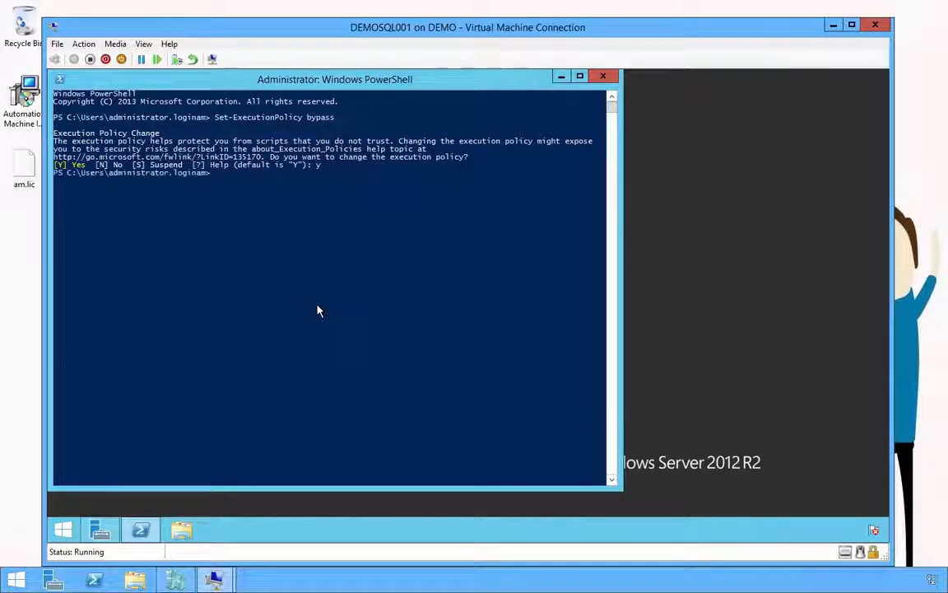
# Step: Paste and run Enable-WSManCredSSP -Role server, answer yes, then close the VM connection
pyautogui.rightClick(265, 276)
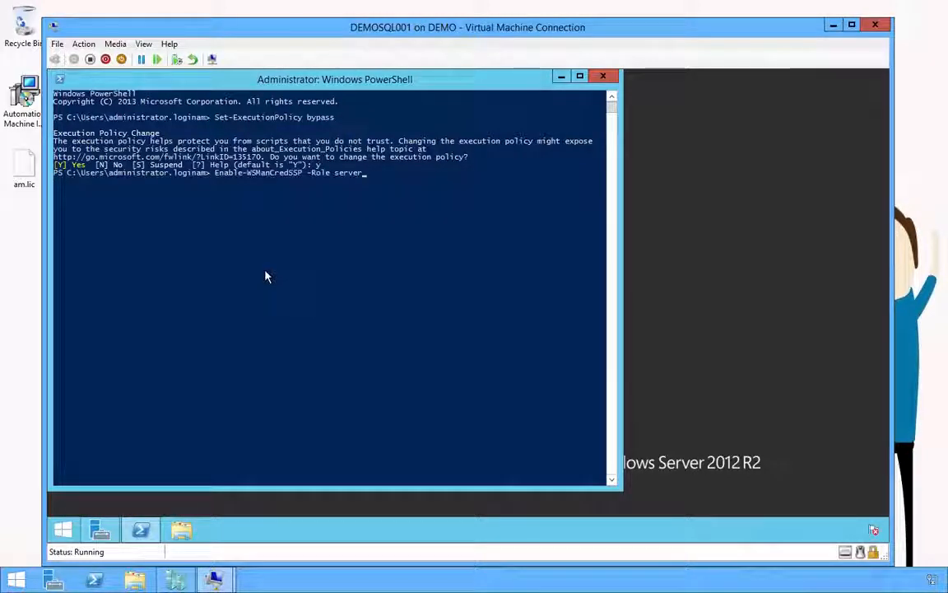
pyautogui.press('Return')
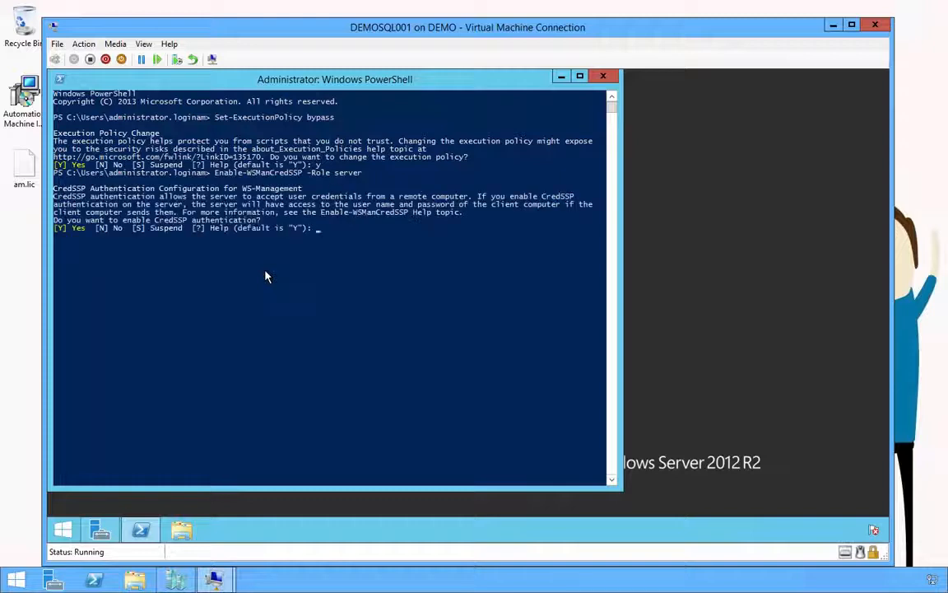
pyautogui.write('yes')
pyautogui.press('Return')
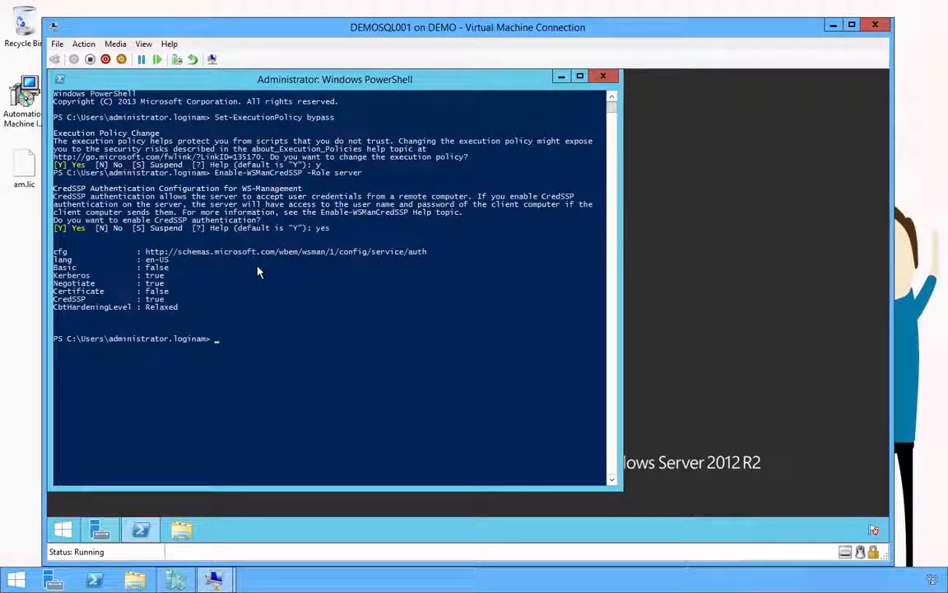
pyautogui.click(874, 25)
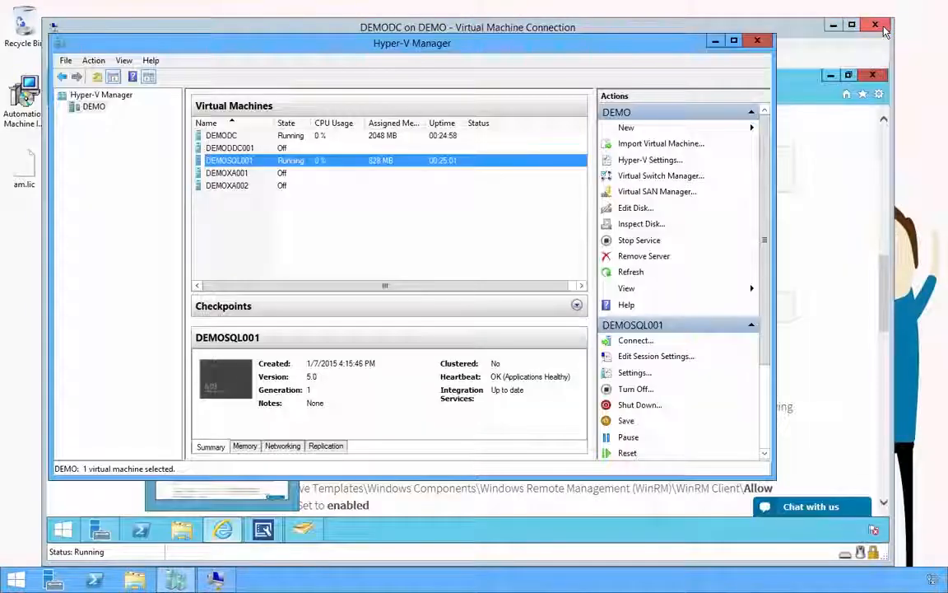
# Step: Run Test Connection on DEMOSQL001 and confirm service account, ping and CredSSP remoting all pass
pyautogui.click(786, 29)
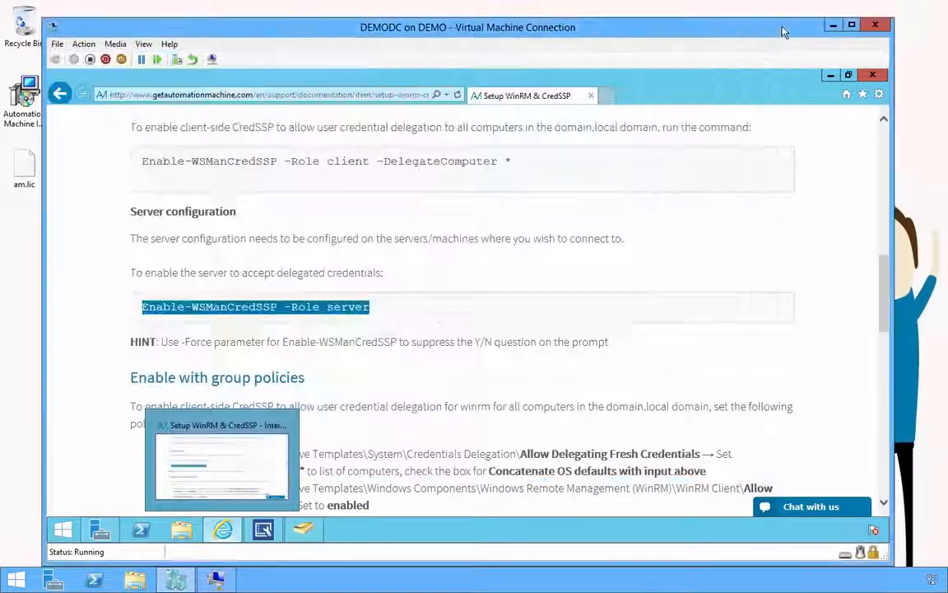
pyautogui.click(832, 75)
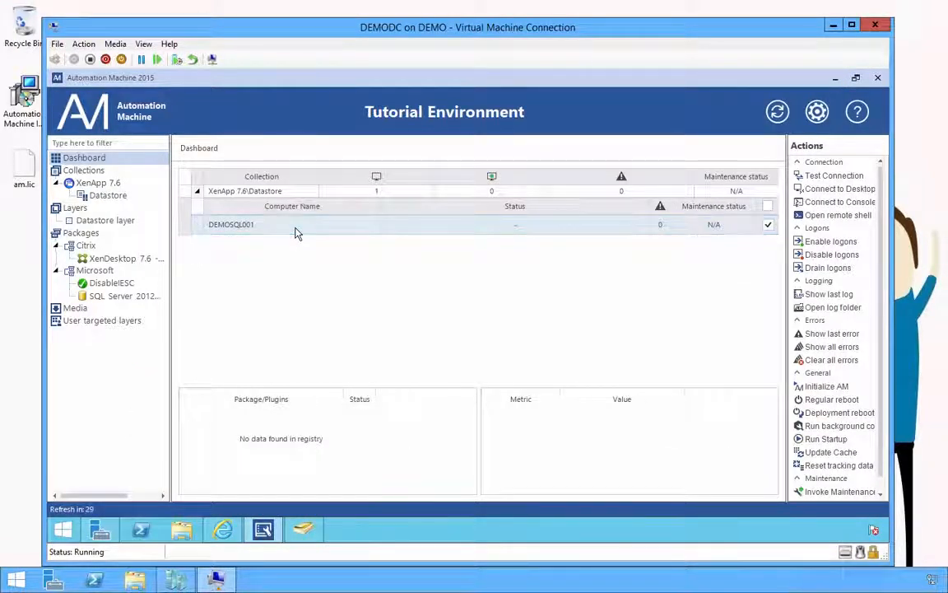
pyautogui.click(831, 176)
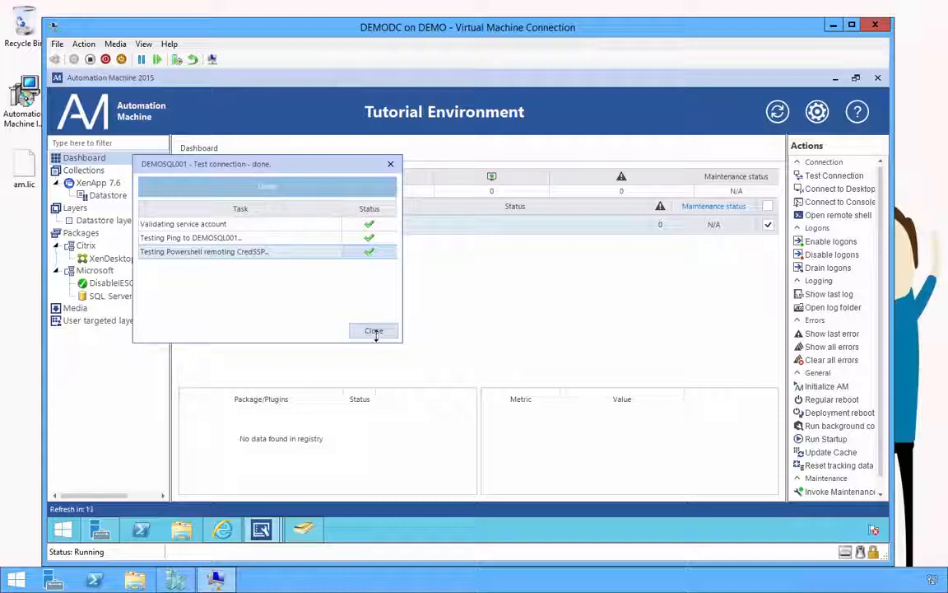
pyautogui.click(375, 332)
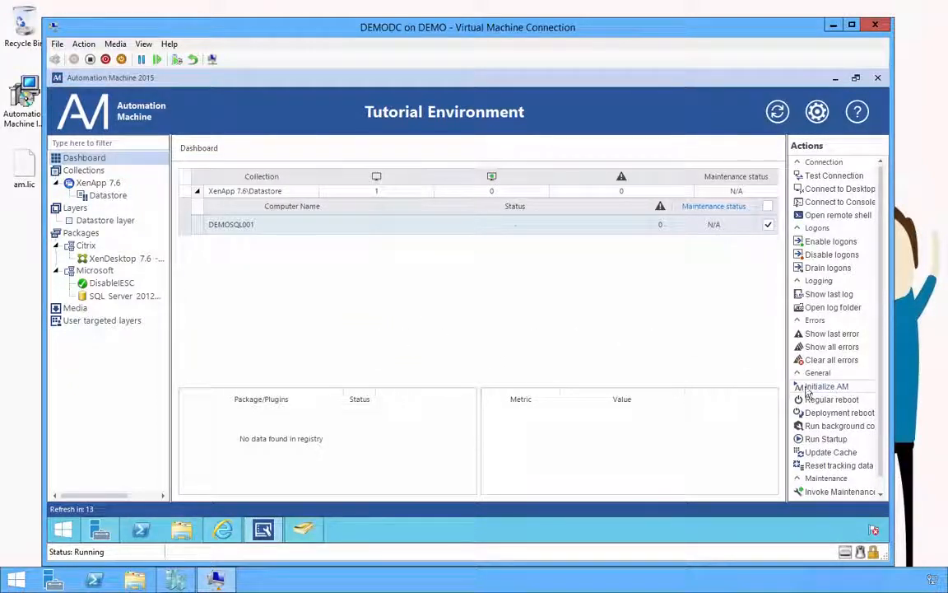
# Step: Run Initialize AM on DEMOSQL001 and wait through the reboot until it reports Ready
pyautogui.click(827, 386)
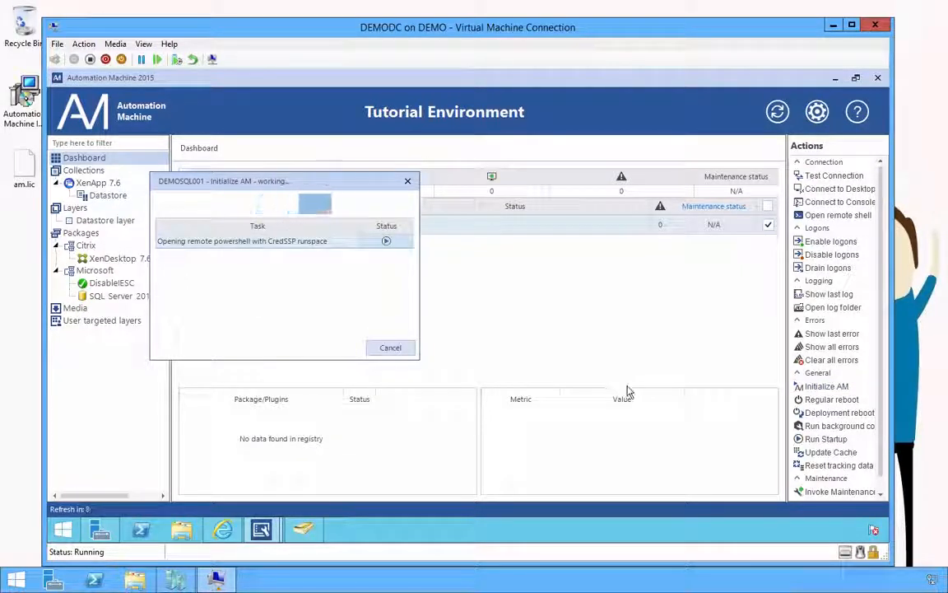
pyautogui.moveTo(628, 387); pyautogui.dragTo(627, 251)
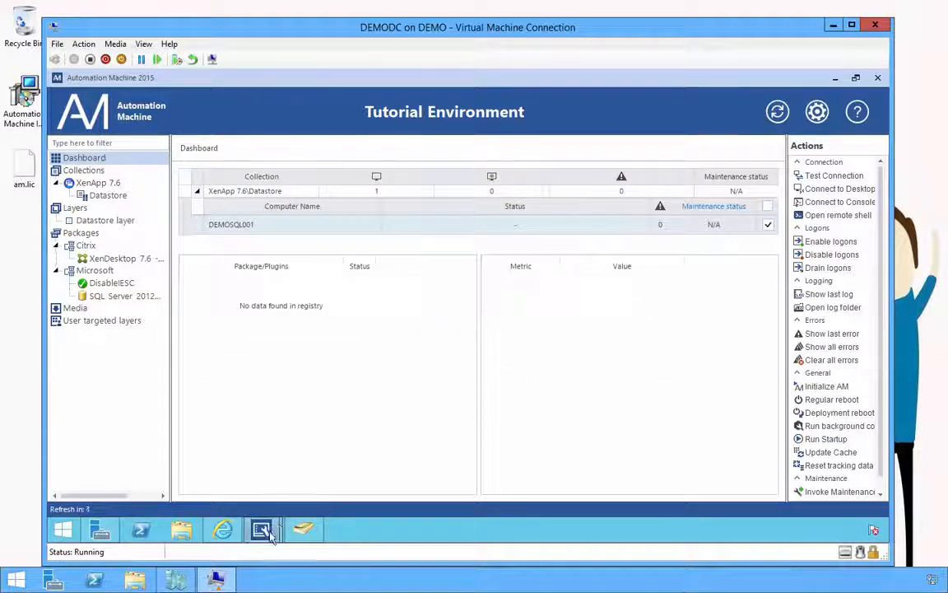
pyautogui.moveTo(262, 527)
pyautogui.click(303, 430)
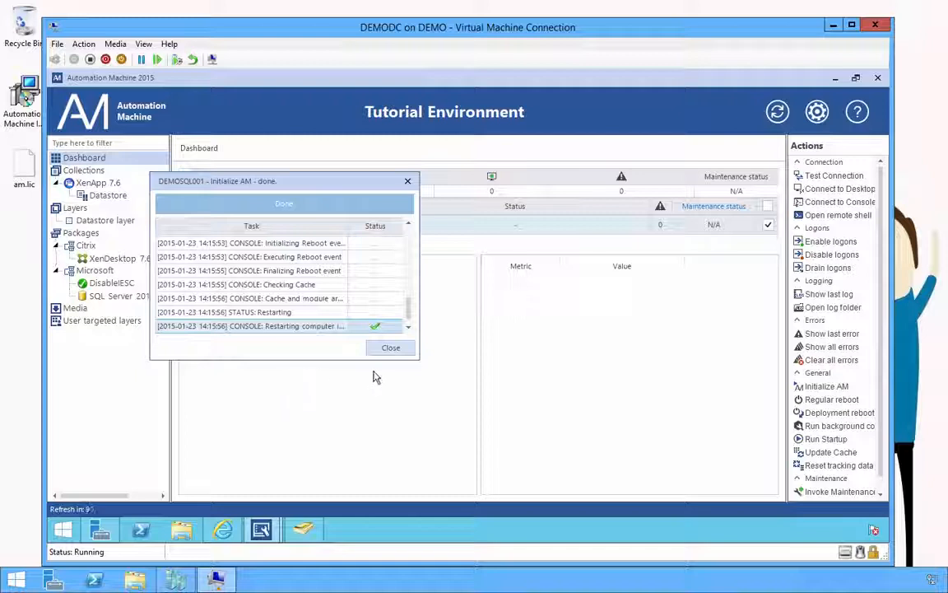
pyautogui.click(390, 348)
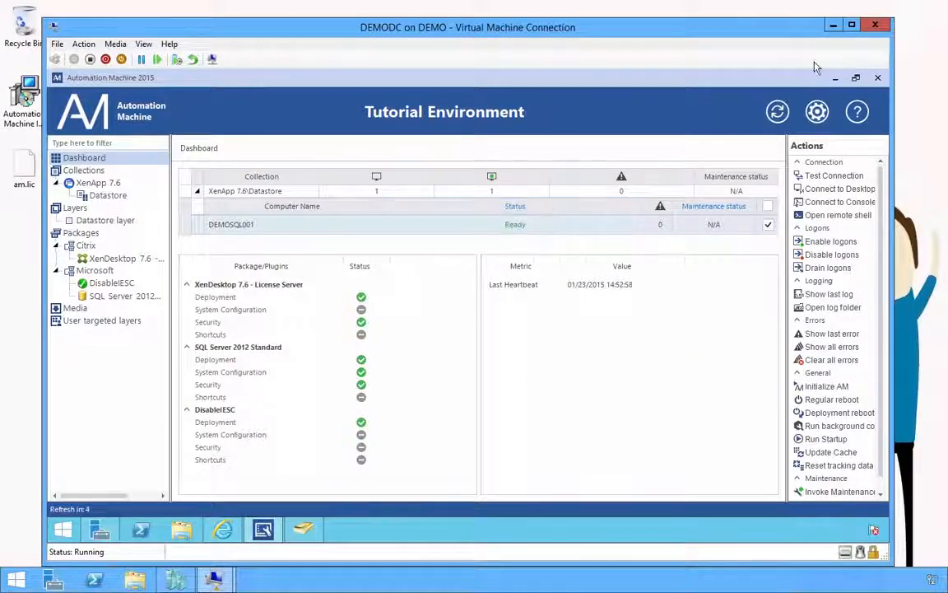
pyautogui.click(834, 29)
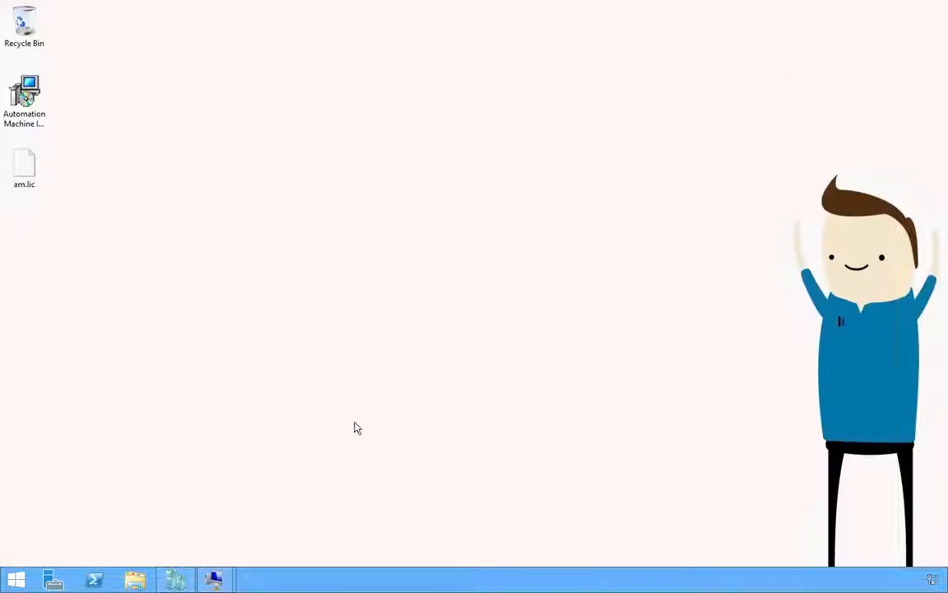
# Step: Sign in to DEMOSQL001 under Other user with the domain administrator account and password
pyautogui.moveTo(216, 582)
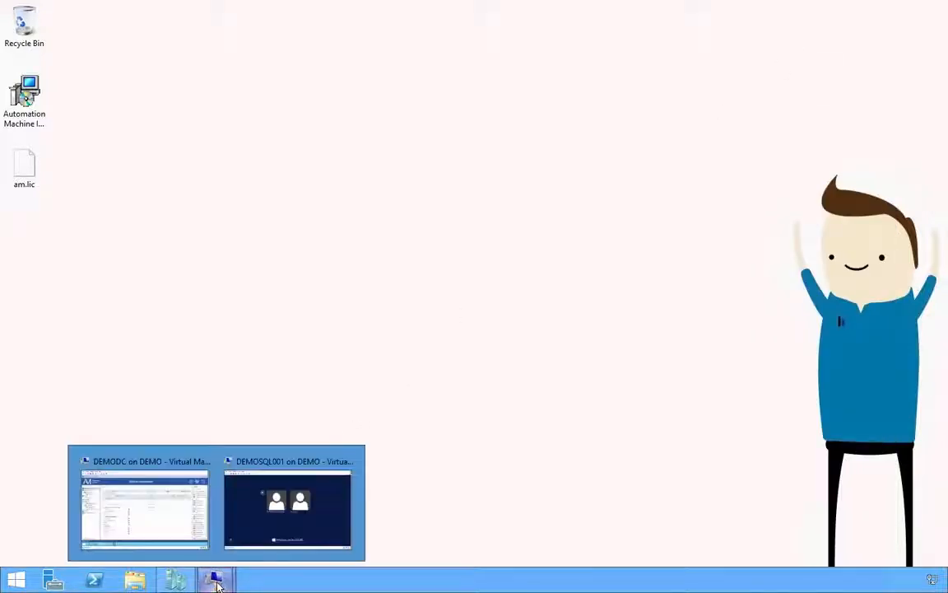
pyautogui.click(301, 517)
pyautogui.click(425, 282)
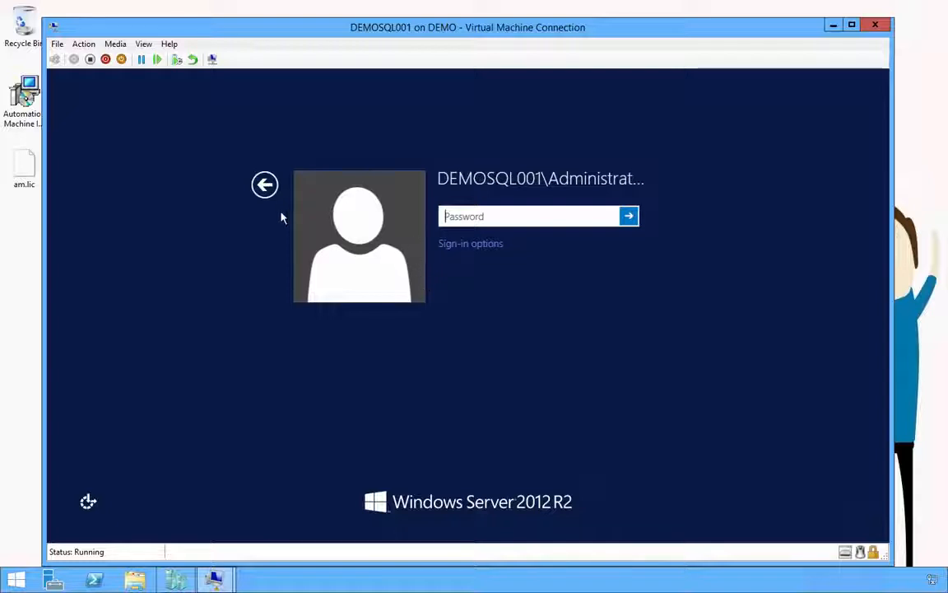
pyautogui.click(265, 186)
pyautogui.click(507, 238)
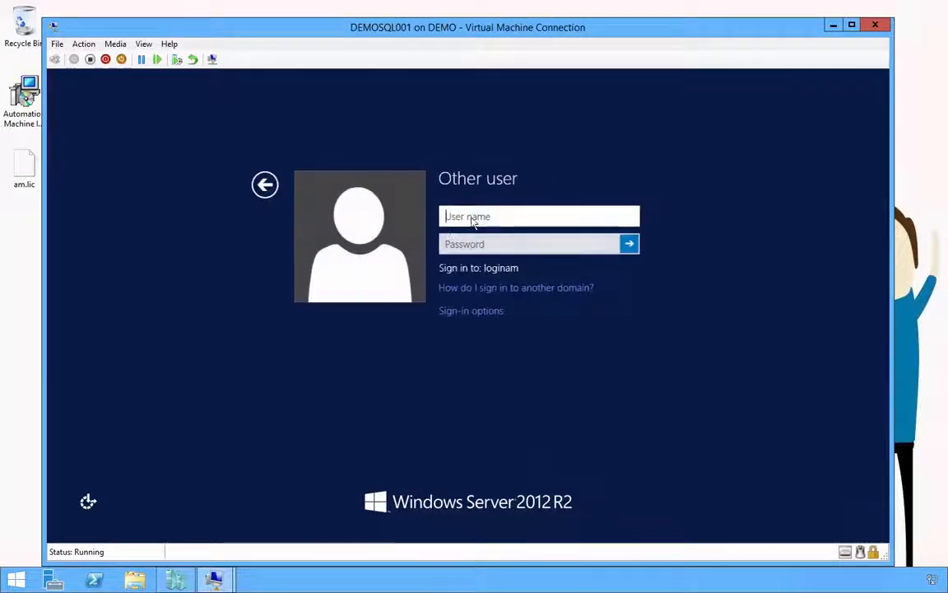
pyautogui.write('loginam\\')
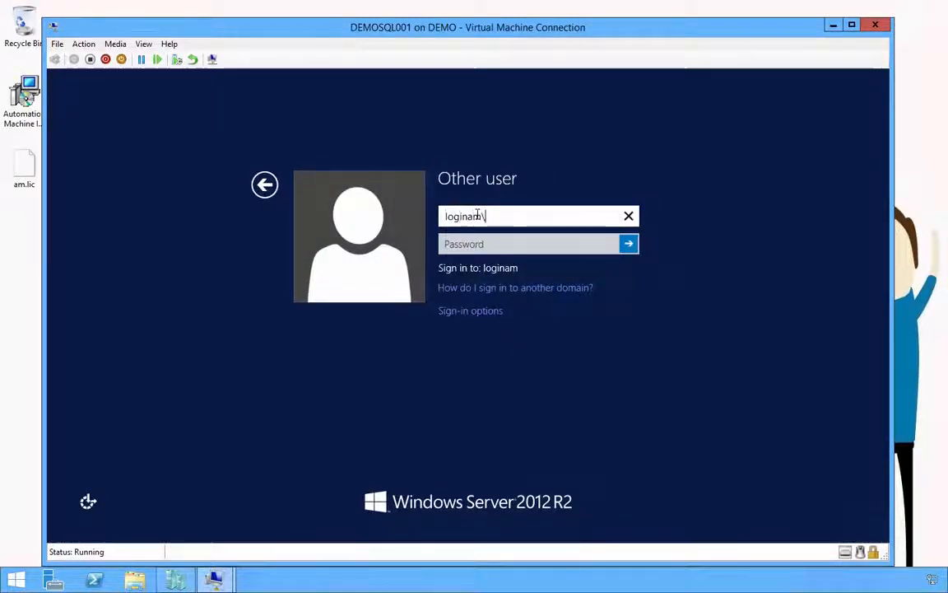
pyautogui.write('administr')
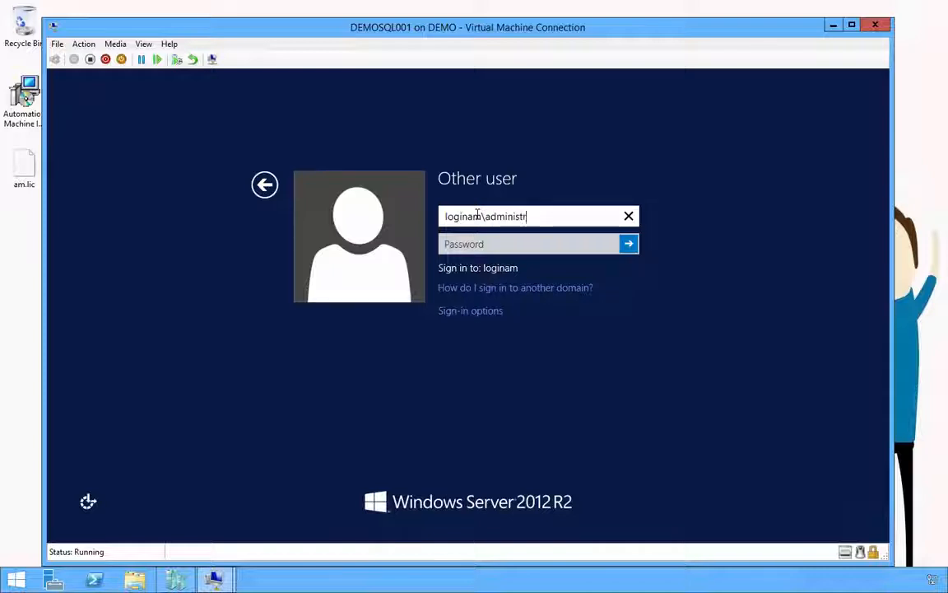
pyautogui.write('ator')
pyautogui.press('Tab')
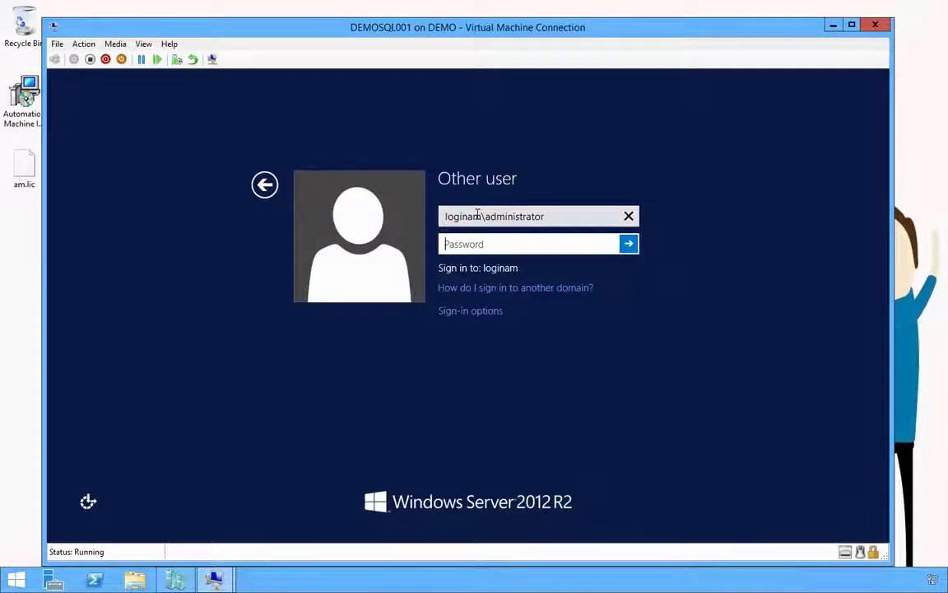
pyautogui.write('••')
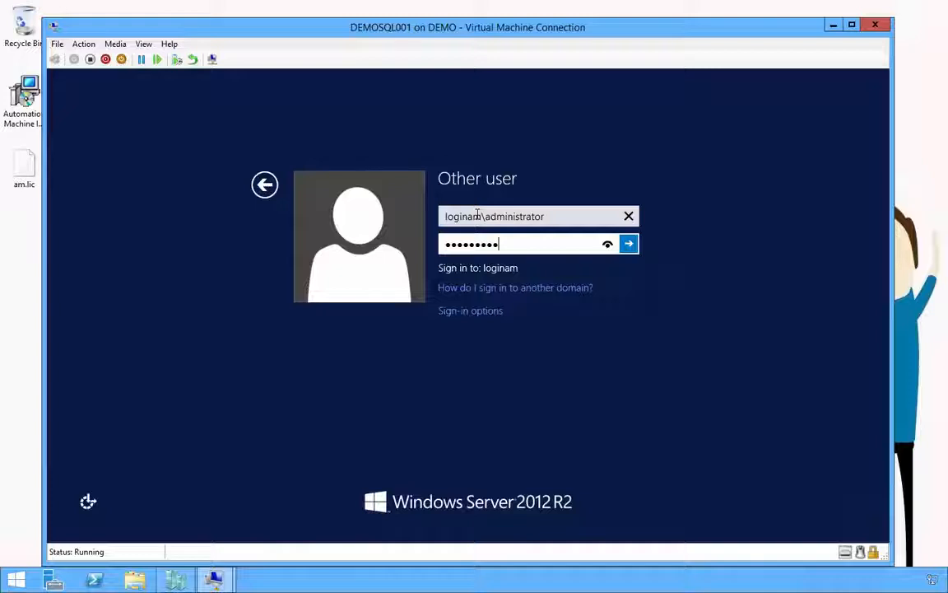
pyautogui.press('Return')
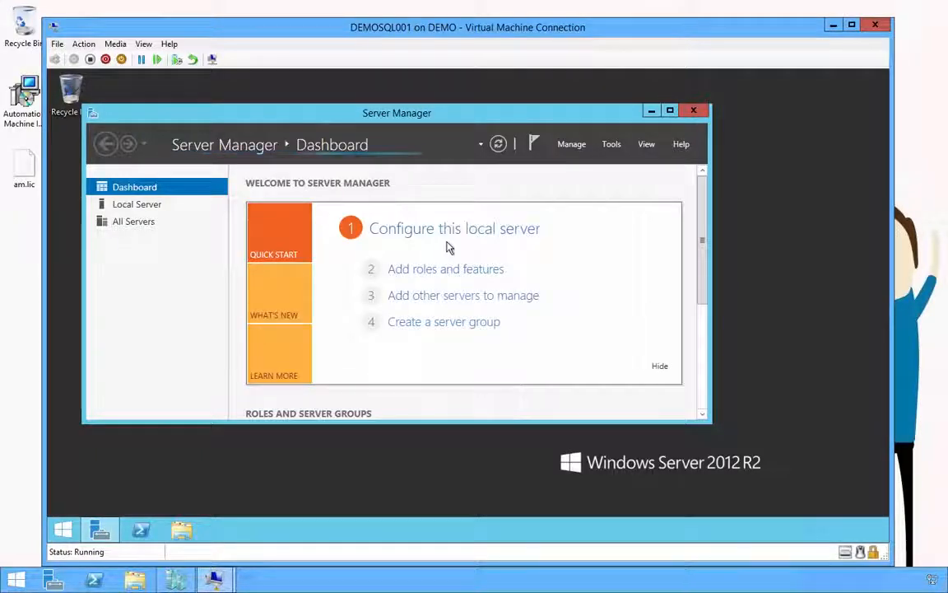
# Step: Launch SQL Server Management Studio from the Start screen's Apps list
pyautogui.click(69, 527)
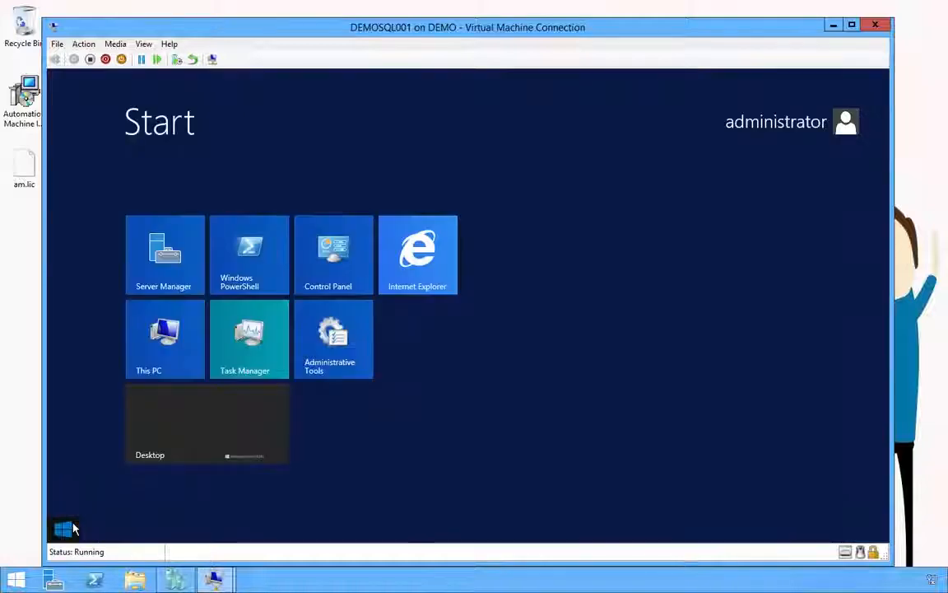
pyautogui.click(135, 502)
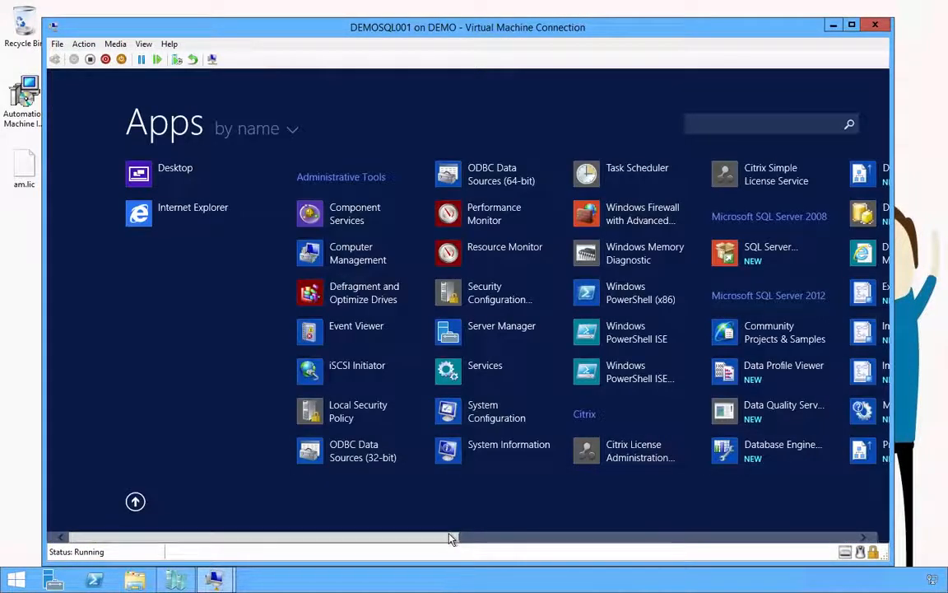
pyautogui.moveTo(451, 535); pyautogui.dragTo(601, 538)
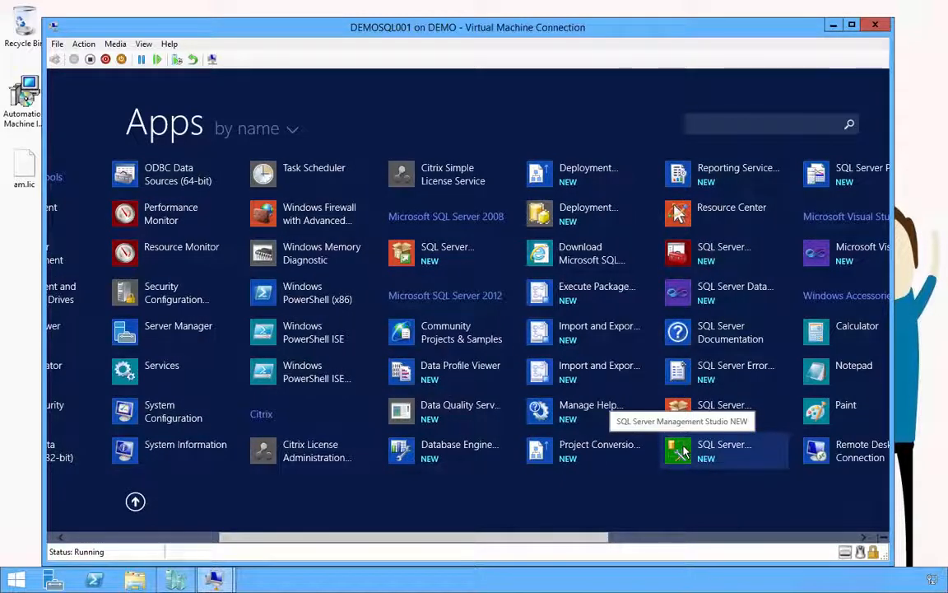
pyautogui.click(682, 451)
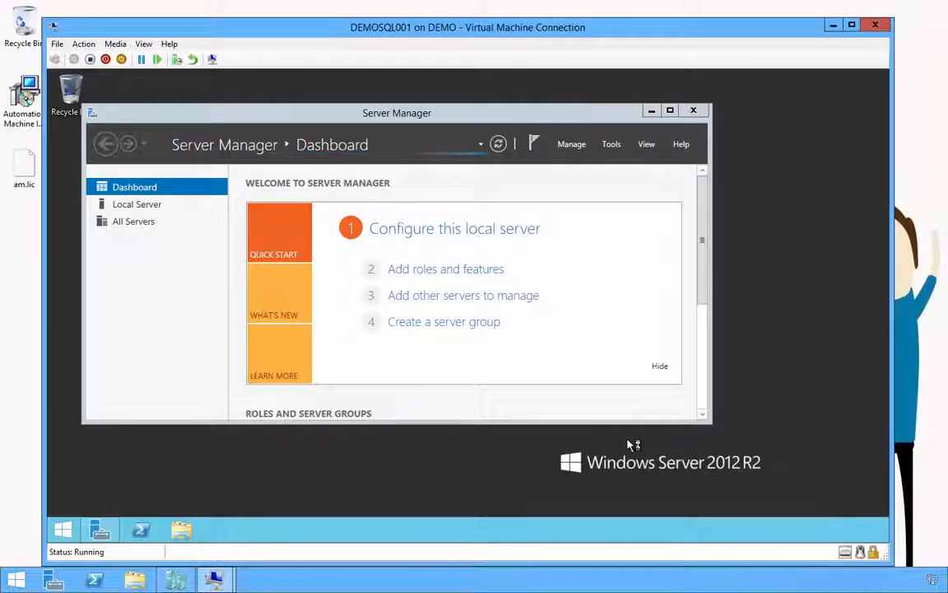
# Step: Launch Citrix License Administration Console from Apps, opening it in Internet Explorer
pyautogui.click(64, 527)
pyautogui.click(134, 500)
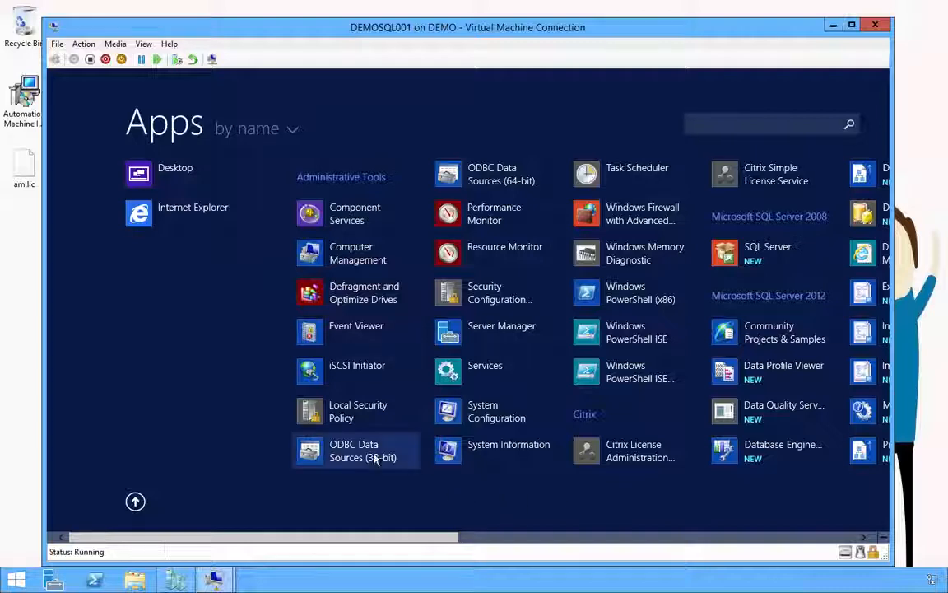
pyautogui.click(654, 454)
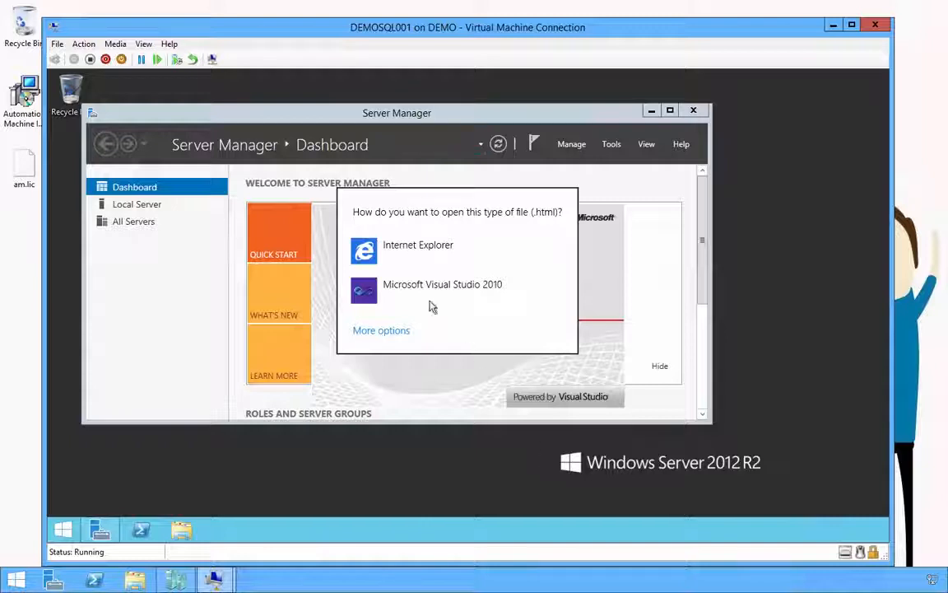
pyautogui.click(428, 251)
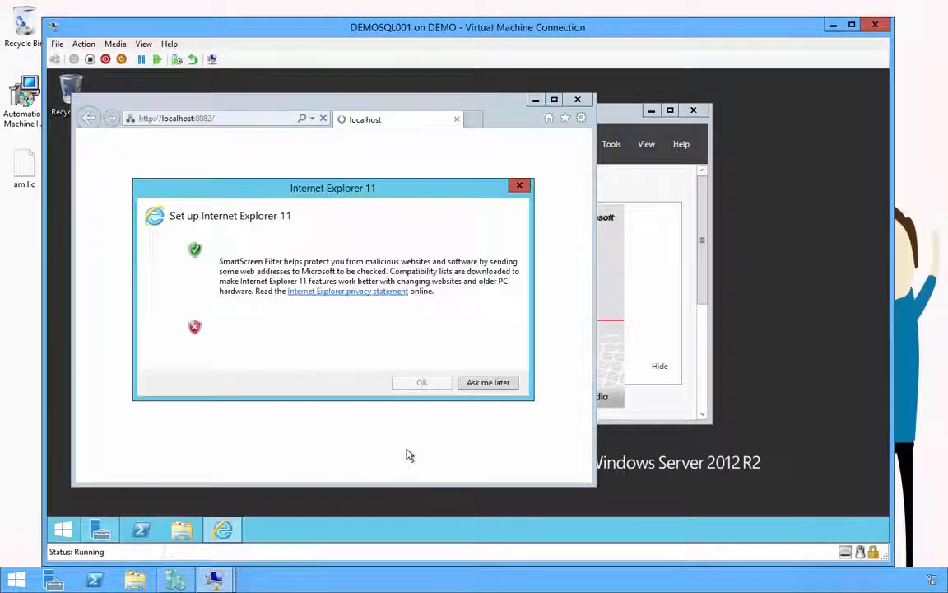
# Step: Dismiss the Internet Explorer first-run setup and open the license console's Administration area
pyautogui.click(520, 188)
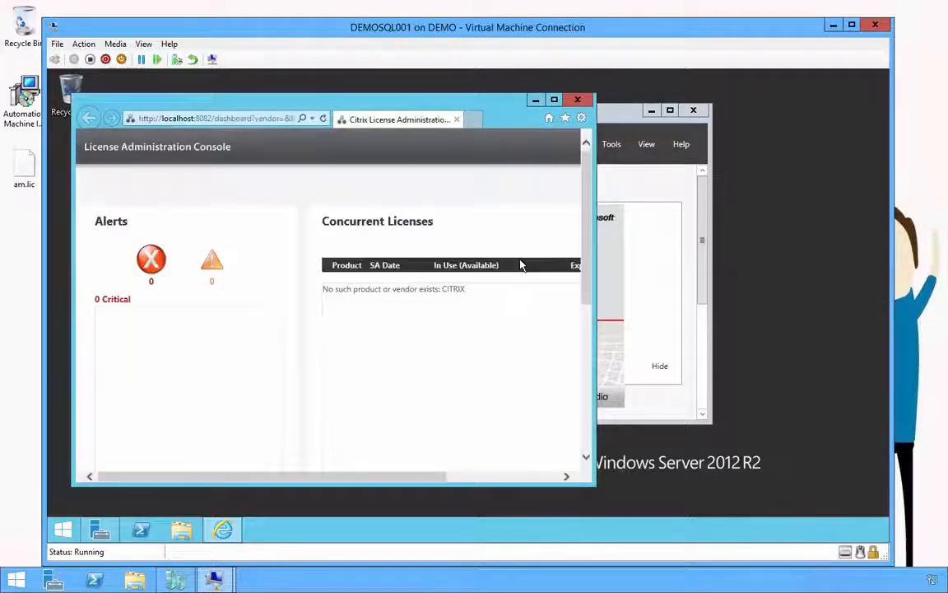
pyautogui.moveTo(596, 257); pyautogui.dragTo(781, 256)
pyautogui.click(721, 190)
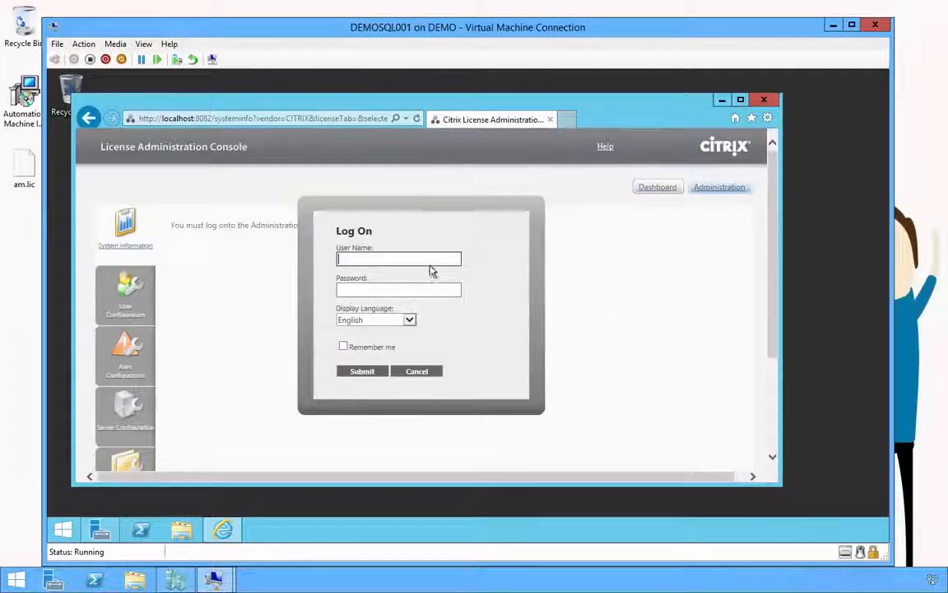
# Step: Log on as domain administrator, review the three Administrator-role users in User Configuration, then close
pyautogui.write('loginam\\')
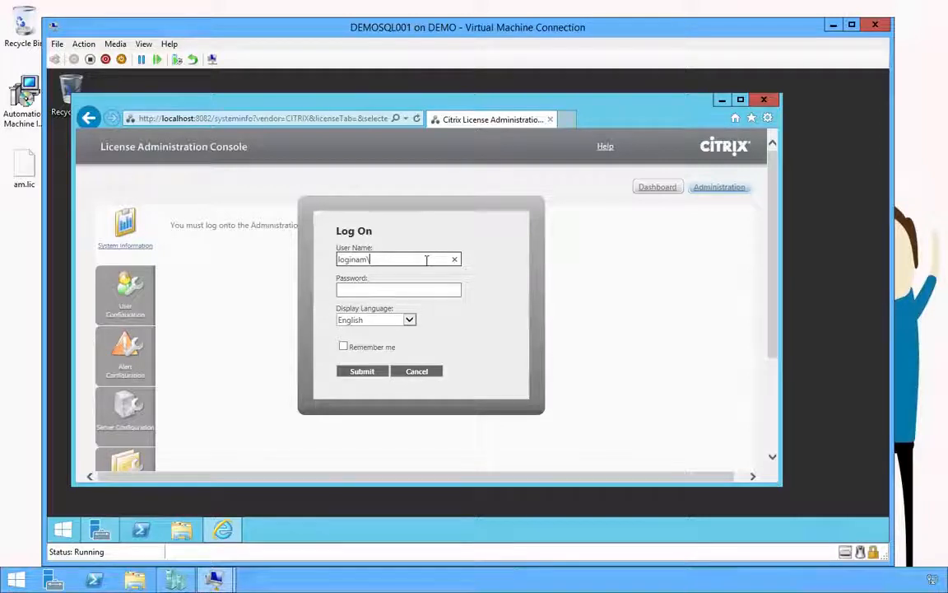
pyautogui.write('administra')
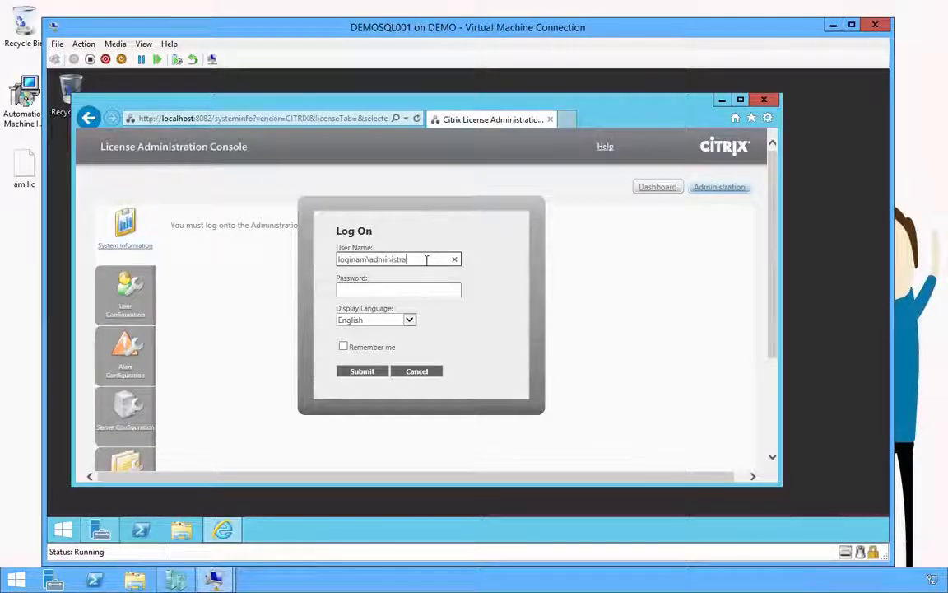
pyautogui.write('tor')
pyautogui.press('Tab')
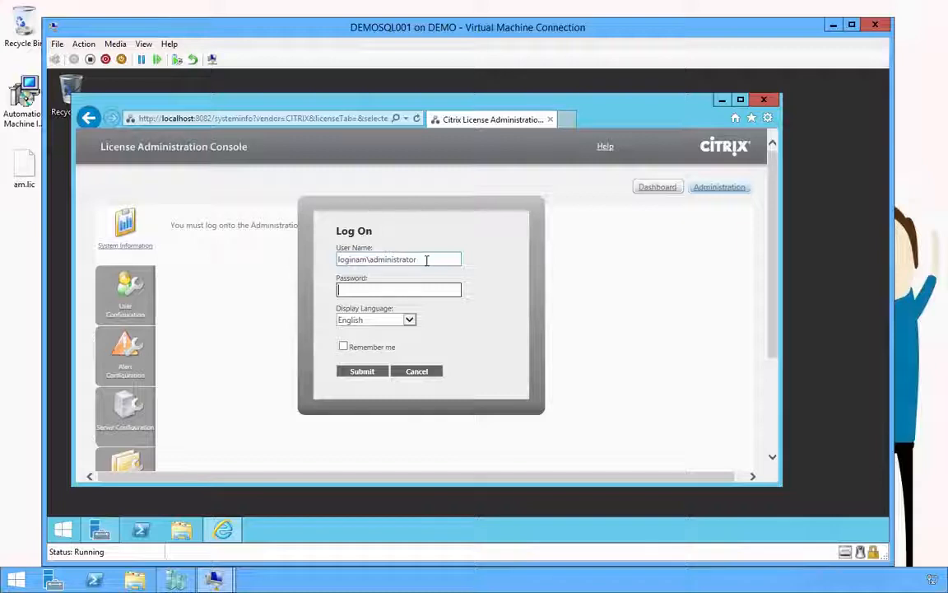
pyautogui.write('•••••••')
pyautogui.press('Return')
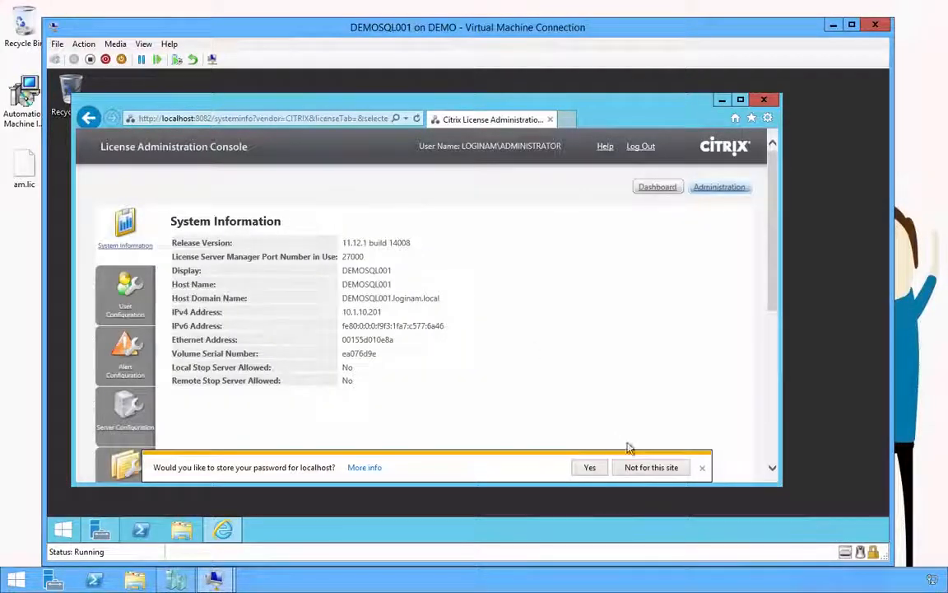
pyautogui.click(643, 468)
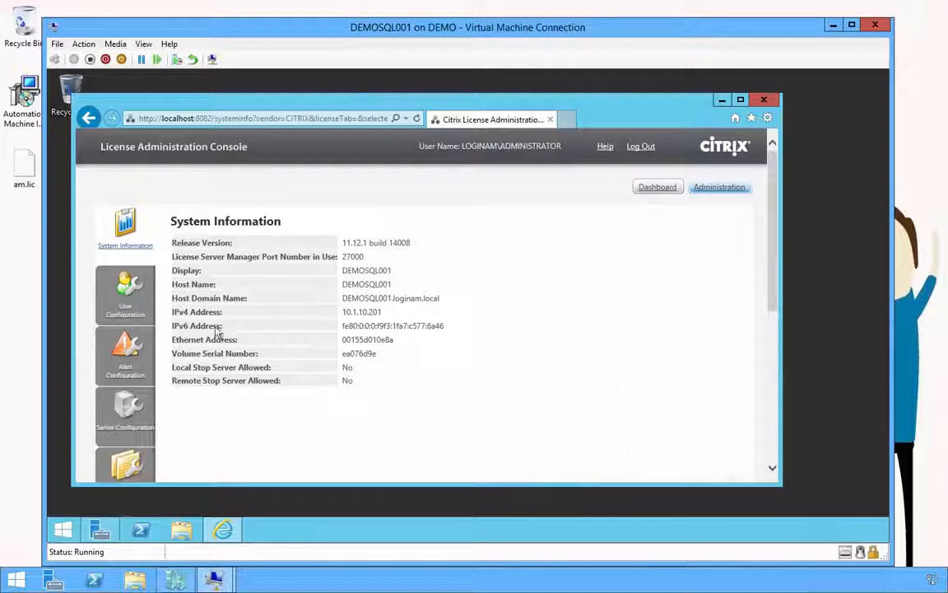
pyautogui.click(133, 292)
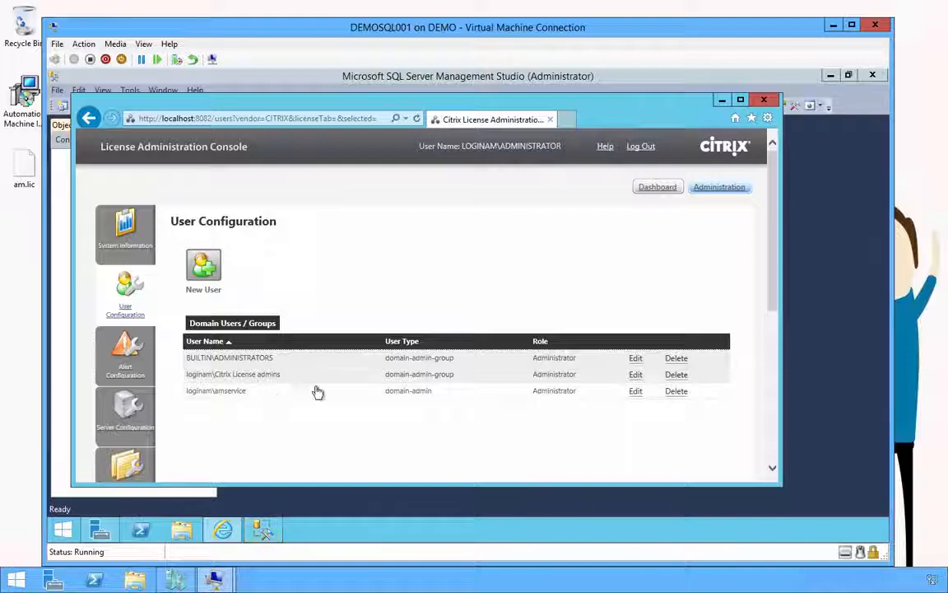
pyautogui.click(760, 102)
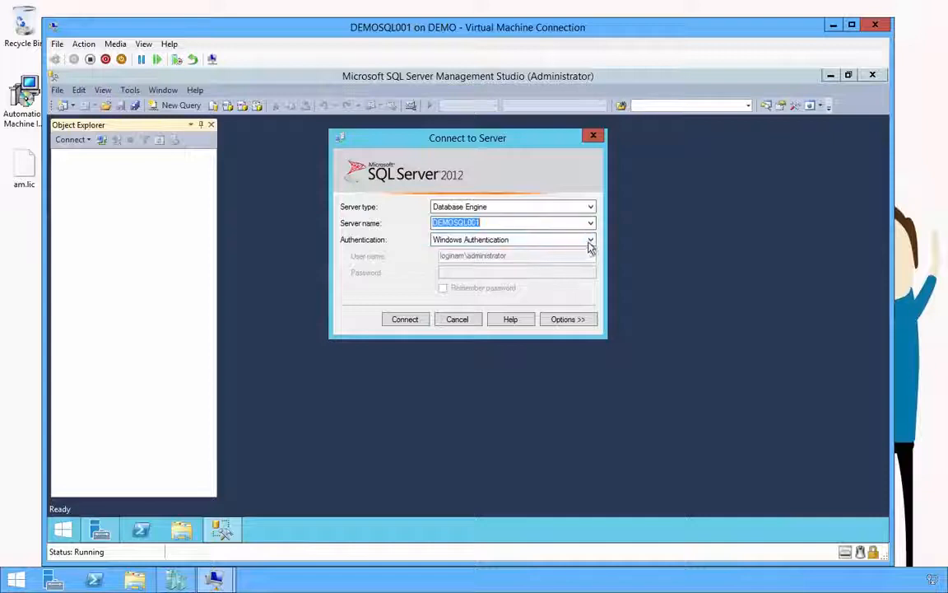
# Step: Connect to DEMOSQL001 with SQL Server Authentication using the sa login and its password
pyautogui.click(589, 243)
pyautogui.click(563, 262)
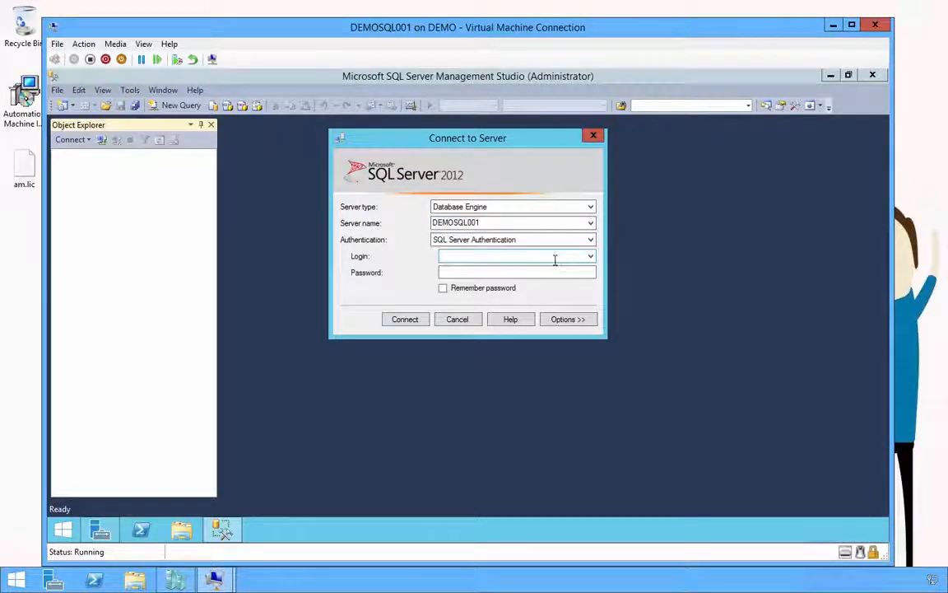
pyautogui.write('sa')
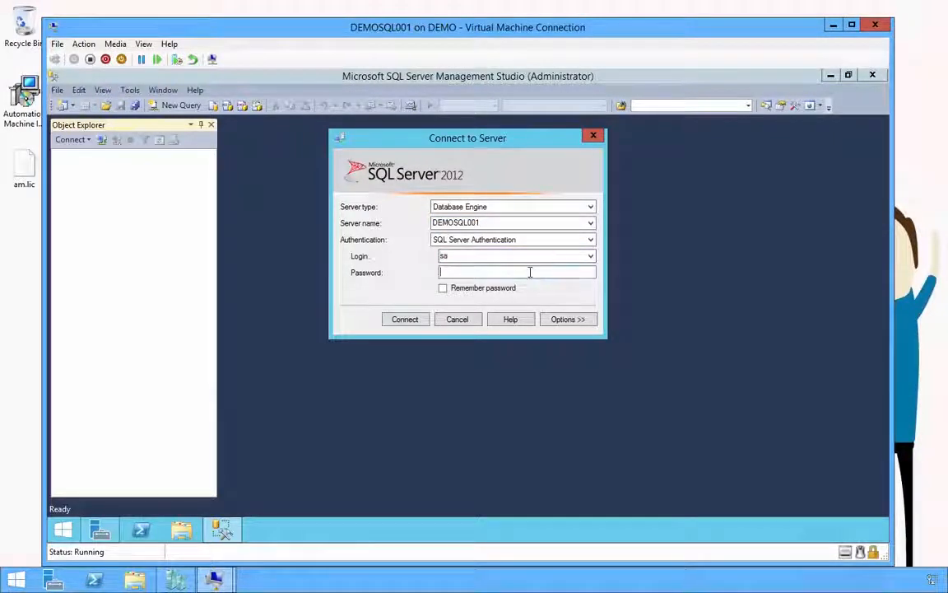
pyautogui.write('**')
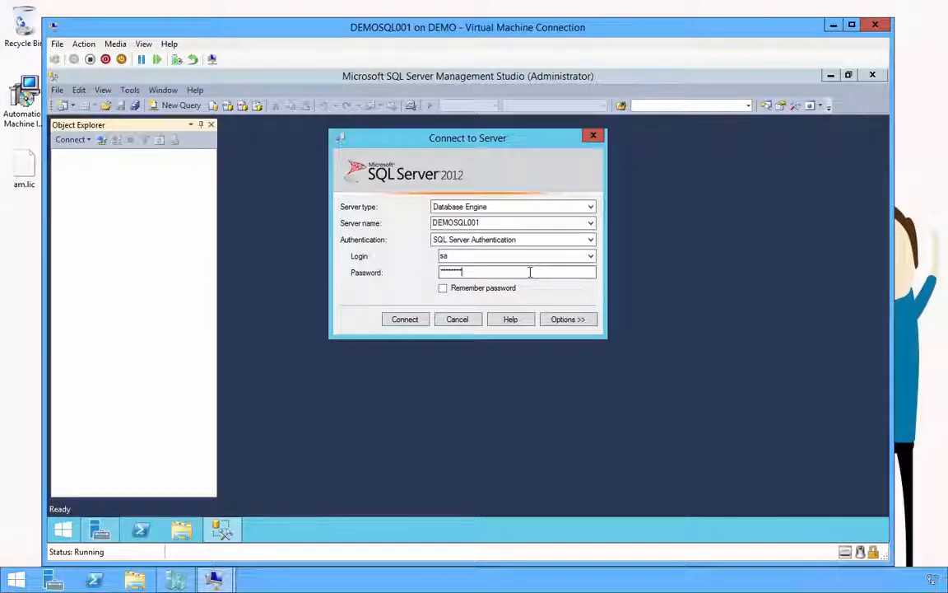
pyautogui.press('Return')
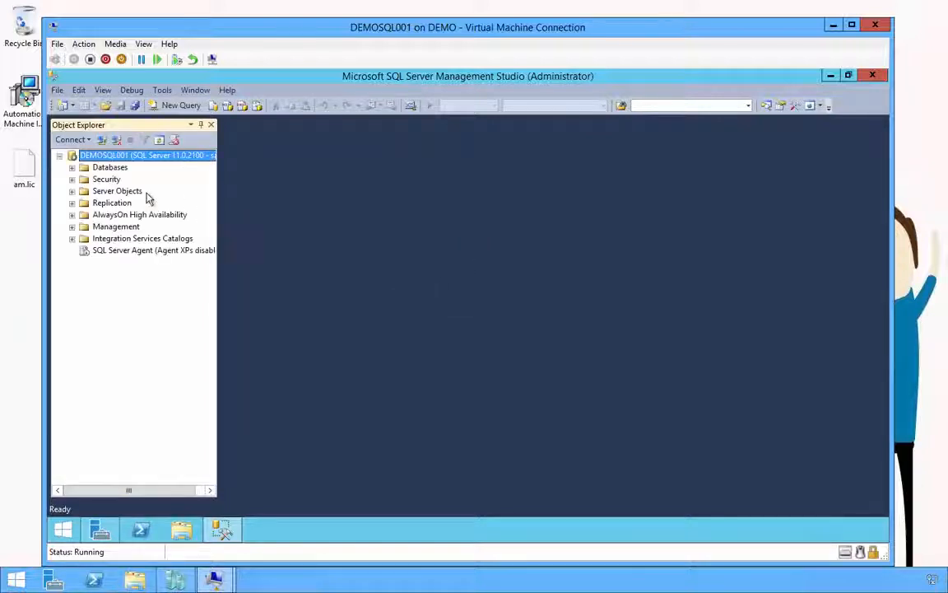
# Step: Expand the Databases folder in Object Explorer to show System Databases and Database Snapshots
pyautogui.click(111, 168)
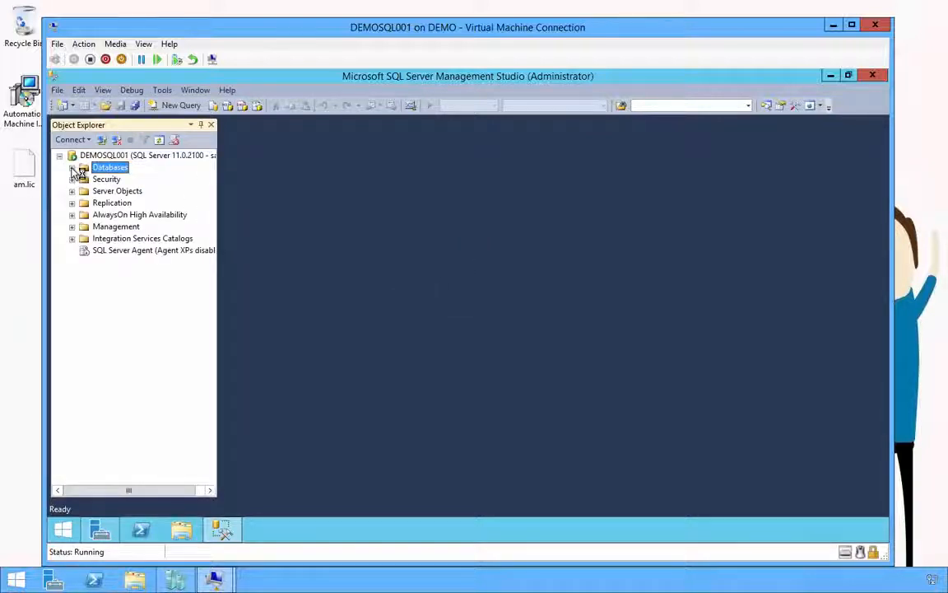
pyautogui.click(71, 168)
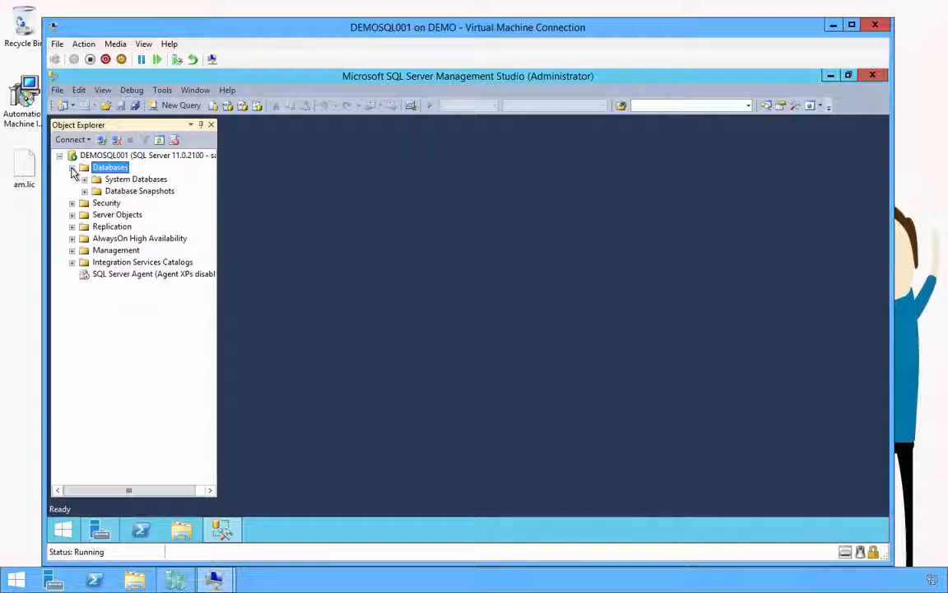
pyautogui.click(115, 181)
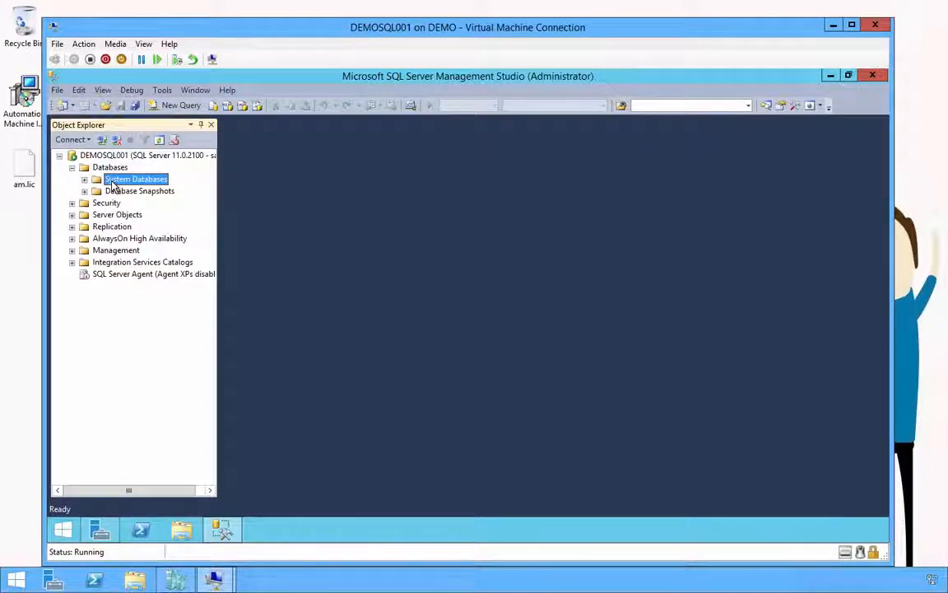
# Step: Close SQL Server Management Studio and show Server Manager's Local Server properties full-screen
pyautogui.click(864, 76)
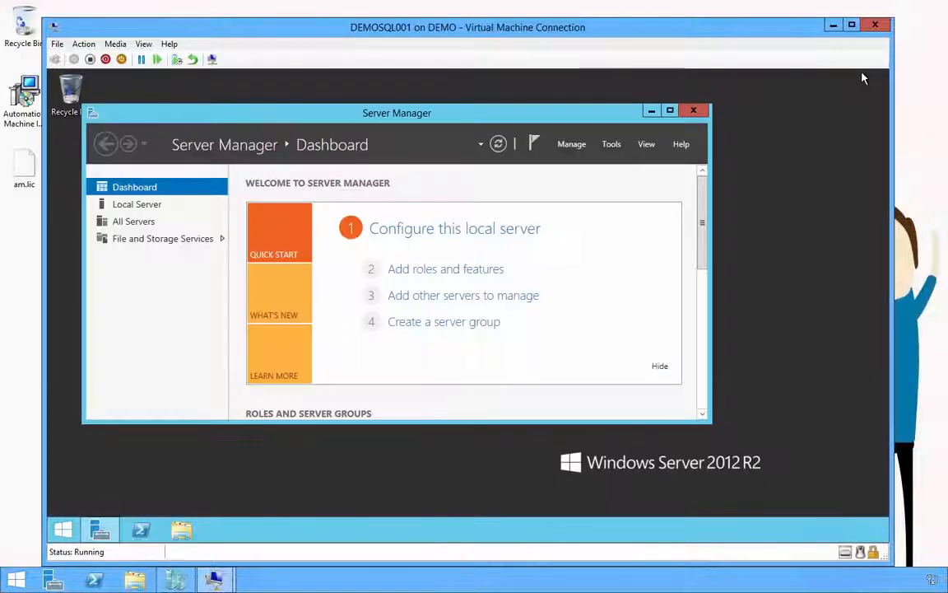
pyautogui.click(127, 205)
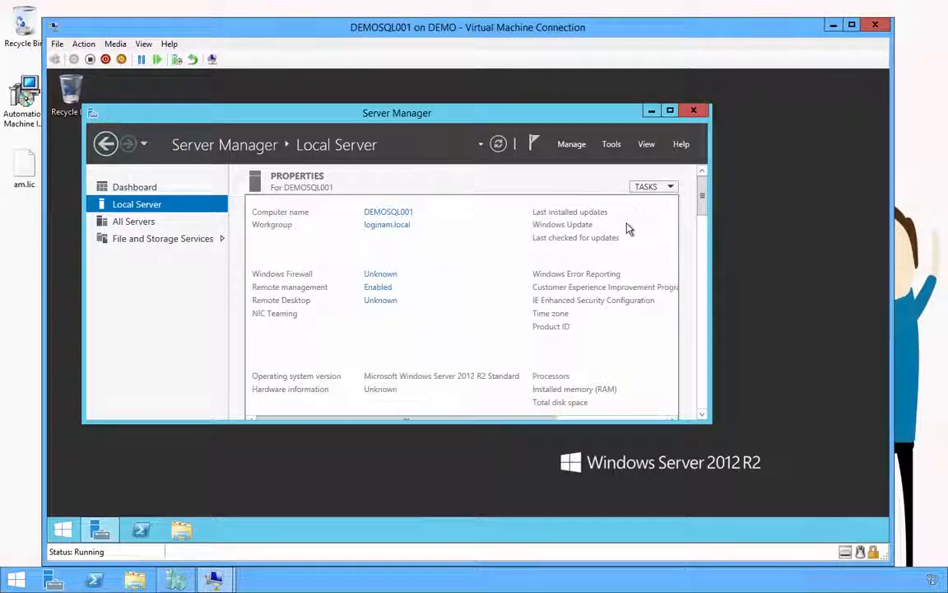
pyautogui.click(670, 111)
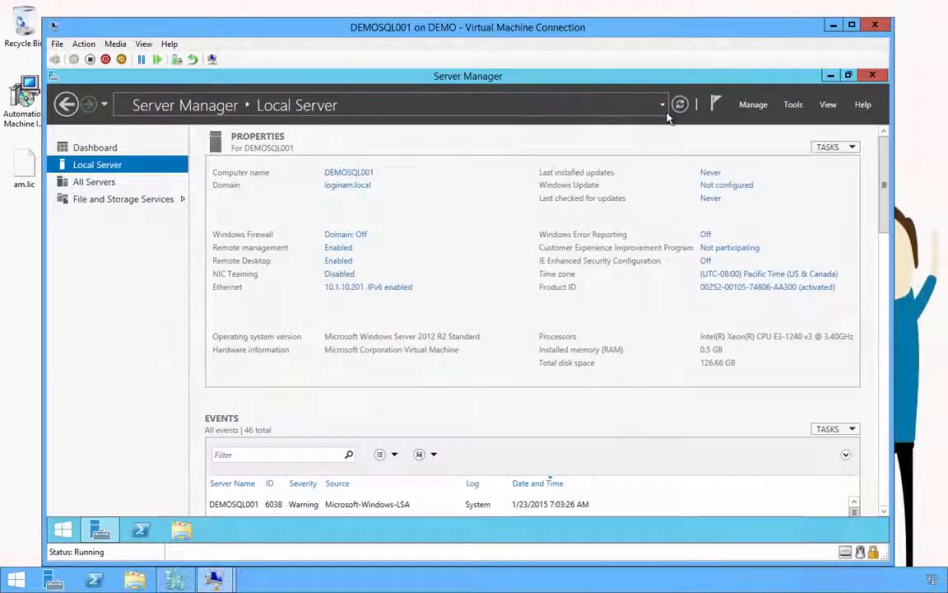
# Step: Confirm IE Enhanced Security Configuration is Off, then close Server Manager and minimize the VM window
pyautogui.click(705, 262)
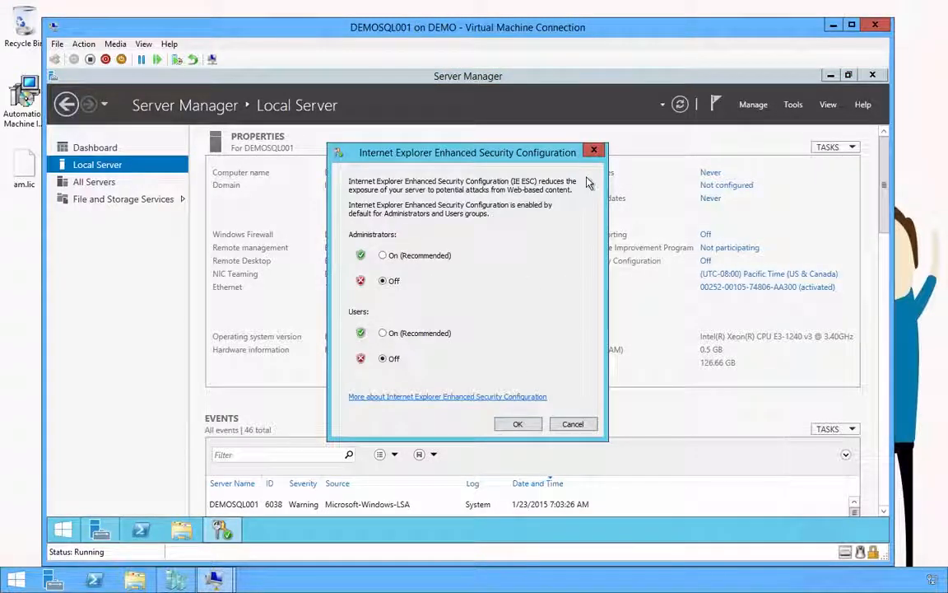
pyautogui.click(568, 429)
pyautogui.click(878, 79)
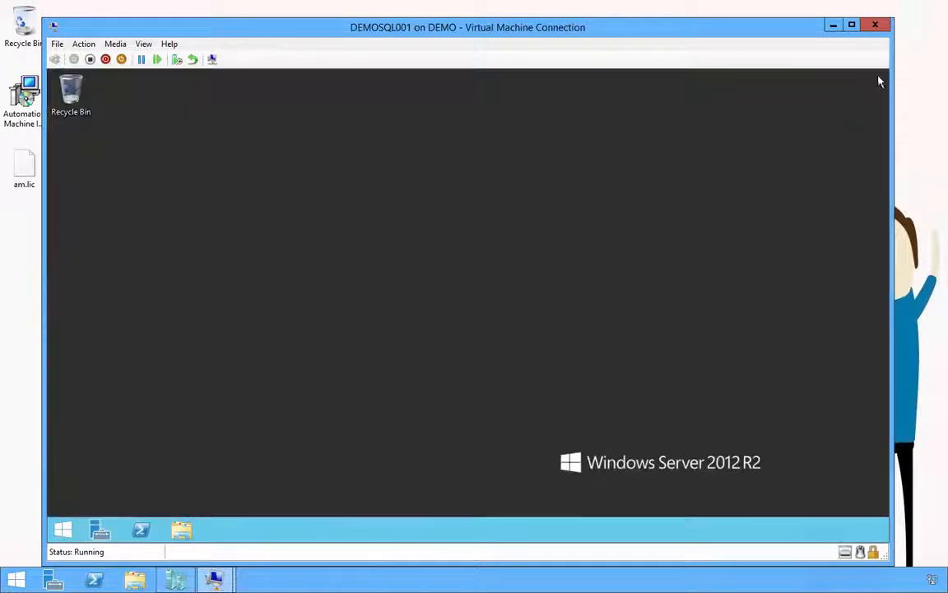
pyautogui.click(834, 24)
# Step: On DEMODC, open the Automation Machine log folder and the newest startup log, then close Notepad
pyautogui.moveTo(222, 580)
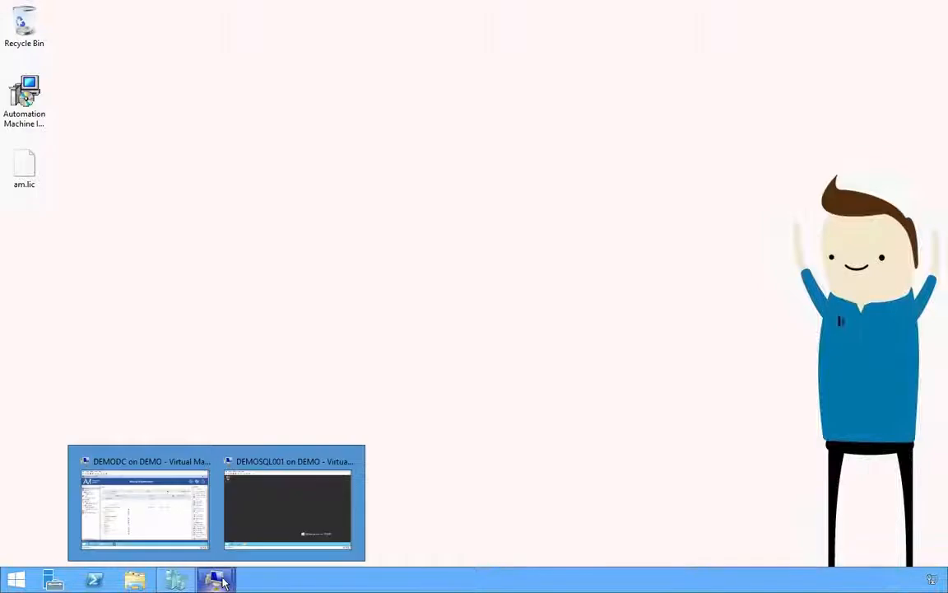
pyautogui.click(130, 493)
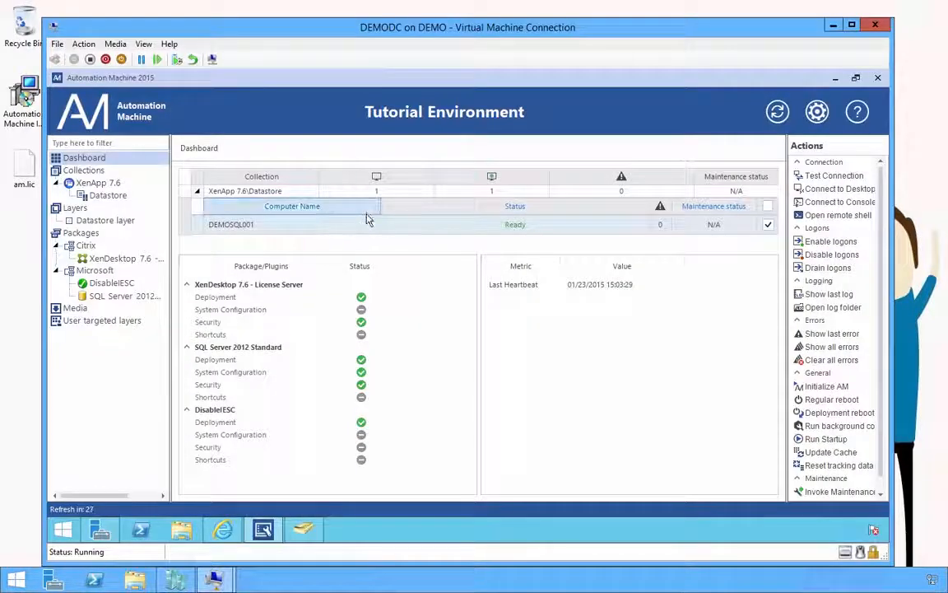
pyautogui.click(829, 309)
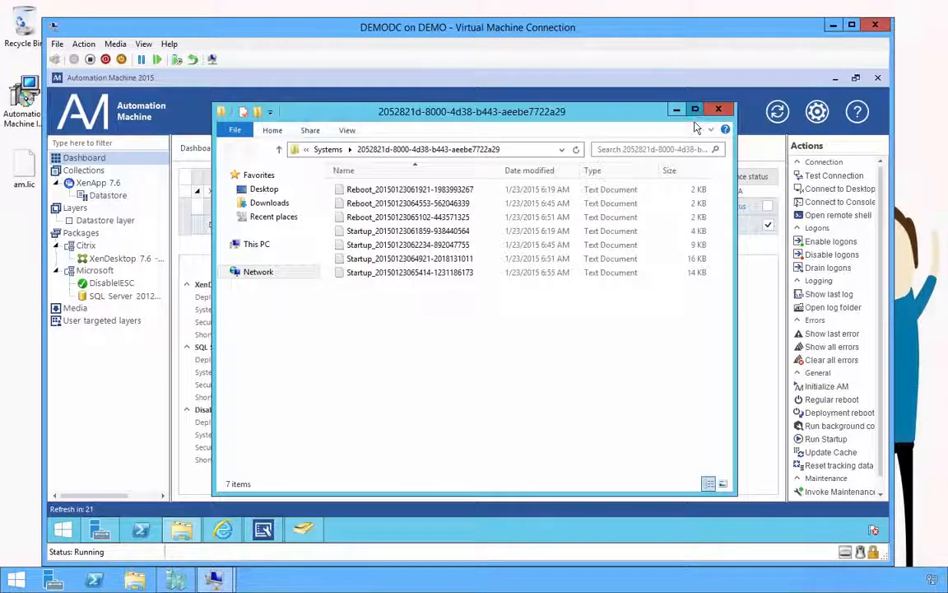
pyautogui.click(696, 110)
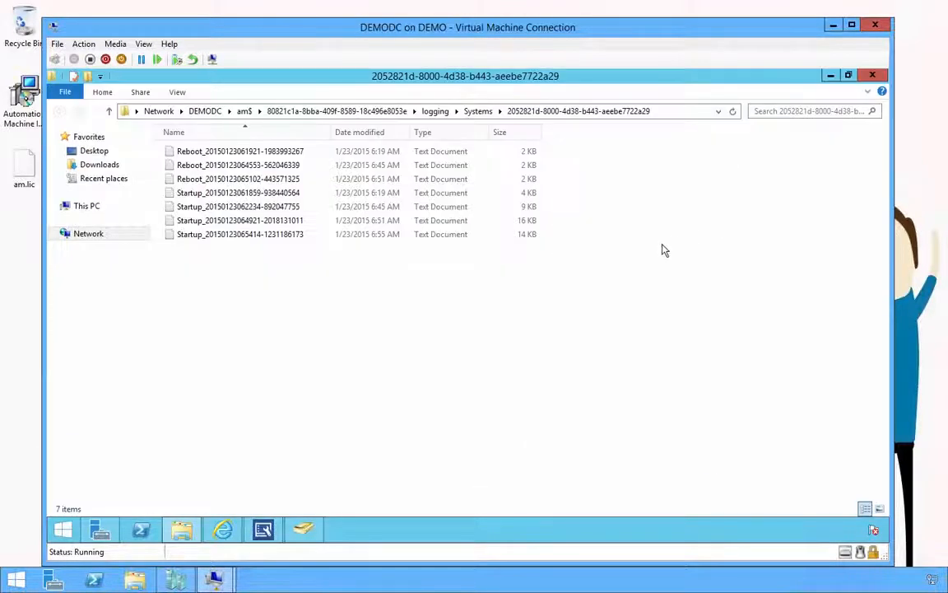
pyautogui.doubleClick(243, 235)
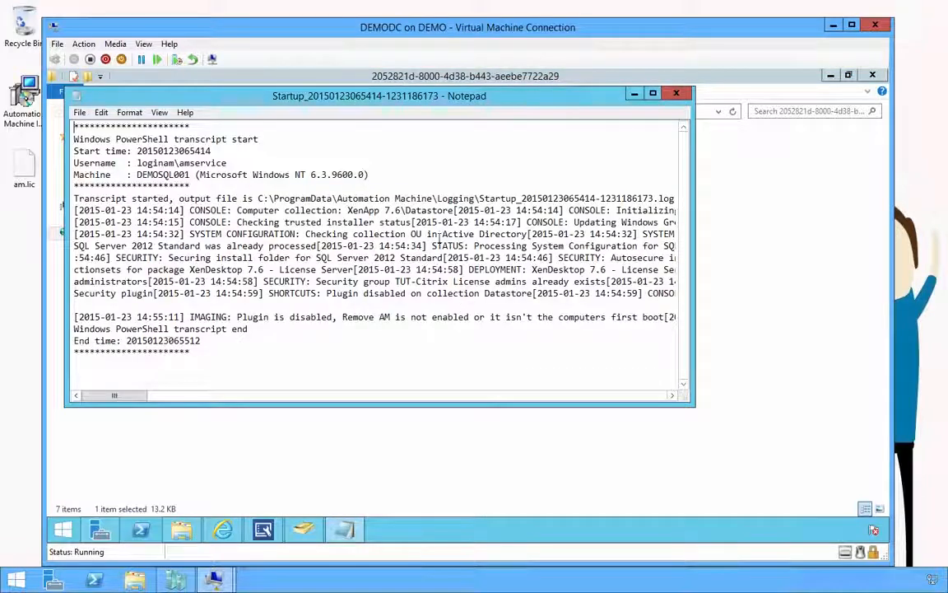
pyautogui.hotkey('alt', 'F4')
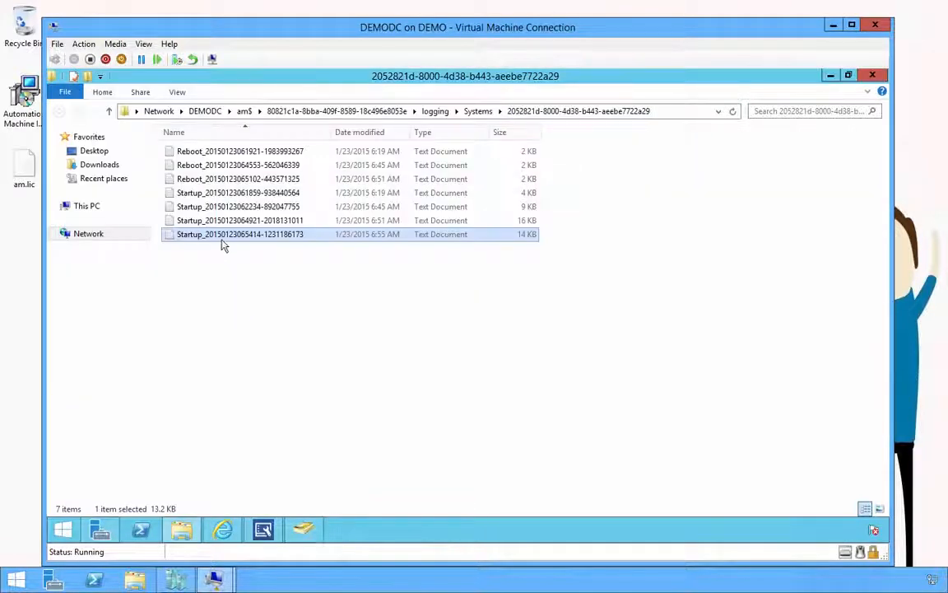
# Step: Reopen the newest startup log in WordPad, making WordPad the program for all .log files
pyautogui.rightClick(221, 239)
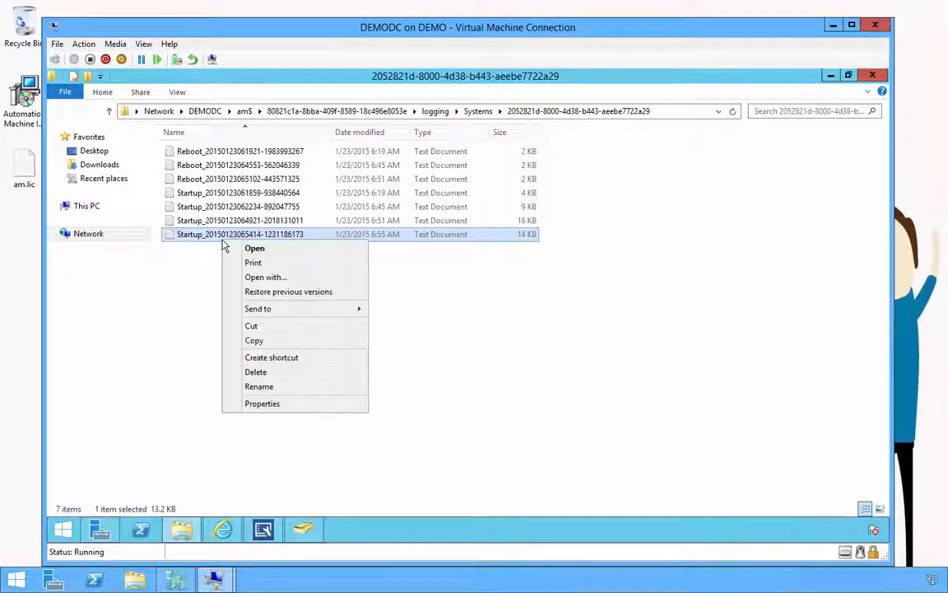
pyautogui.click(284, 277)
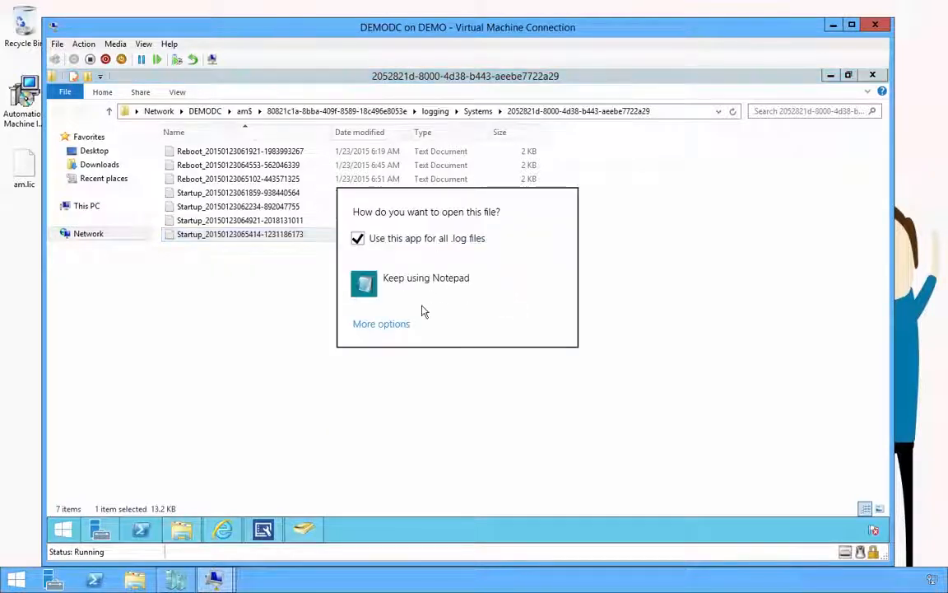
pyautogui.click(383, 325)
pyautogui.click(401, 399)
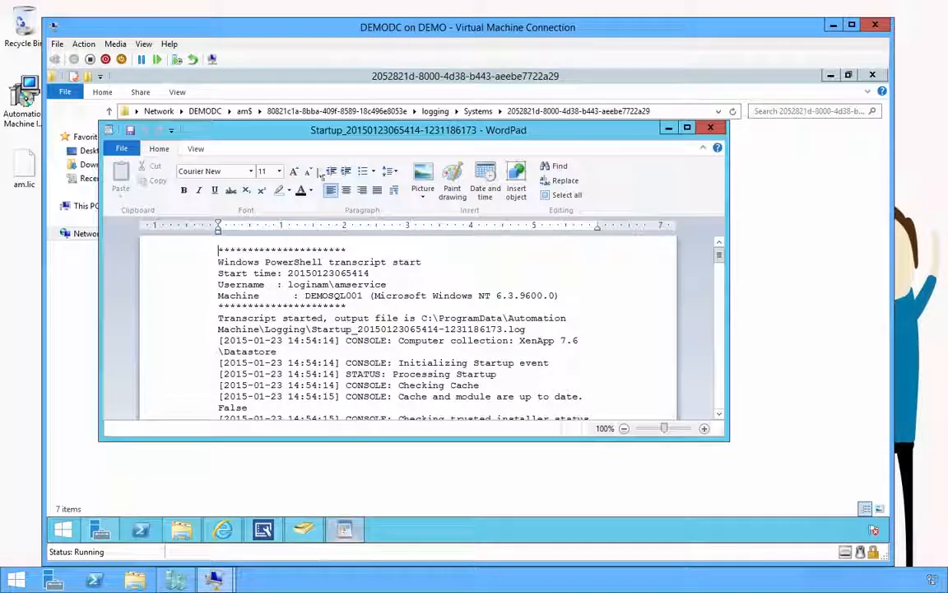
# Step: Set WordPad to No wrap, read the log down to STATUS: Ready, then close WordPad and the folder
pyautogui.click(196, 149)
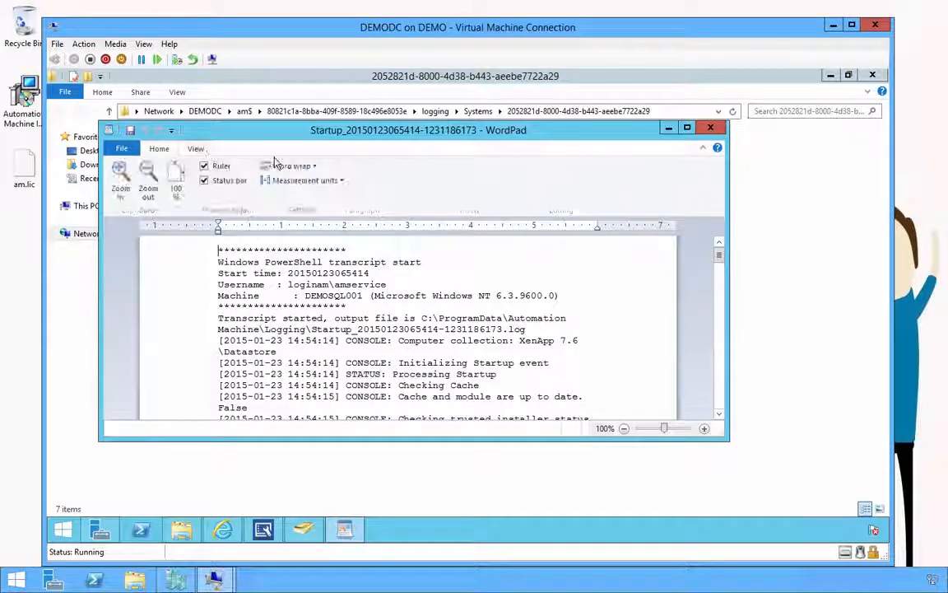
pyautogui.click(288, 165)
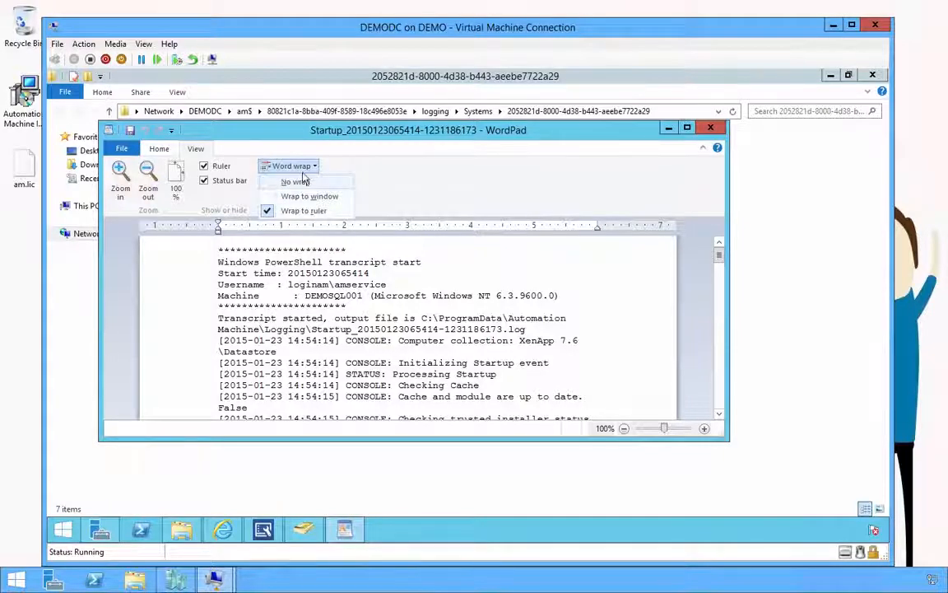
pyautogui.click(295, 181)
pyautogui.doubleClick(360, 129)
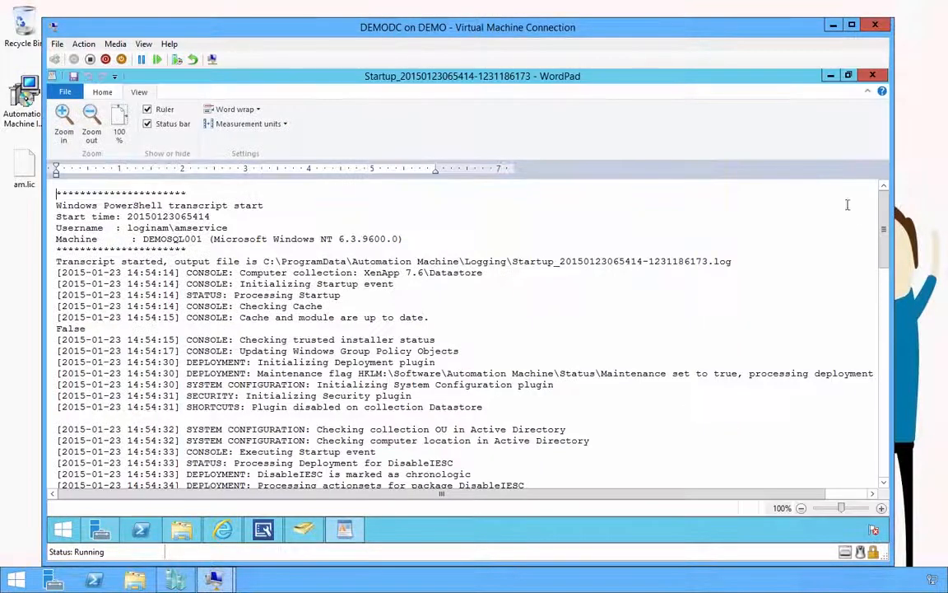
pyautogui.moveTo(886, 222); pyautogui.dragTo(887, 436)
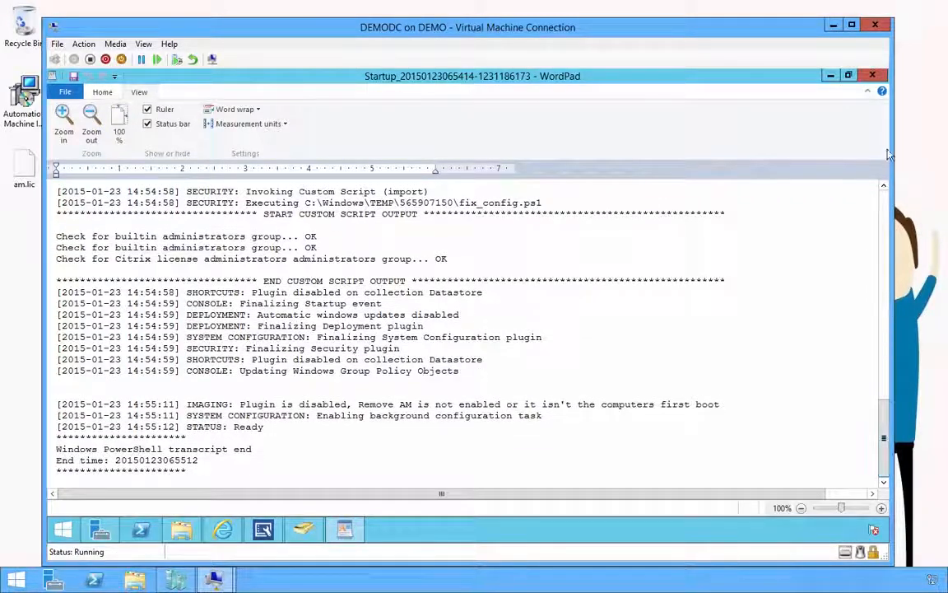
pyautogui.click(873, 76)
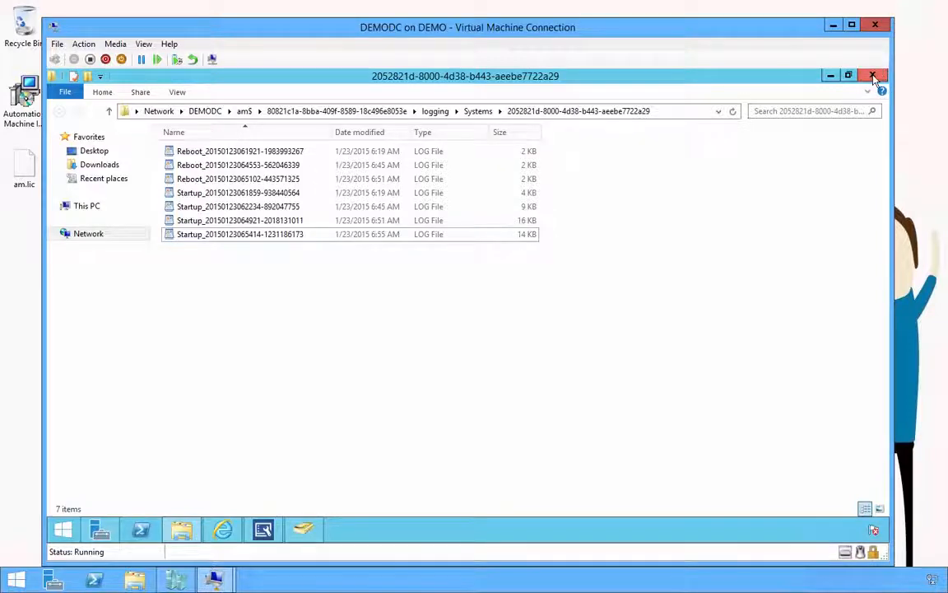
pyautogui.click(874, 78)
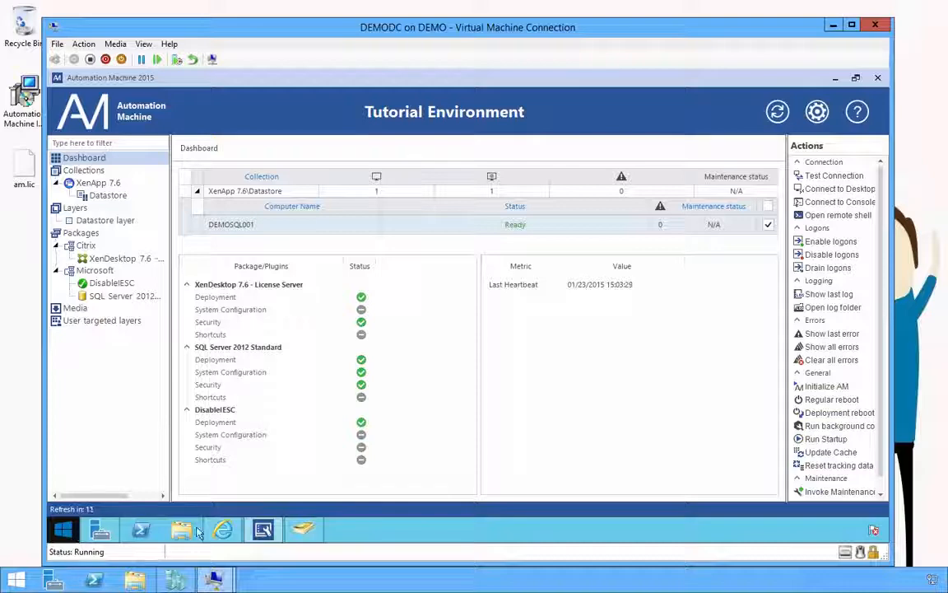
pyautogui.click(263, 530)
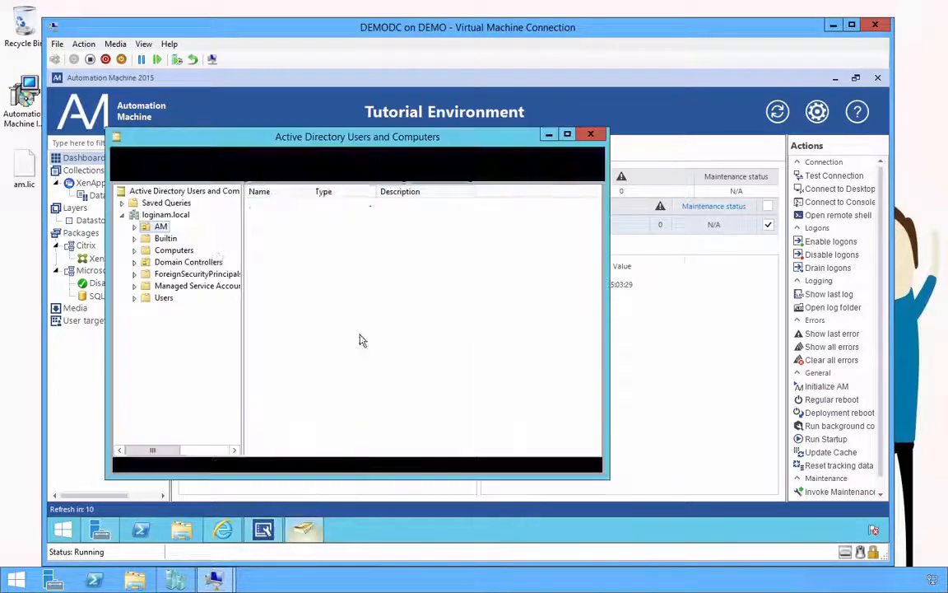
pyautogui.rightClick(163, 232)
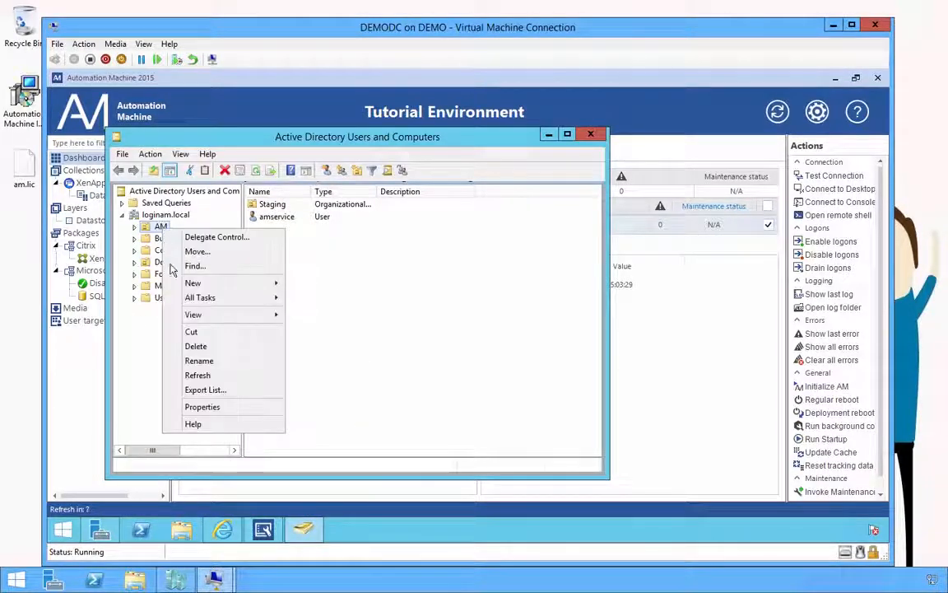
pyautogui.click(217, 376)
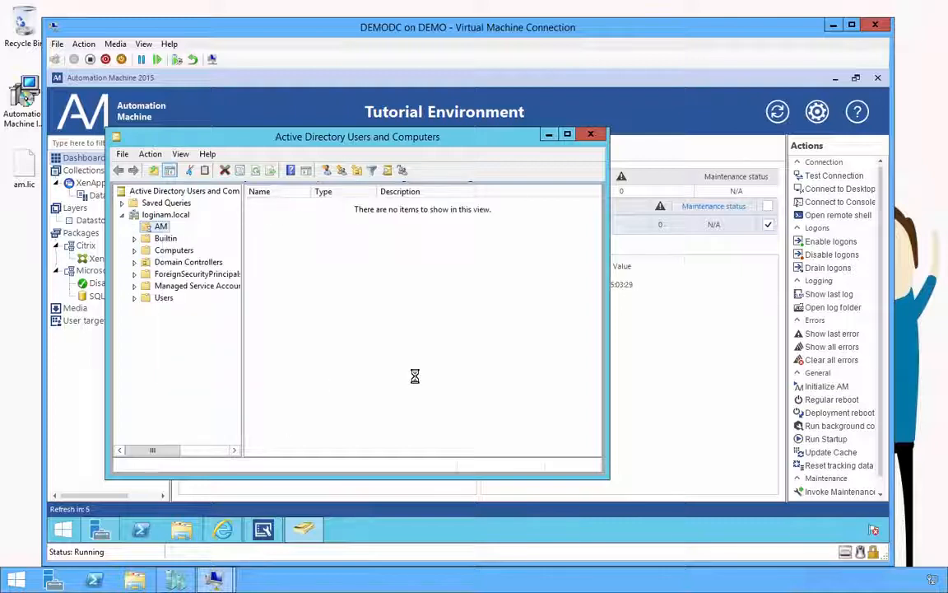
pyautogui.doubleClick(161, 227)
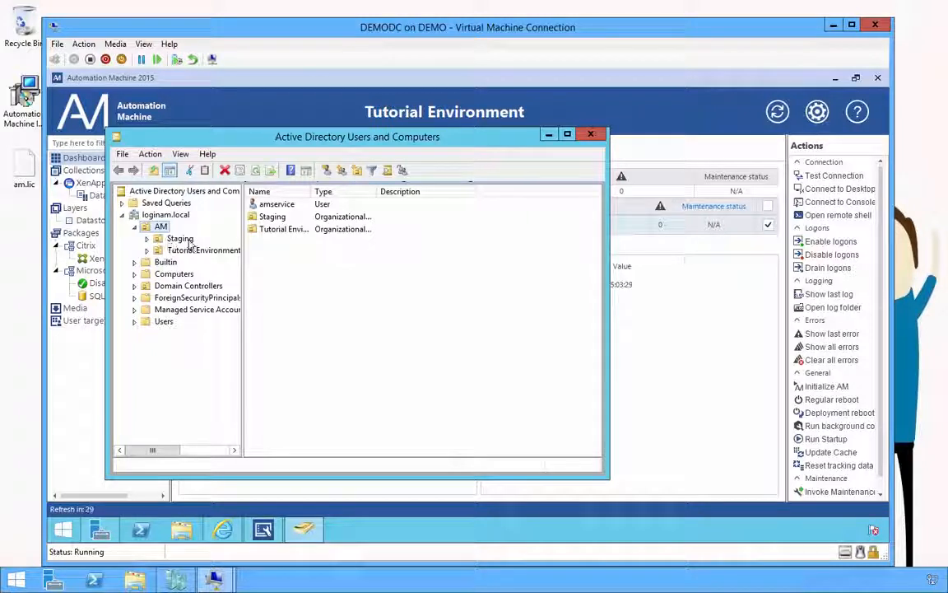
pyautogui.click(178, 239)
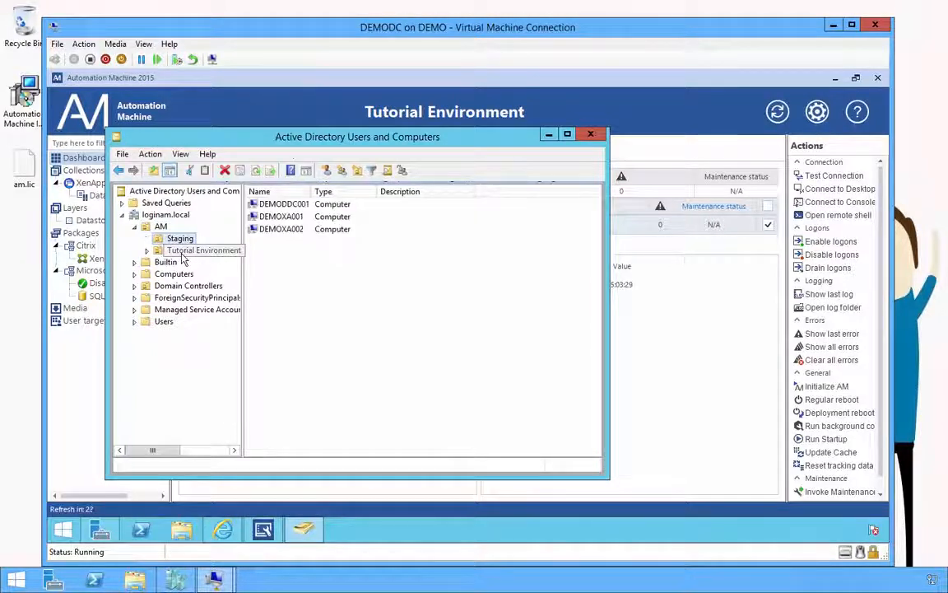
pyautogui.doubleClick(182, 254)
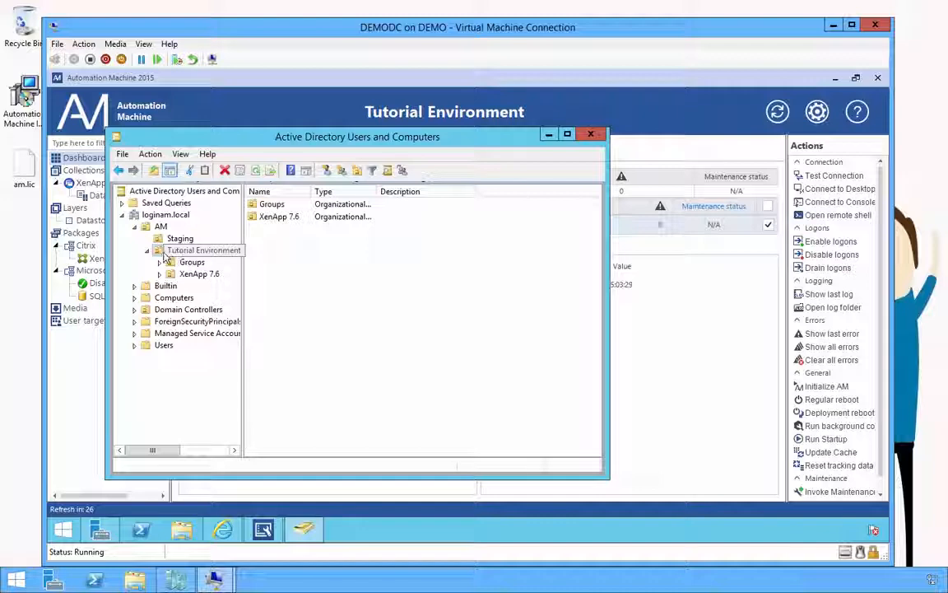
pyautogui.doubleClick(326, 138)
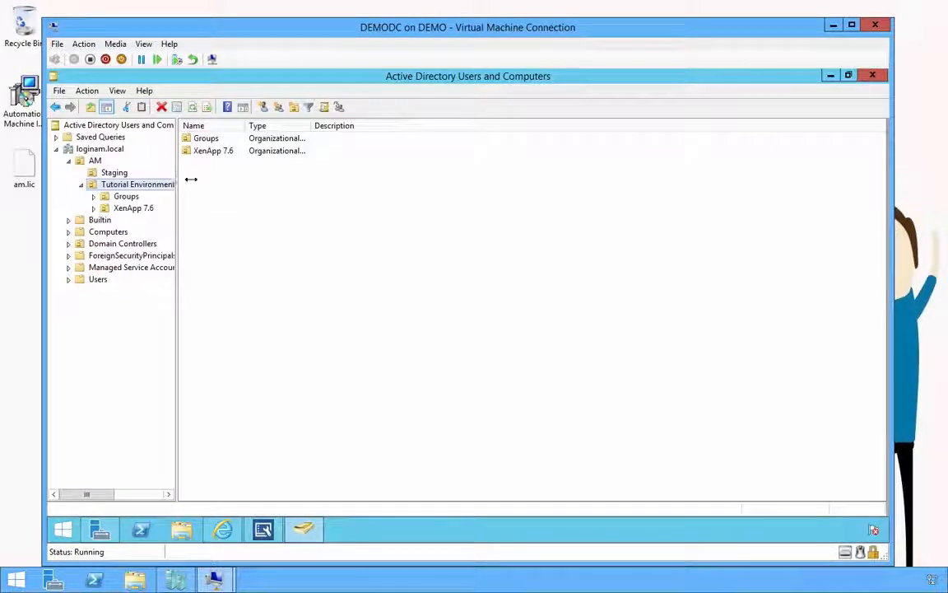
pyautogui.moveTo(191, 179); pyautogui.dragTo(245, 178)
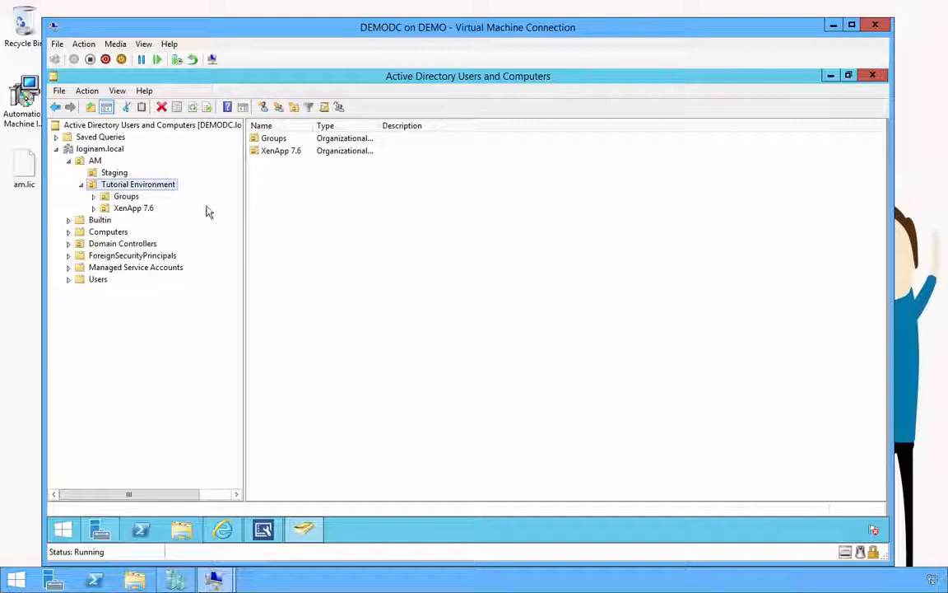
pyautogui.click(123, 197)
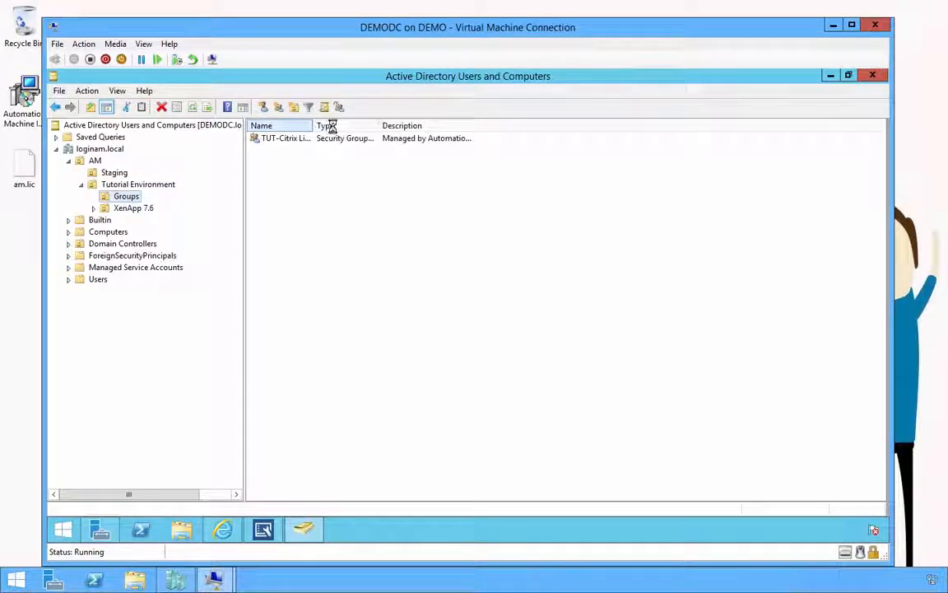
pyautogui.moveTo(316, 125); pyautogui.dragTo(428, 125)
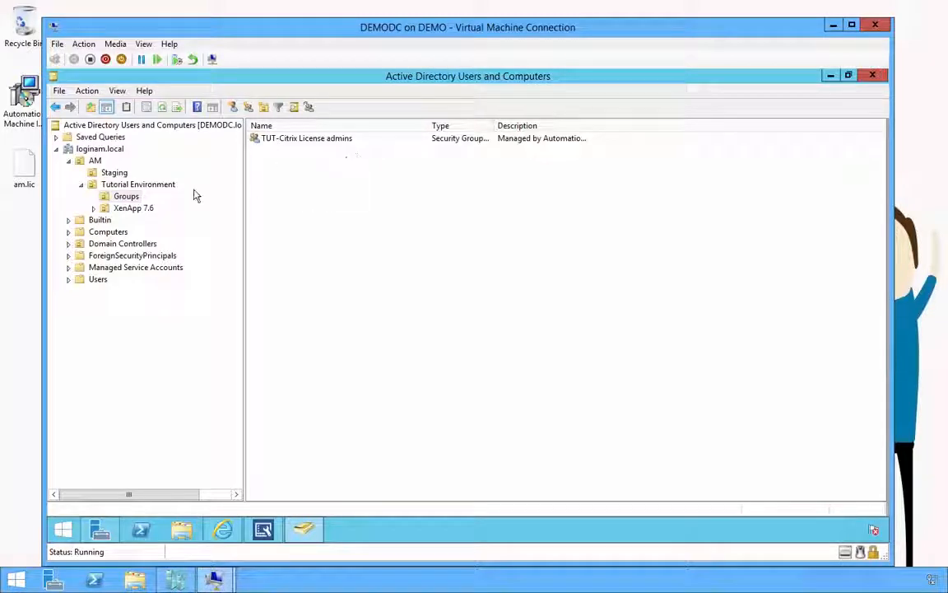
pyautogui.click(130, 211)
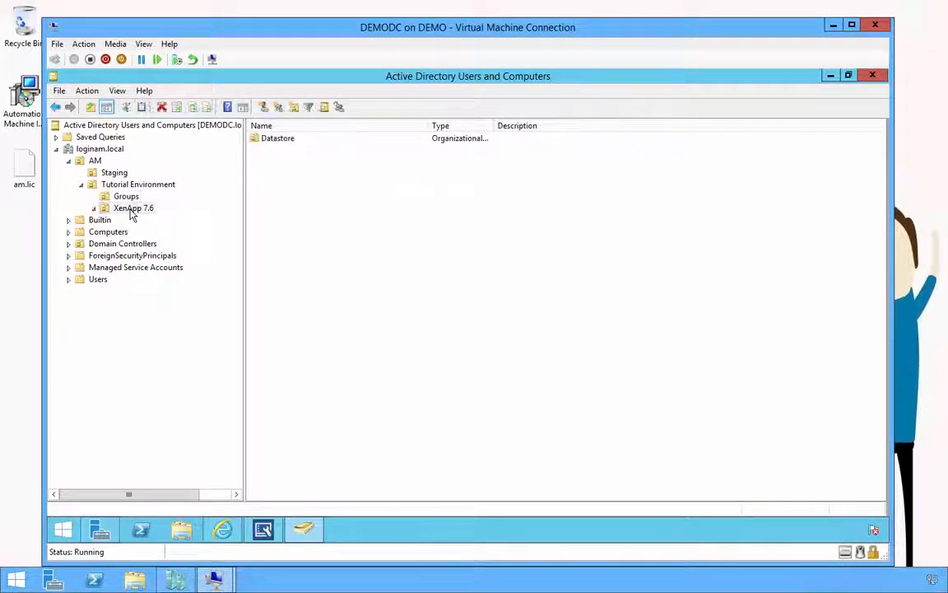
pyautogui.doubleClick(130, 212)
pyautogui.click(133, 219)
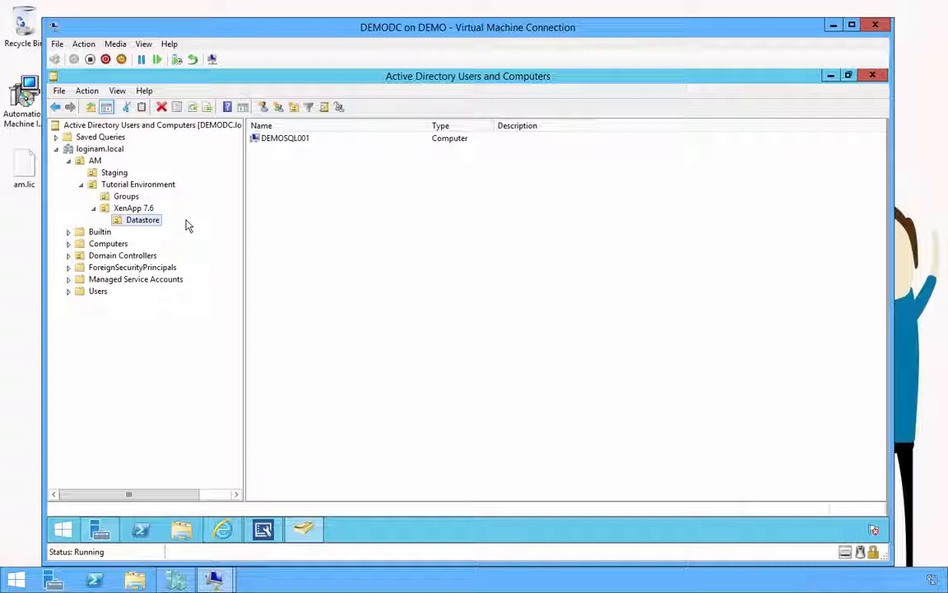
pyautogui.click(300, 138)
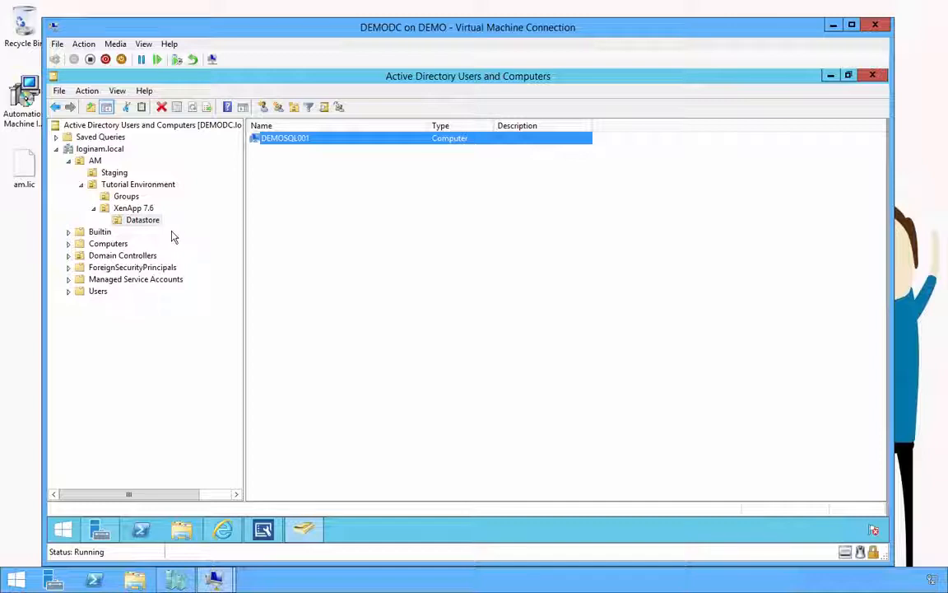
pyautogui.click(877, 79)
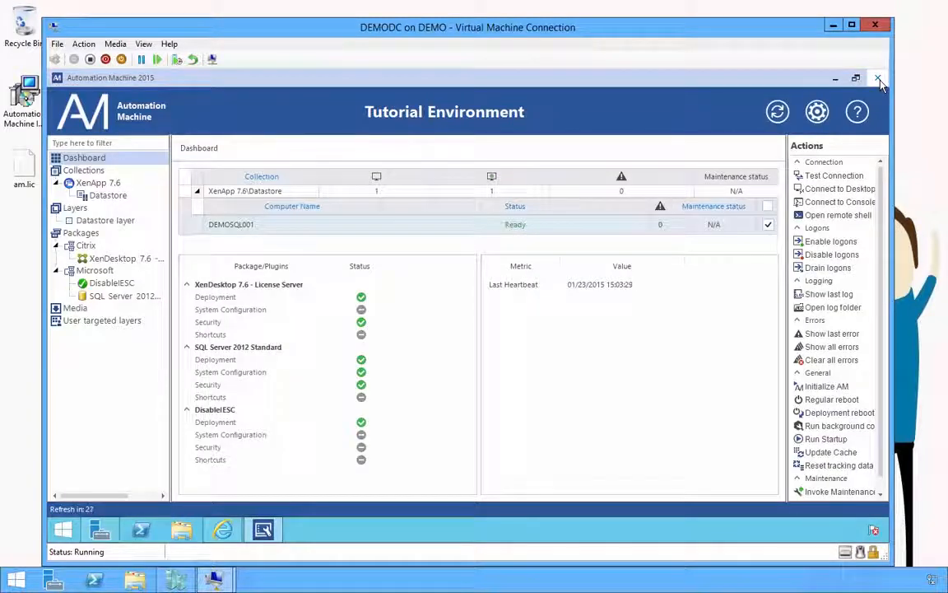